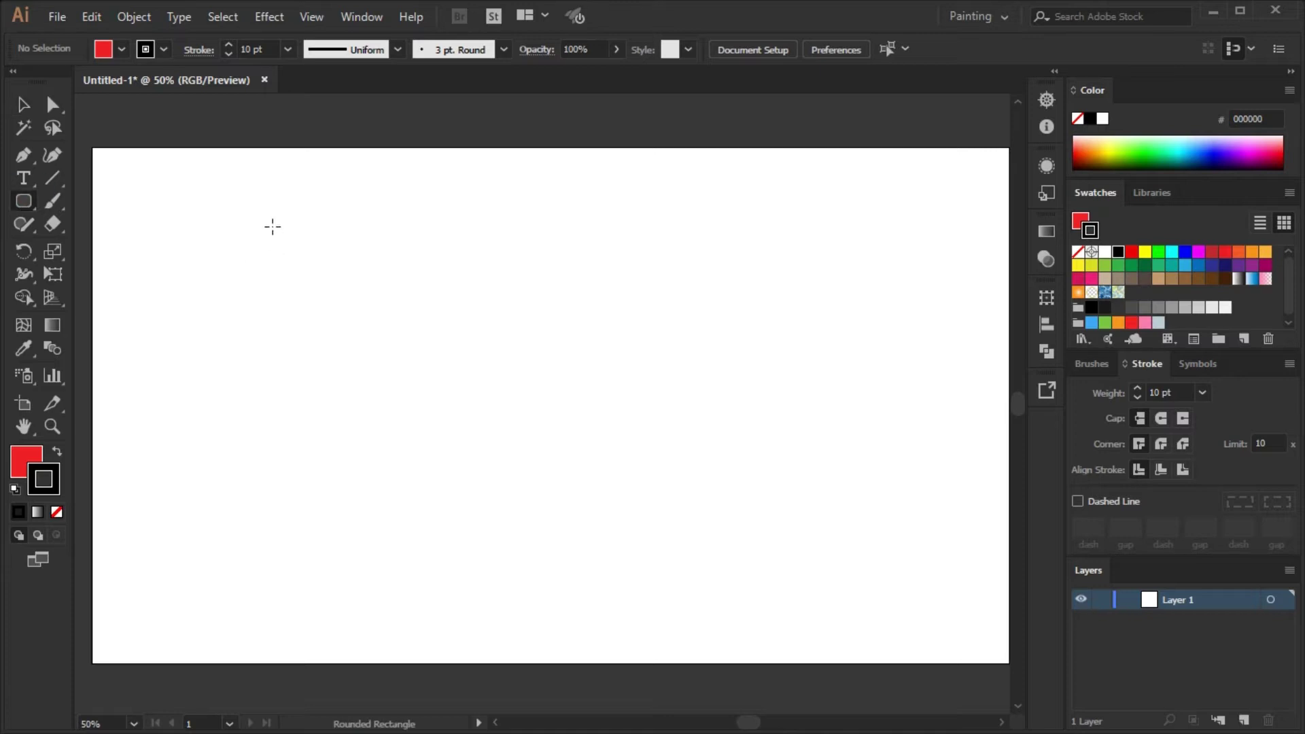
Draw the body's outer rounded rectangle with larger corners and no fill.
left_click_drag(273, 227, 877, 606)
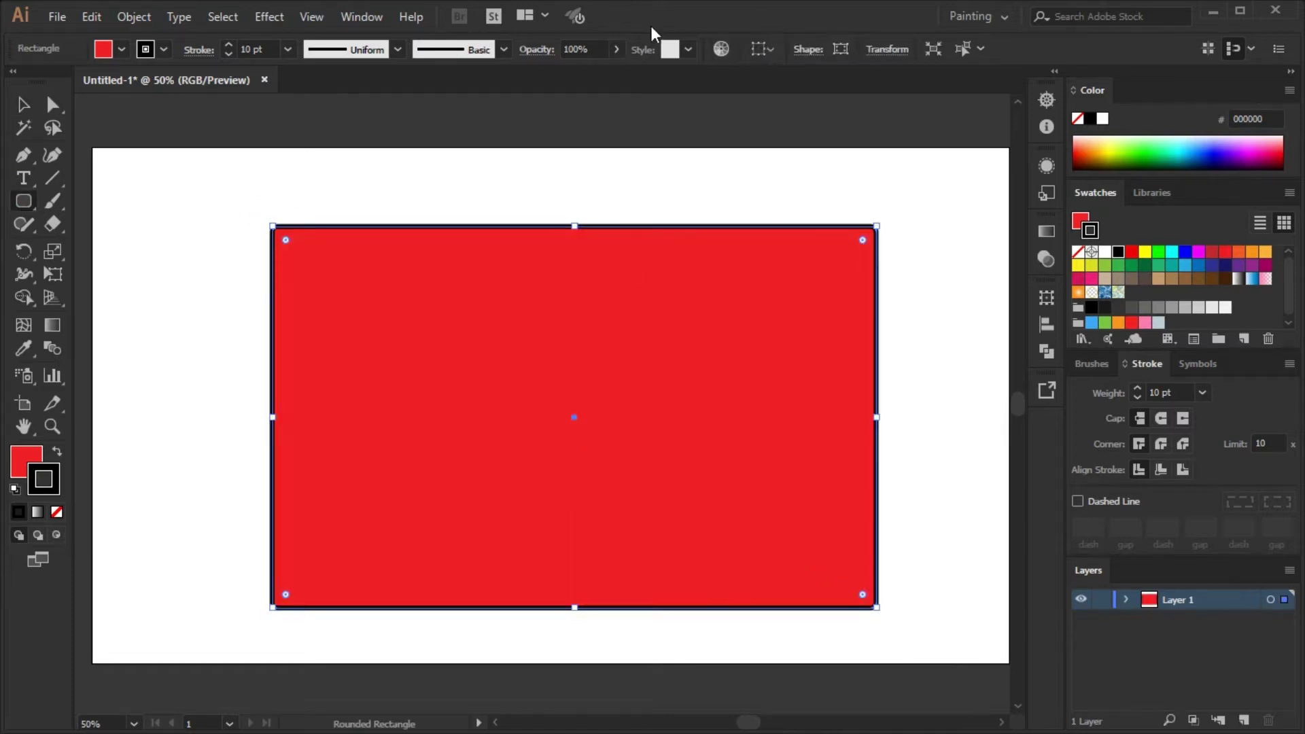
left_click_drag(574, 226, 574, 205)
left_click_drag(272, 416, 243, 416)
left_click(53, 103)
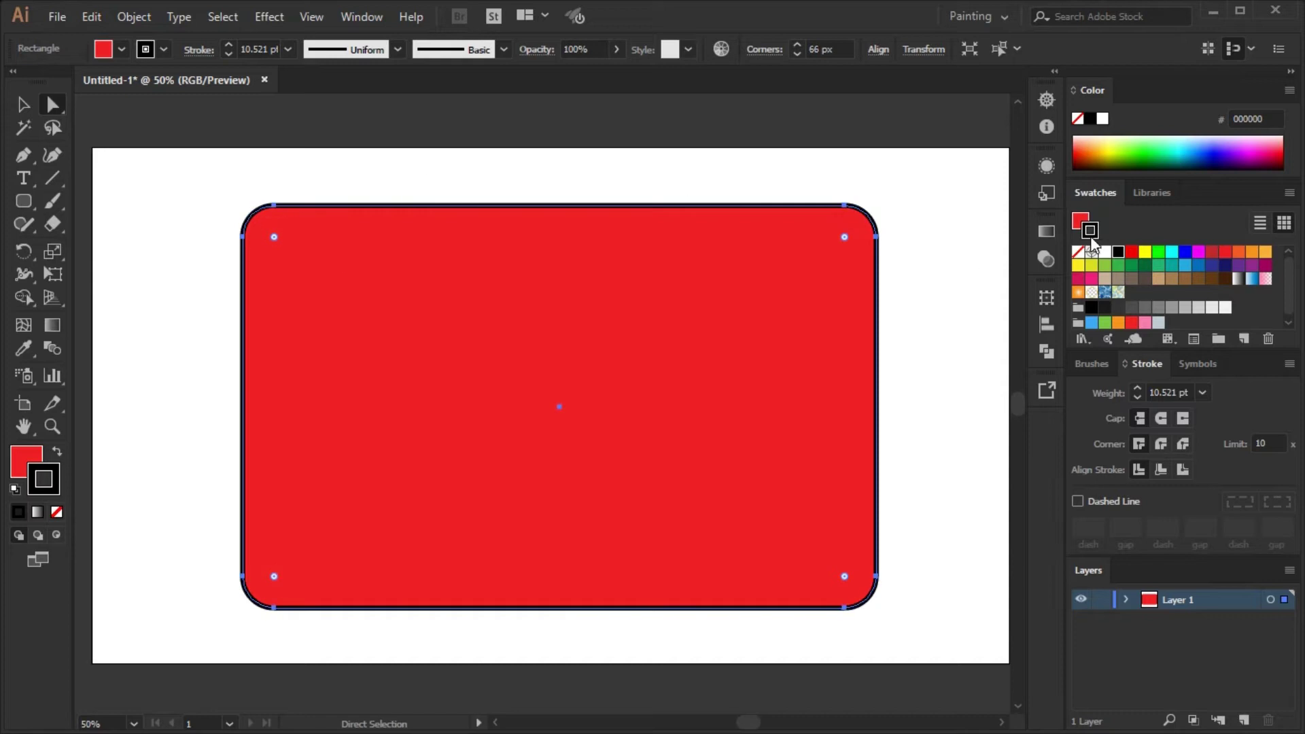
key("slash")
left_click(24, 106)
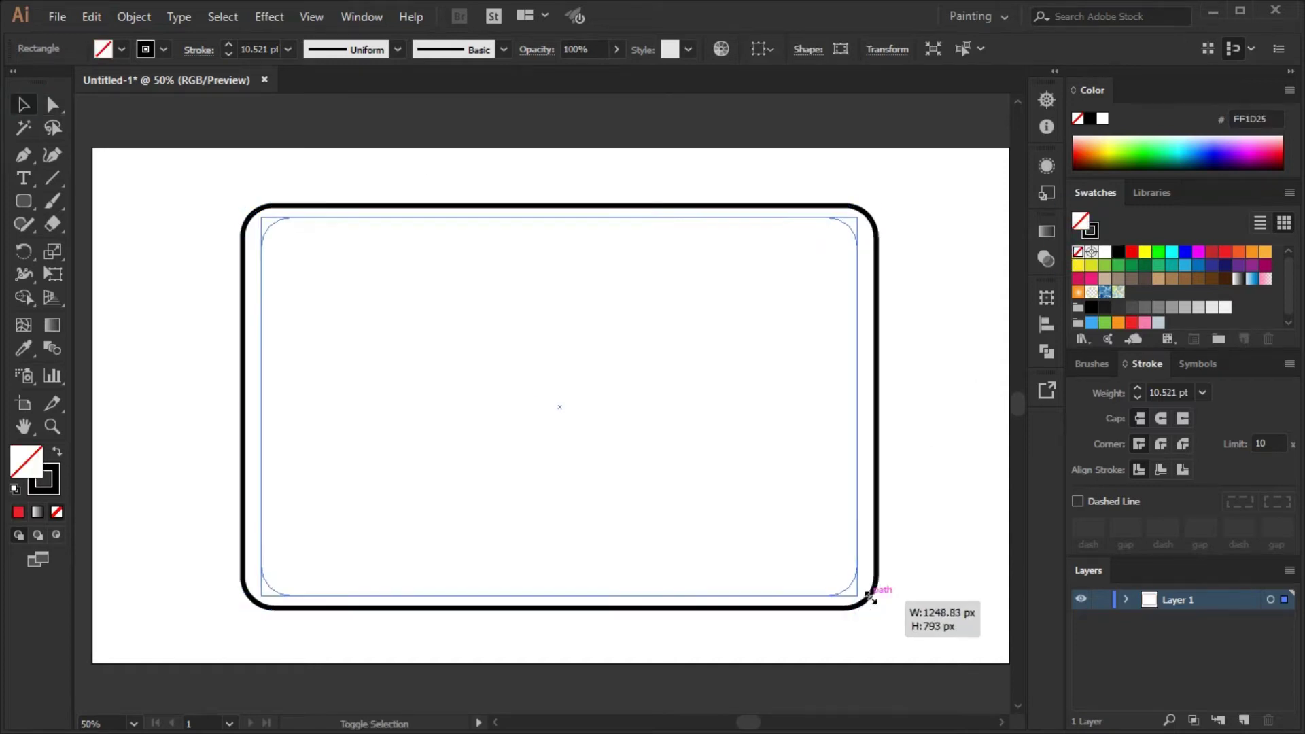
Copy the rectangle in front and scale the copy into an inset inner frame.
left_click(93, 16)
left_click(133, 108)
key("ctrl+f")
left_click_drag(877, 607, 844, 583)
left_click_drag(848, 407, 859, 411)
left_click_drag(271, 408, 262, 408)
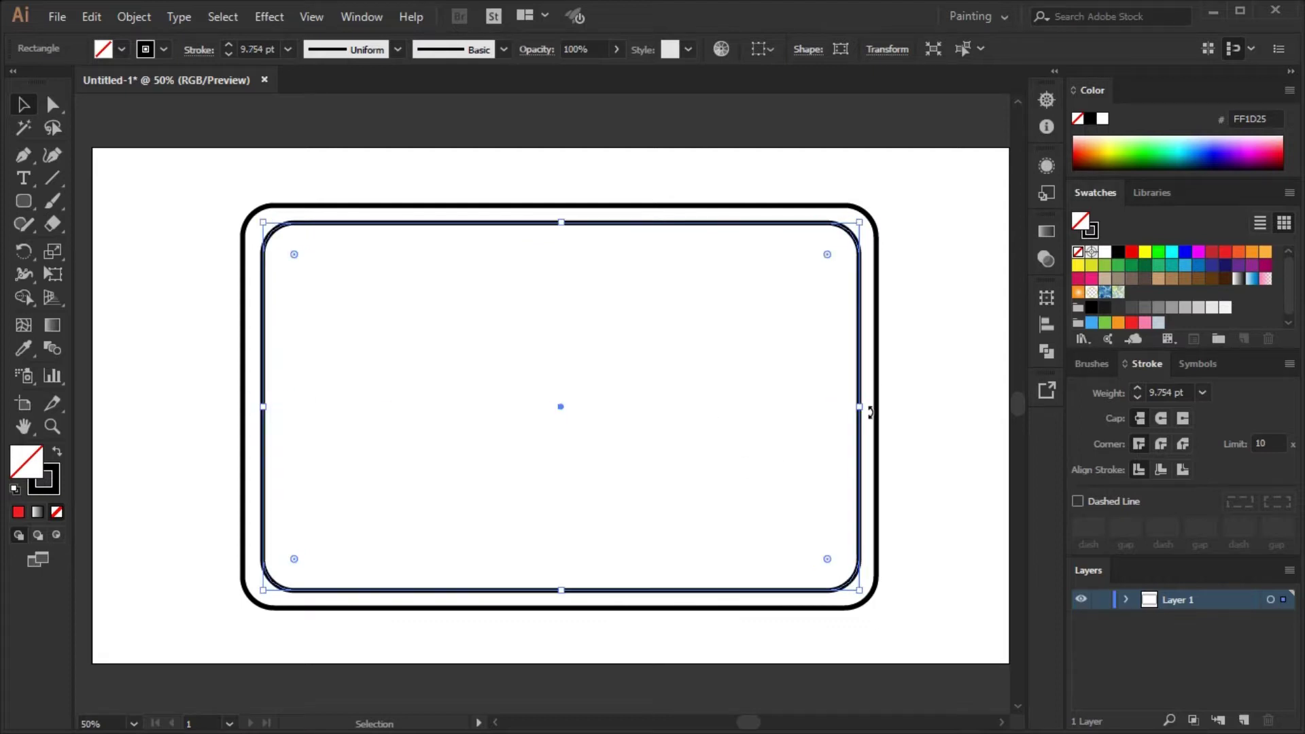
left_click_drag(859, 590, 851, 591)
left_click_drag(855, 406, 864, 406)
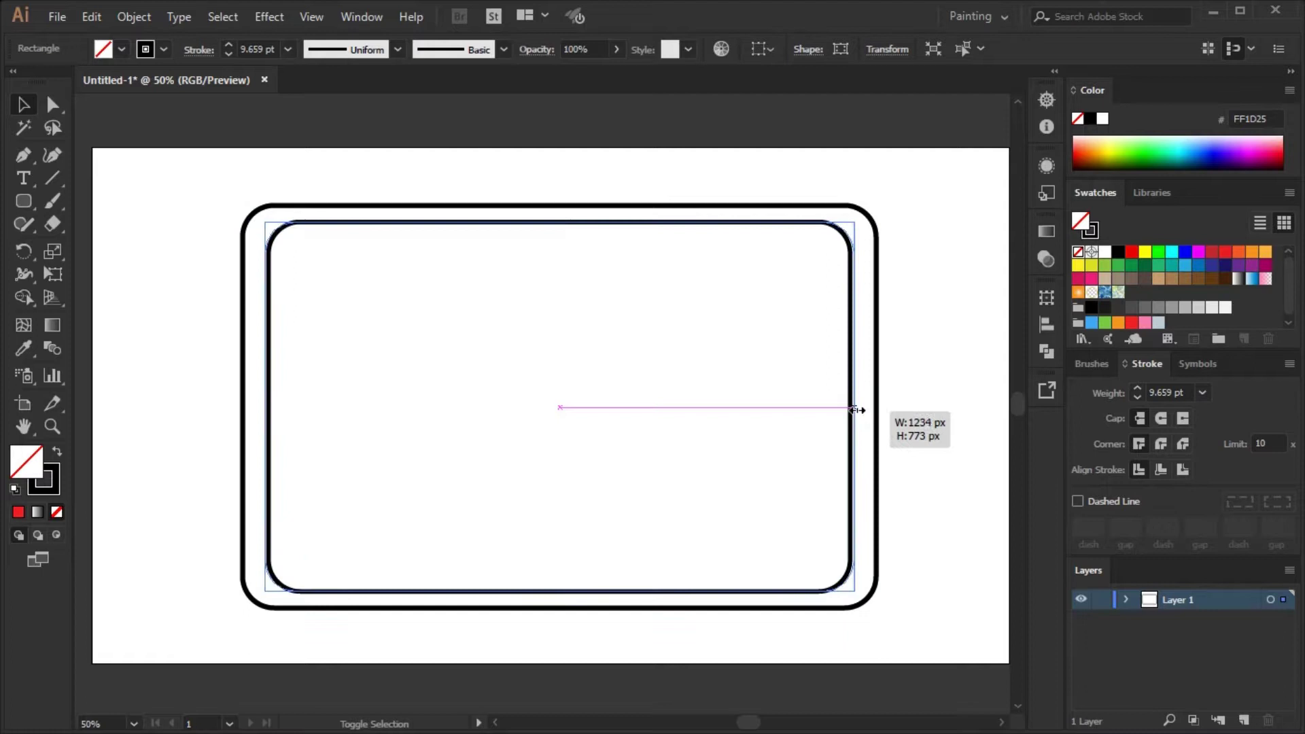
Draw a large circle inside the frame for the record.
left_click(924, 410)
key("l")
left_click_drag(429, 380, 611, 571)
Fill the record circle with dark charcoal #25252D and enlarge it slightly.
key("v")
left_click(1212, 265)
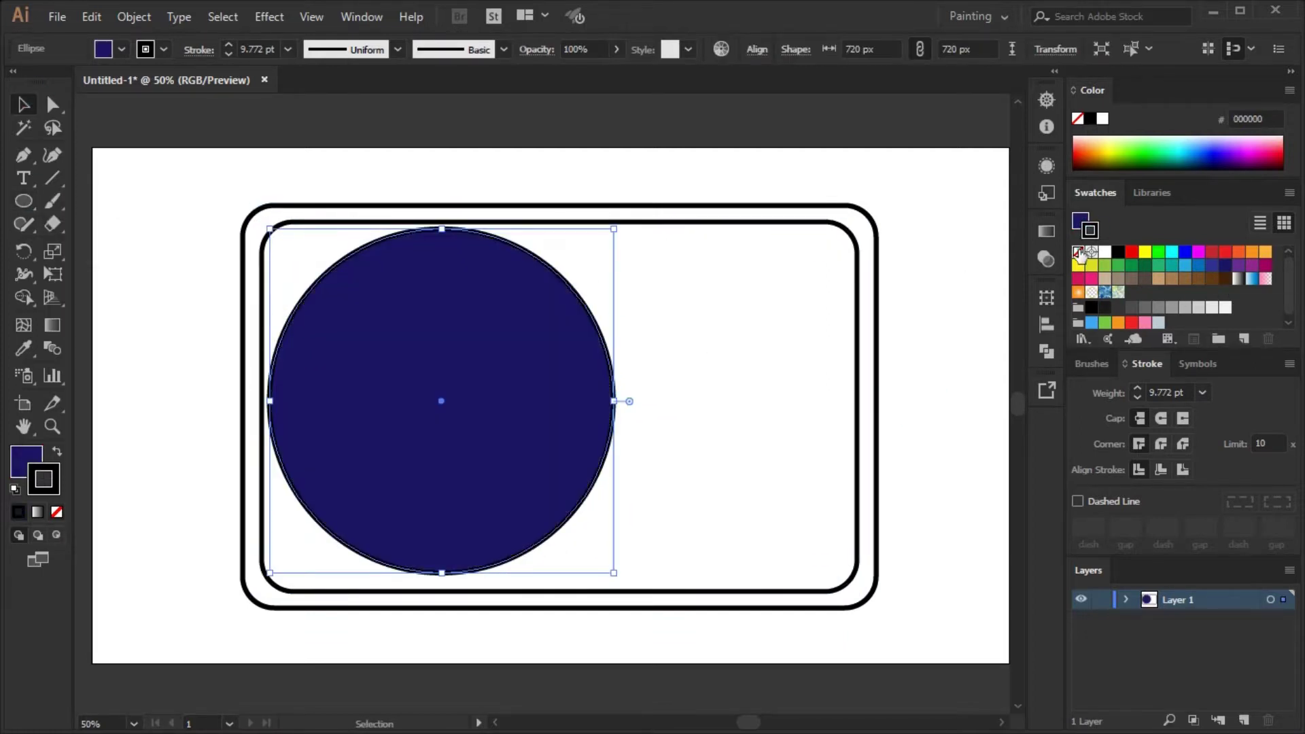
double_click(25, 461)
left_click(850, 254)
double_click(27, 460)
left_click(451, 443)
left_click(833, 251)
left_click_drag(560, 417, 571, 420)
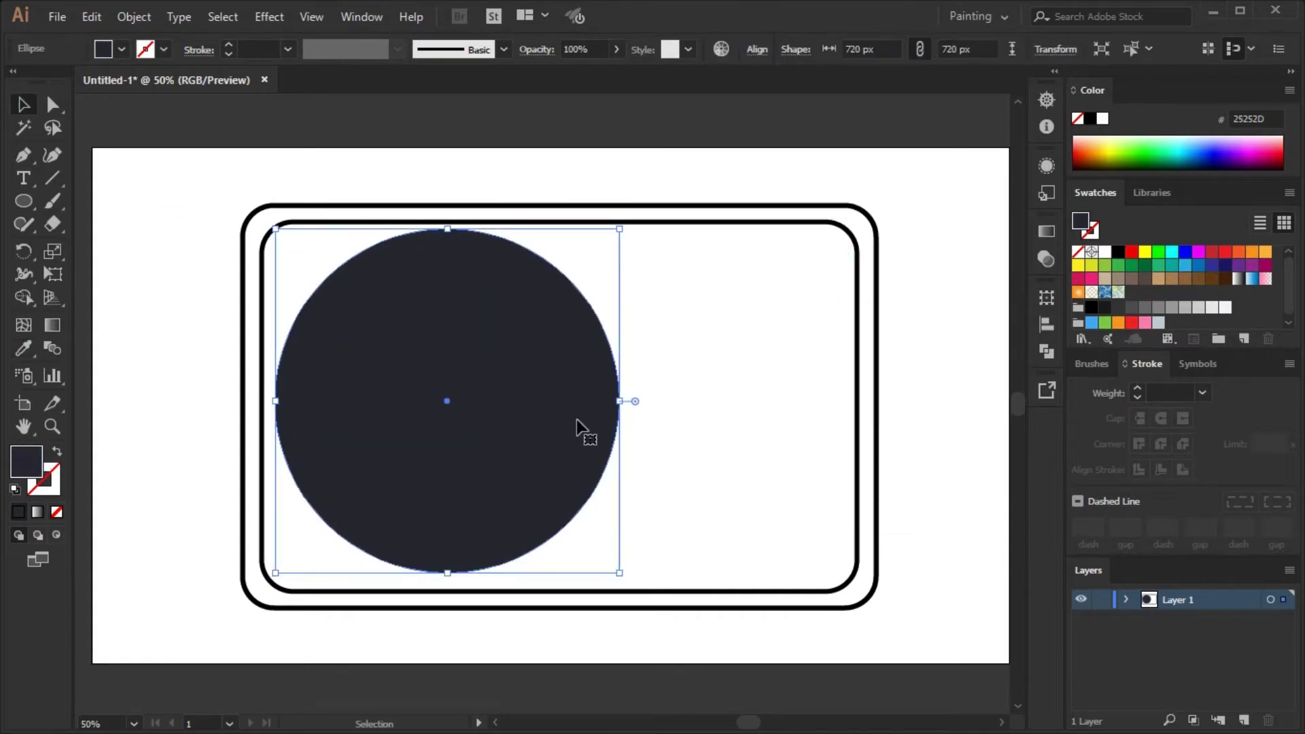
left_click_drag(619, 573, 632, 589)
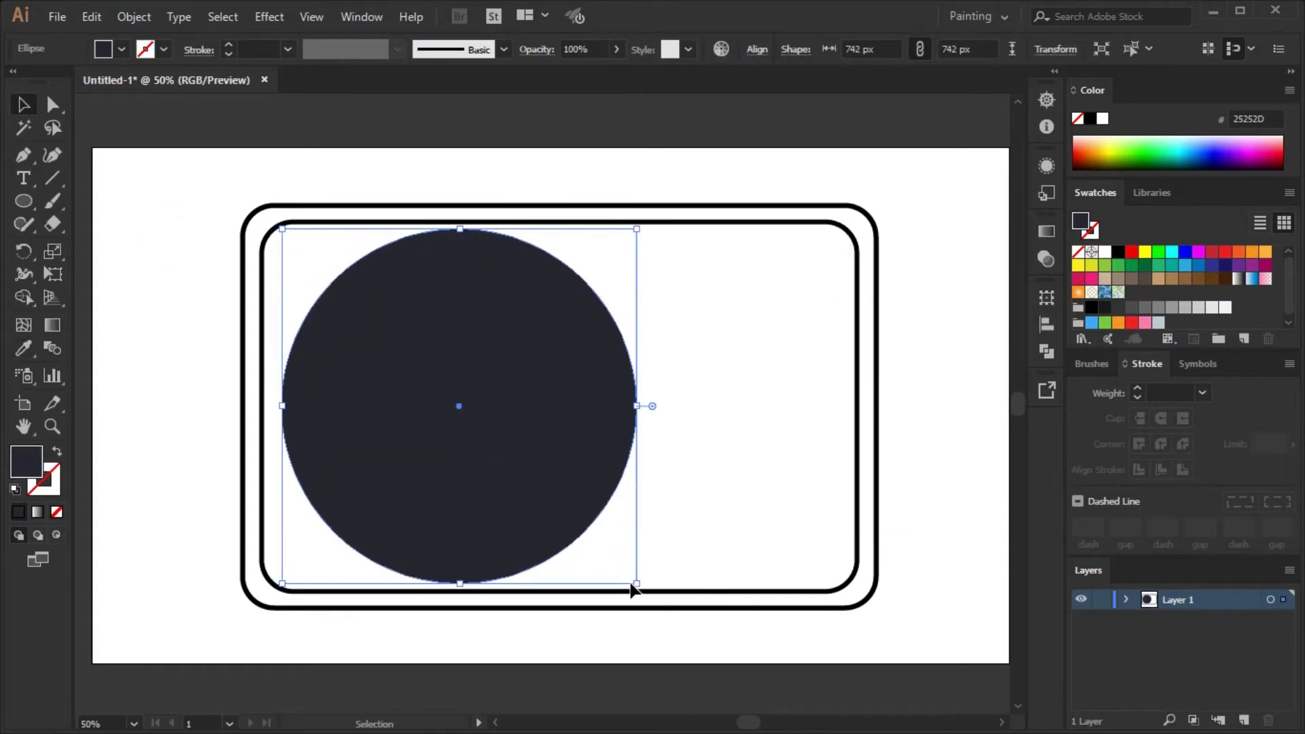
Draw a smaller unfilled circle at the frame's upper right.
left_click(1090, 224)
mouse_move(810, 331)
left_mouse_down()
mouse_move(808, 372)
mouse_move(807, 305)
left_mouse_up()
key("v")
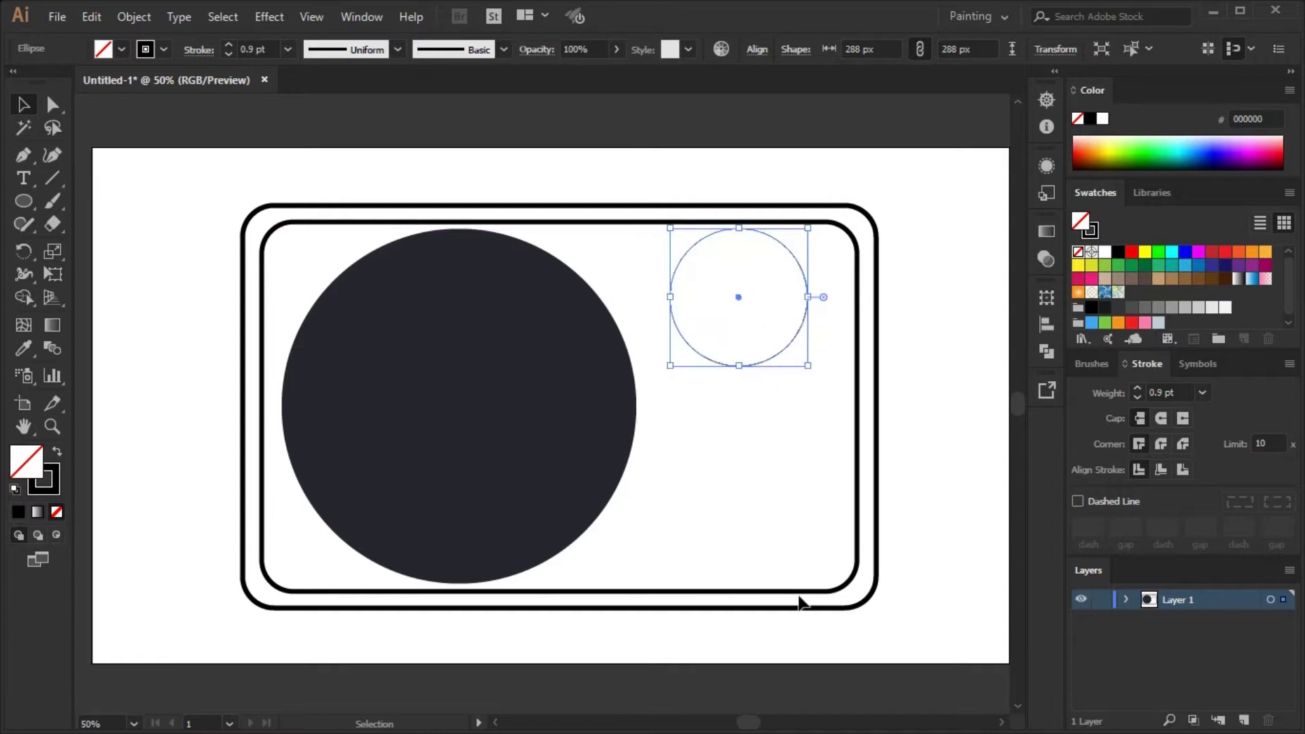
Paste a smaller copy of the record in front and fill it black.
left_click(595, 518)
left_click(102, 17)
left_click(141, 192)
mouse_move(636, 583)
left_mouse_down()
mouse_move(599, 475)
mouse_move(600, 487)
left_mouse_up()
left_click(91, 16)
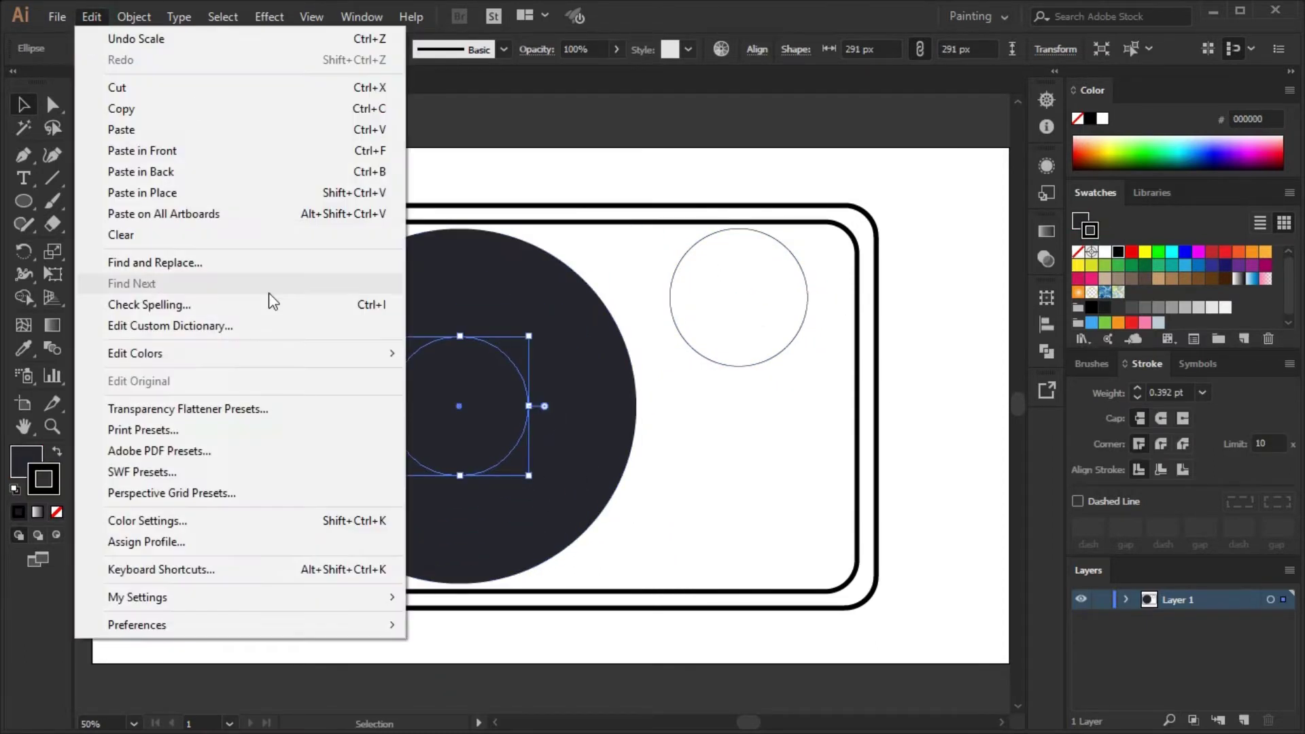
left_click(123, 38)
key("ctrl+shift+a")
left_click(519, 426)
key("ctrl+d")
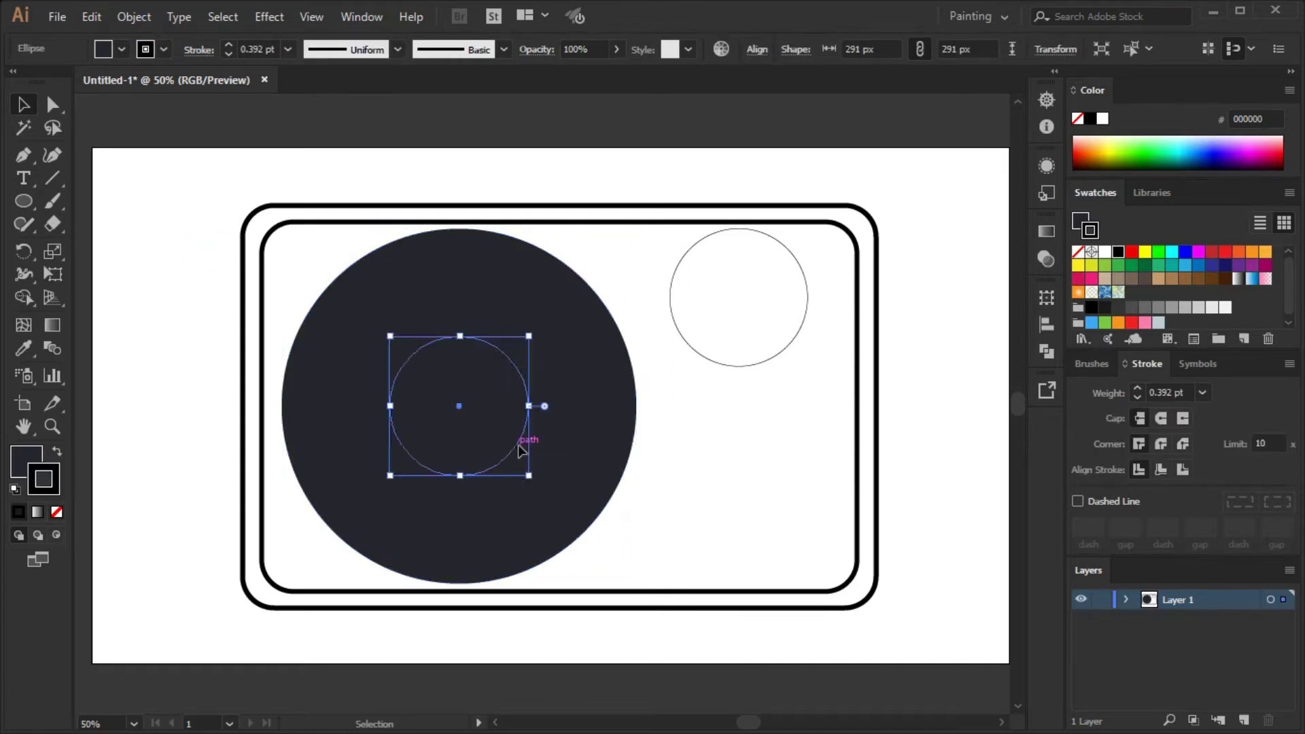
left_click(1118, 252)
Paste a slightly smaller copy in place and fill it white for the label.
left_click(91, 16)
left_click(171, 116)
left_click(92, 16)
left_click(131, 193)
left_click_drag(530, 476, 526, 473)
left_click(1105, 251)
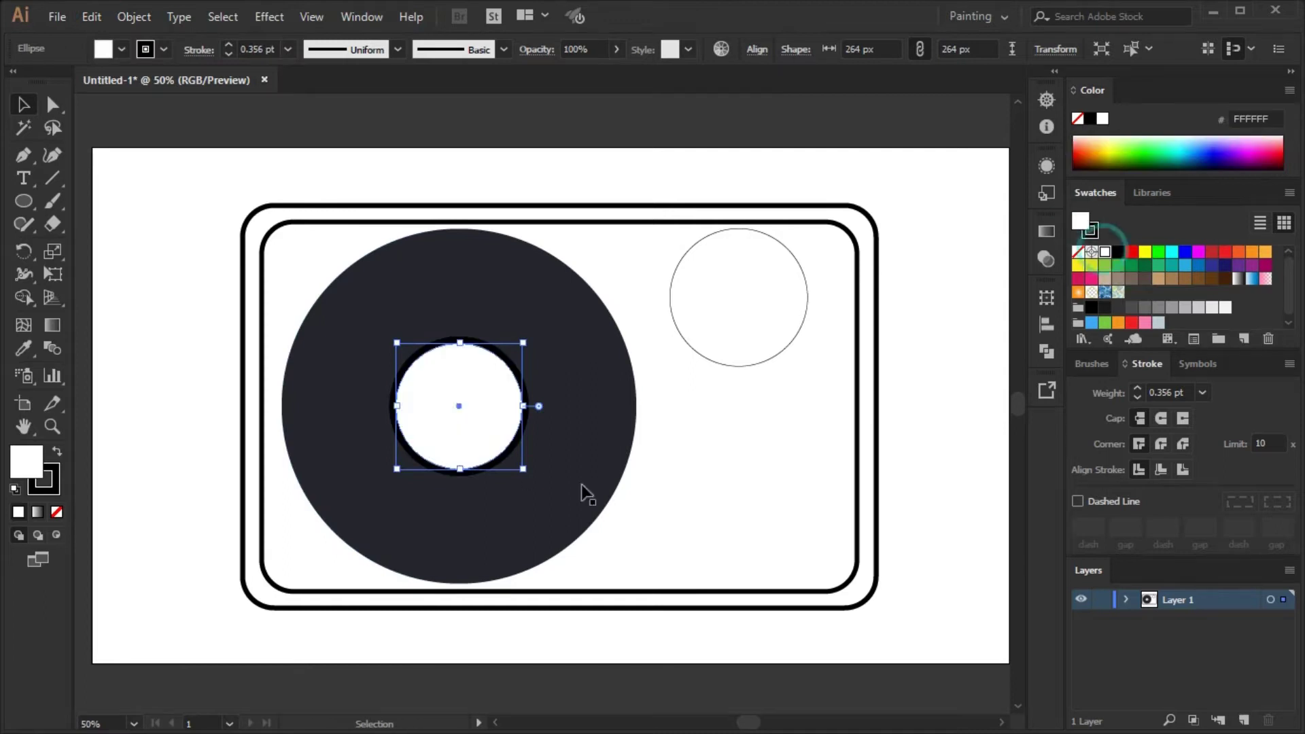
Paste a copy of the white circle and shrink it into a small centre dot.
left_click(93, 26)
left_click(122, 117)
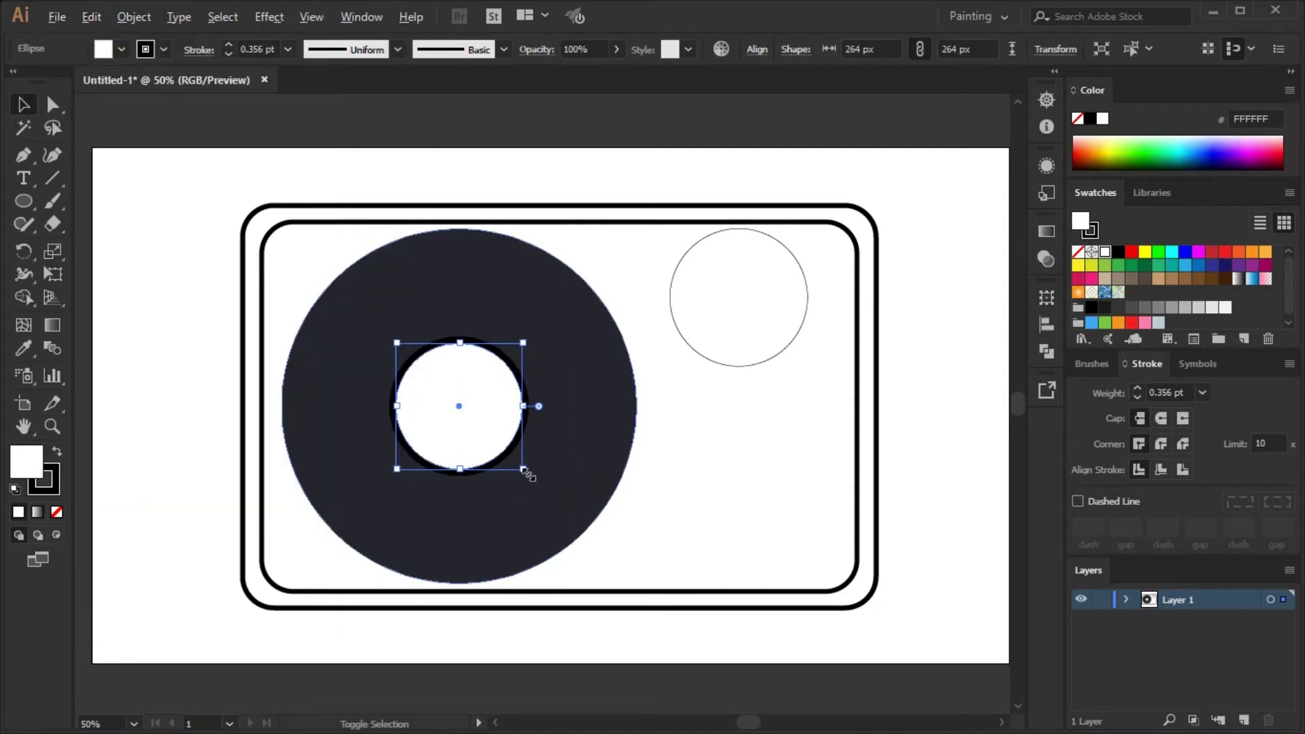
left_click_drag(523, 469, 484, 429)
left_click(947, 457)
Draw a white curved shine streak on the record's upper left and duplicate it alongside.
left_click(628, 360)
key("p")
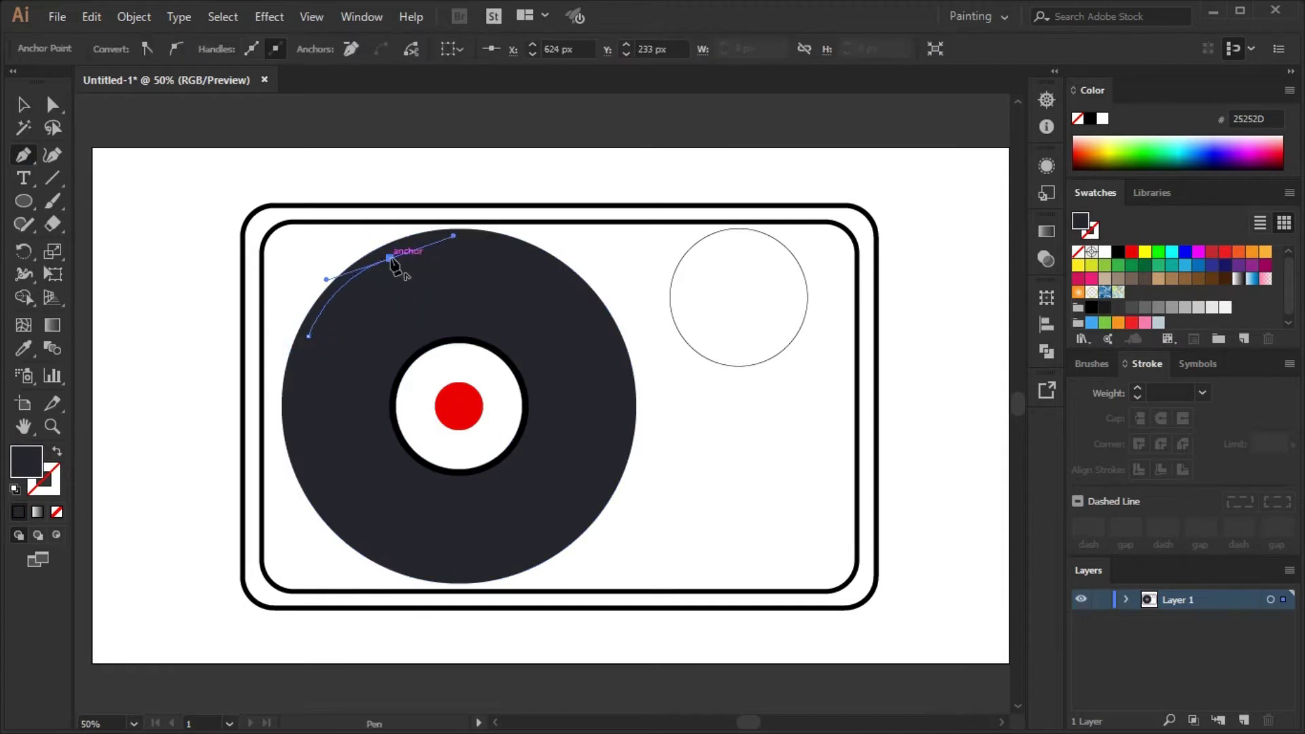
key("v")
mouse_move(350, 292)
left_mouse_down()
mouse_move(360, 301)
mouse_move(406, 280)
mouse_move(424, 314)
mouse_move(440, 308)
left_mouse_up()
key("ctrl+shift+a")
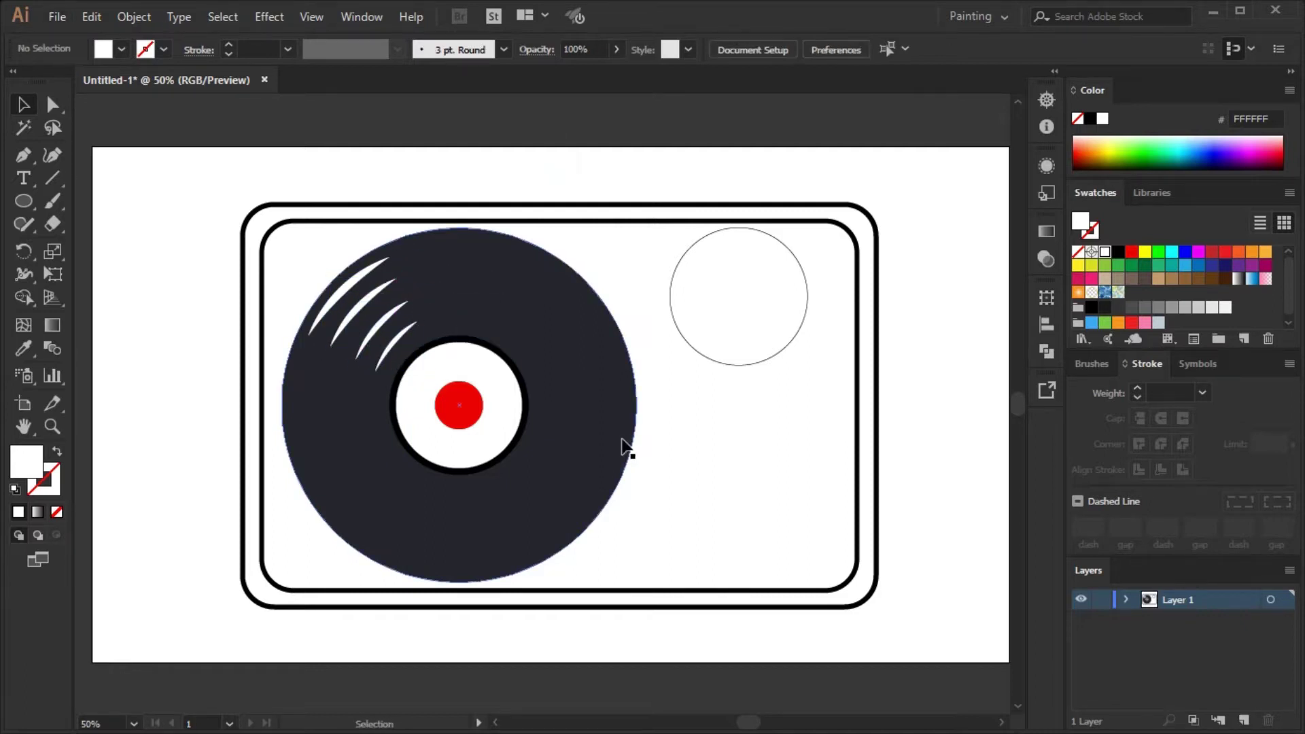
left_click_drag(397, 354, 437, 328)
key("ctrl+shift+a")
Shrink the innermost streak and group the shine streaks together.
left_click(411, 351)
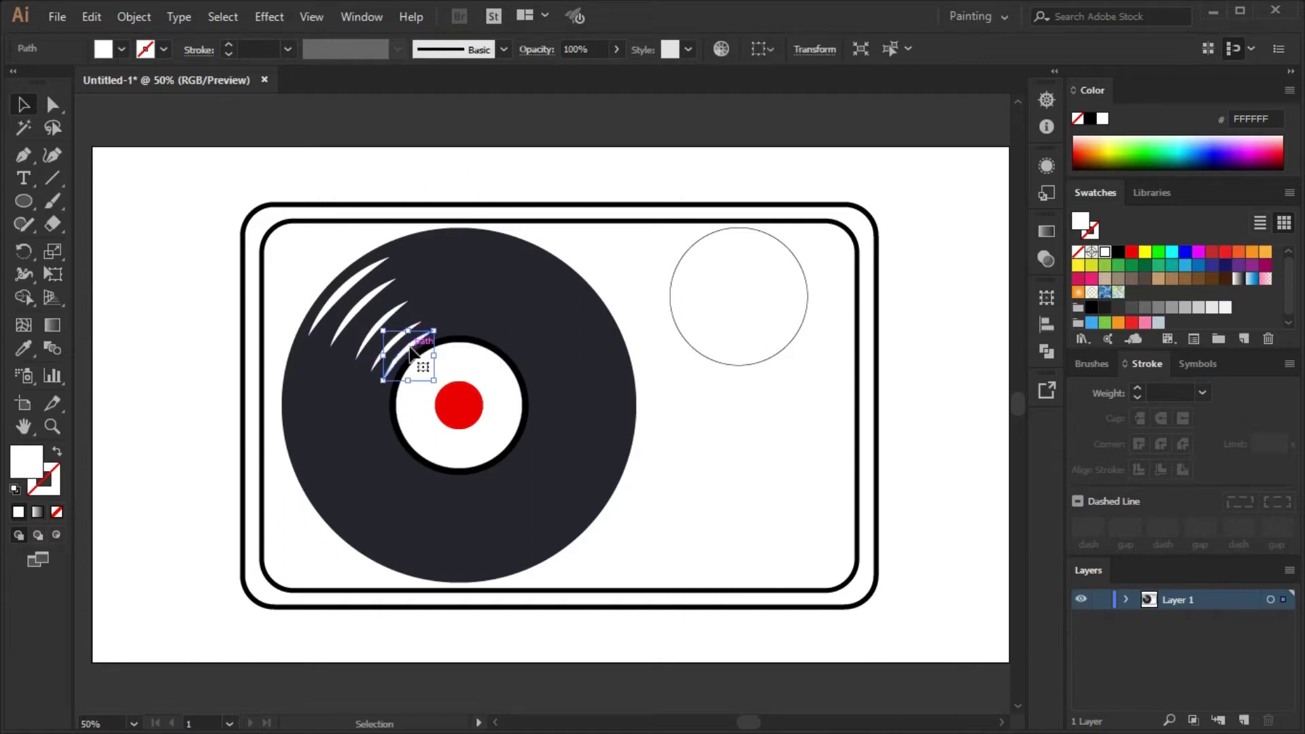
left_click(409, 338)
key("ctrl+shift+a")
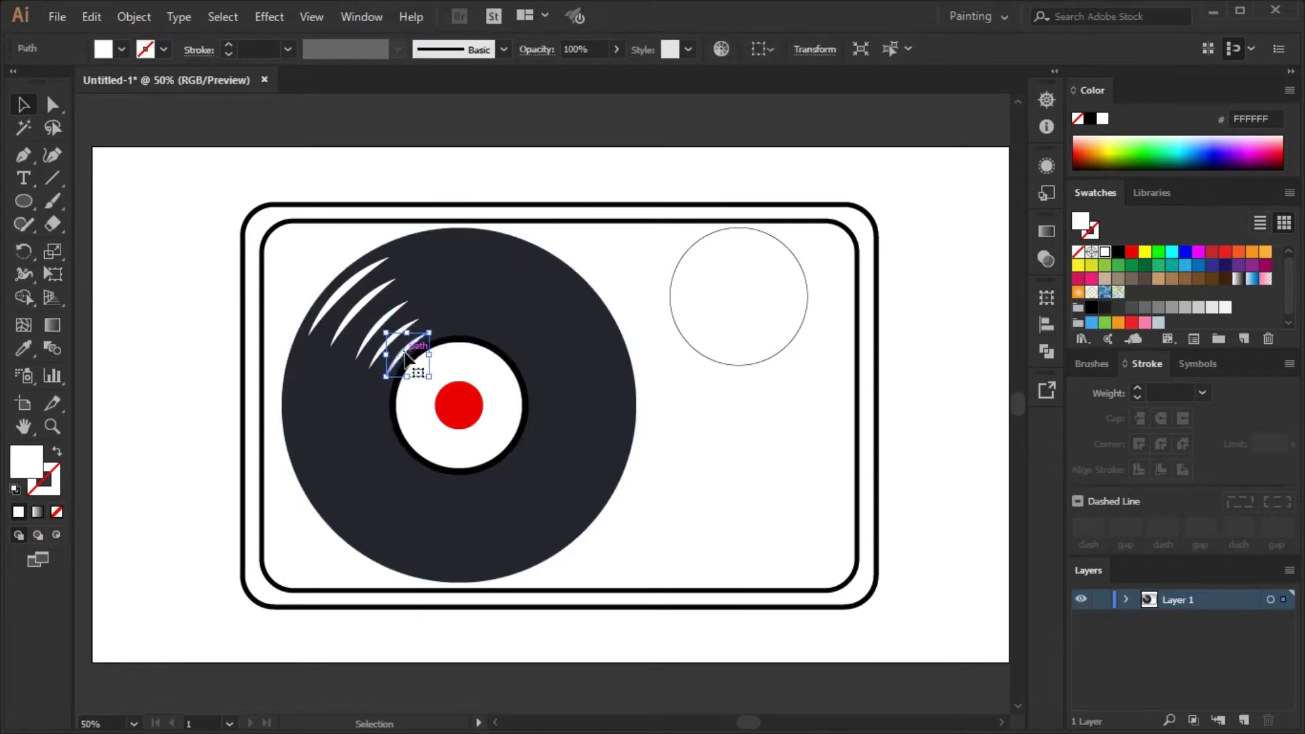
left_click(536, 192)
left_click(407, 353)
left_click_drag(429, 332, 410, 299)
left_click(390, 311)
right_click(370, 314)
left_click(407, 395)
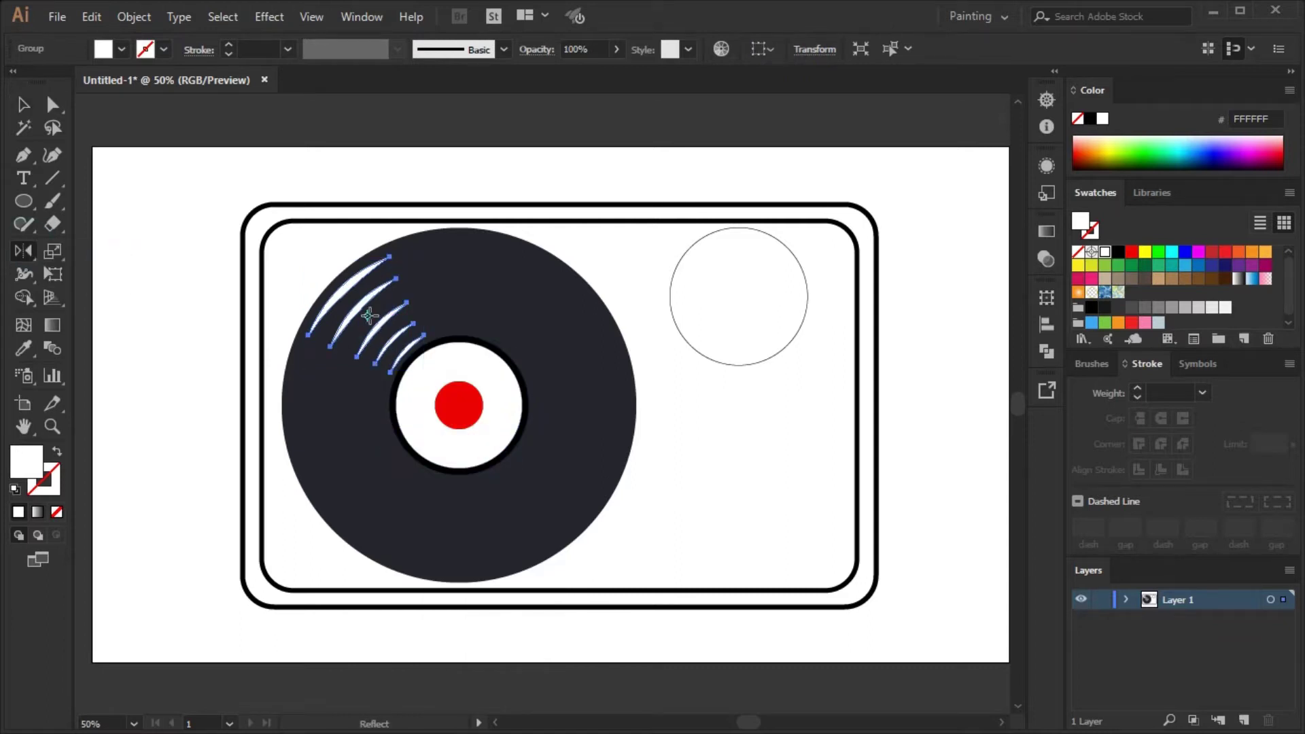
Make a reflected copy of the streaks and rotate it onto the record's lower right.
double_click(23, 250)
left_click(753, 434)
key("v")
left_click_drag(349, 316, 546, 444)
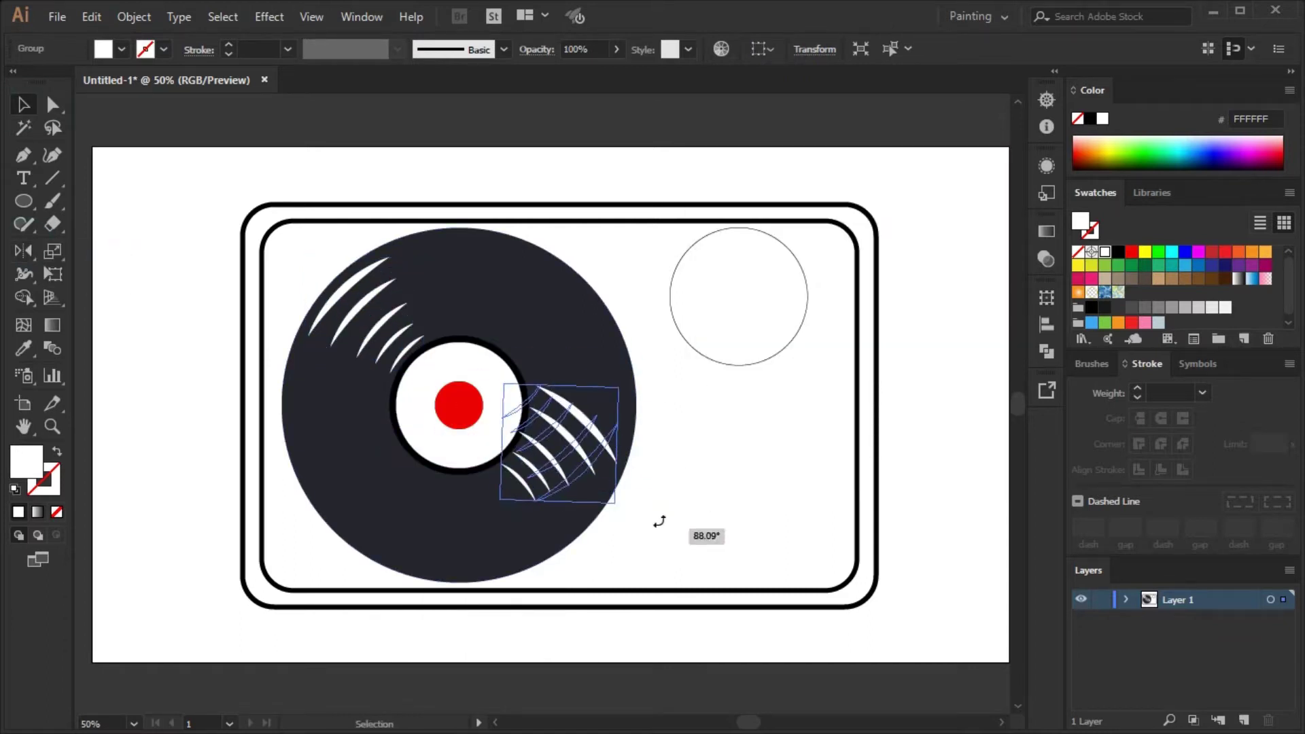
left_click_drag(643, 528, 633, 538)
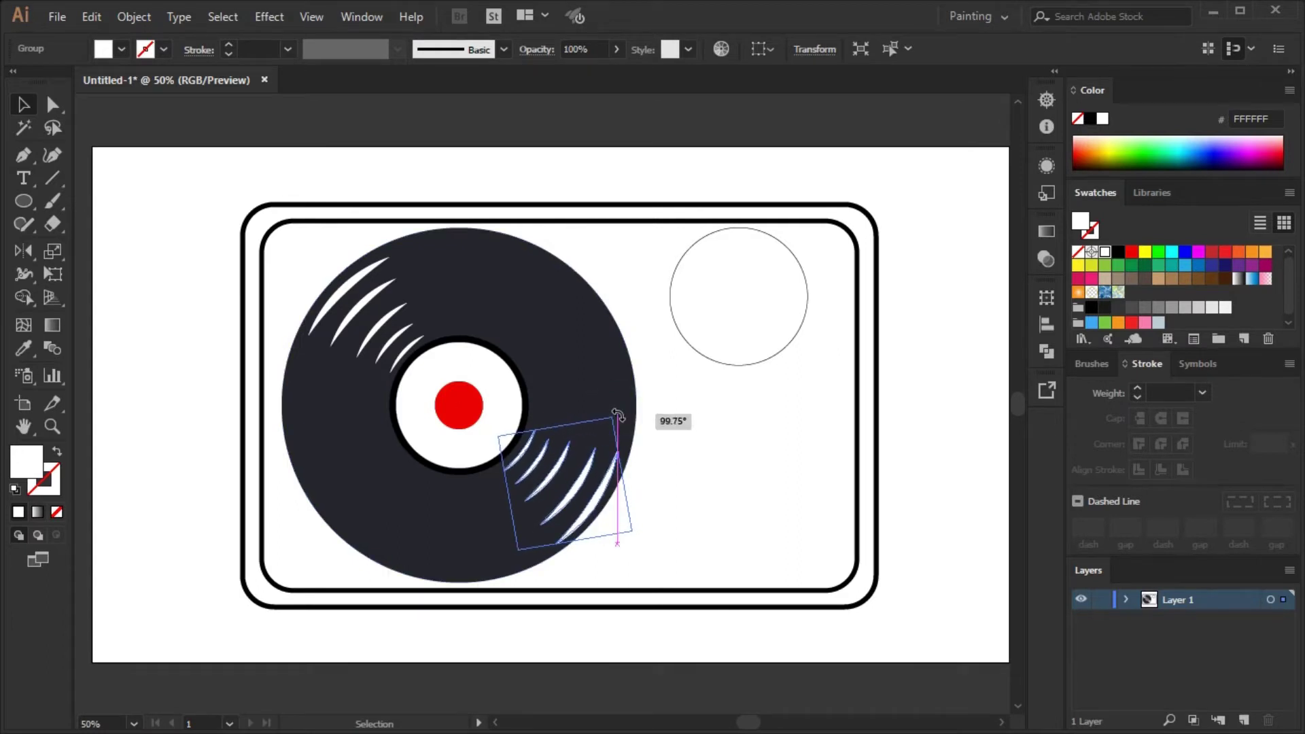
left_click_drag(617, 416, 619, 418)
left_click(707, 445)
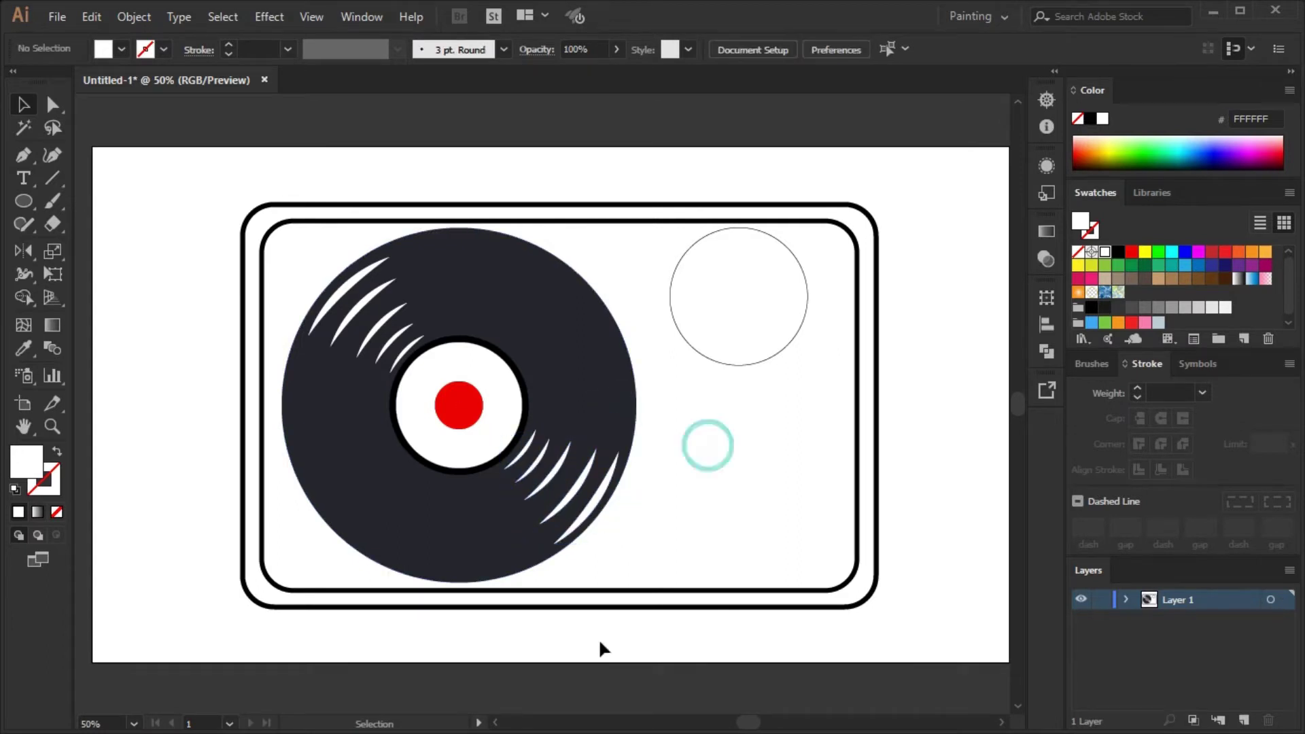
left_click(634, 407)
left_click(91, 17)
Paste a copy of the record in place and draw a rounded square inside the upper-right circle.
left_click(142, 192)
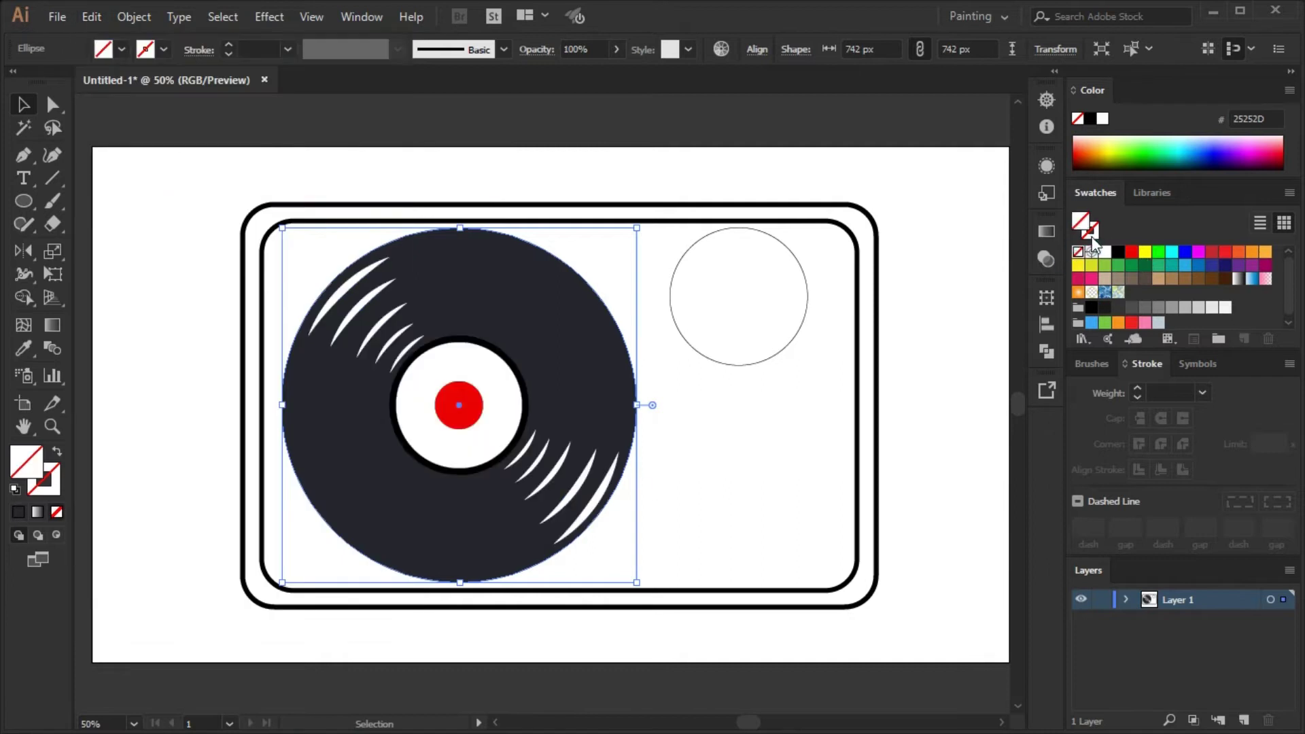
left_click(603, 527)
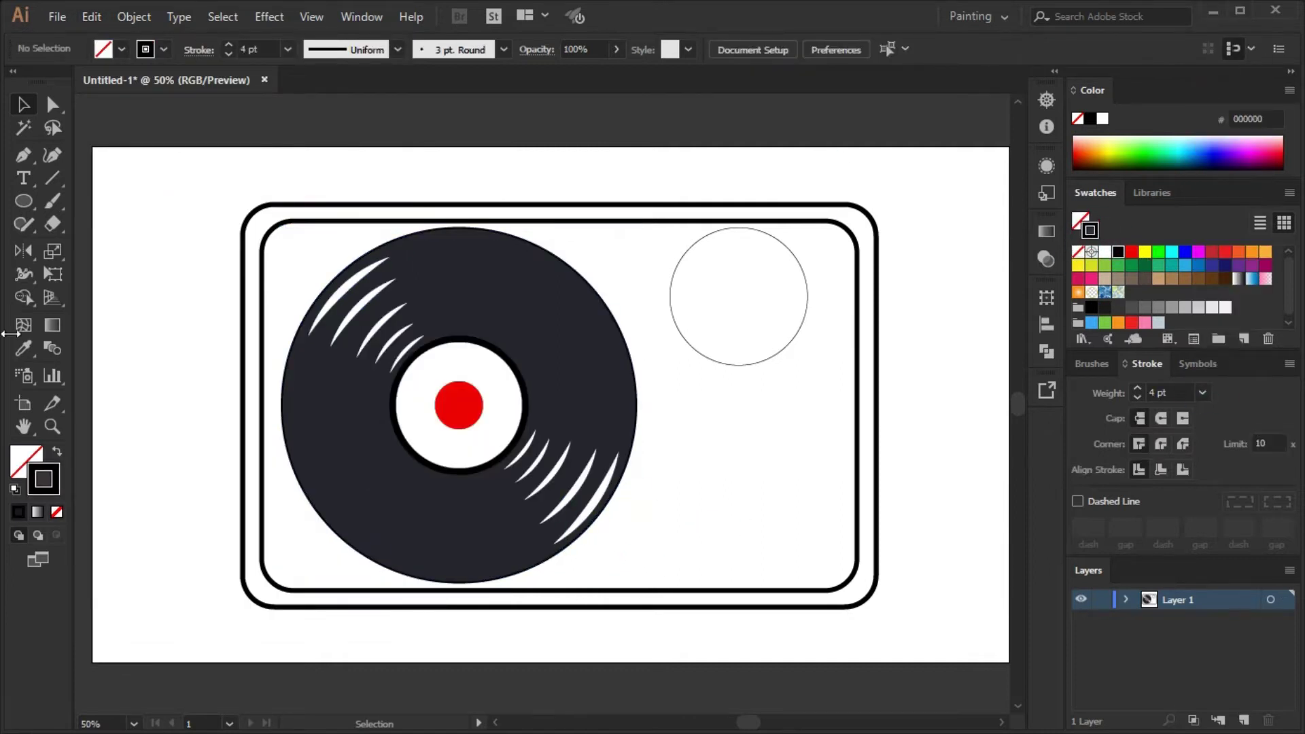
left_click_drag(24, 201, 95, 221)
mouse_move(705, 271)
left_mouse_down()
mouse_move(790, 397)
mouse_move(781, 354)
left_mouse_up()
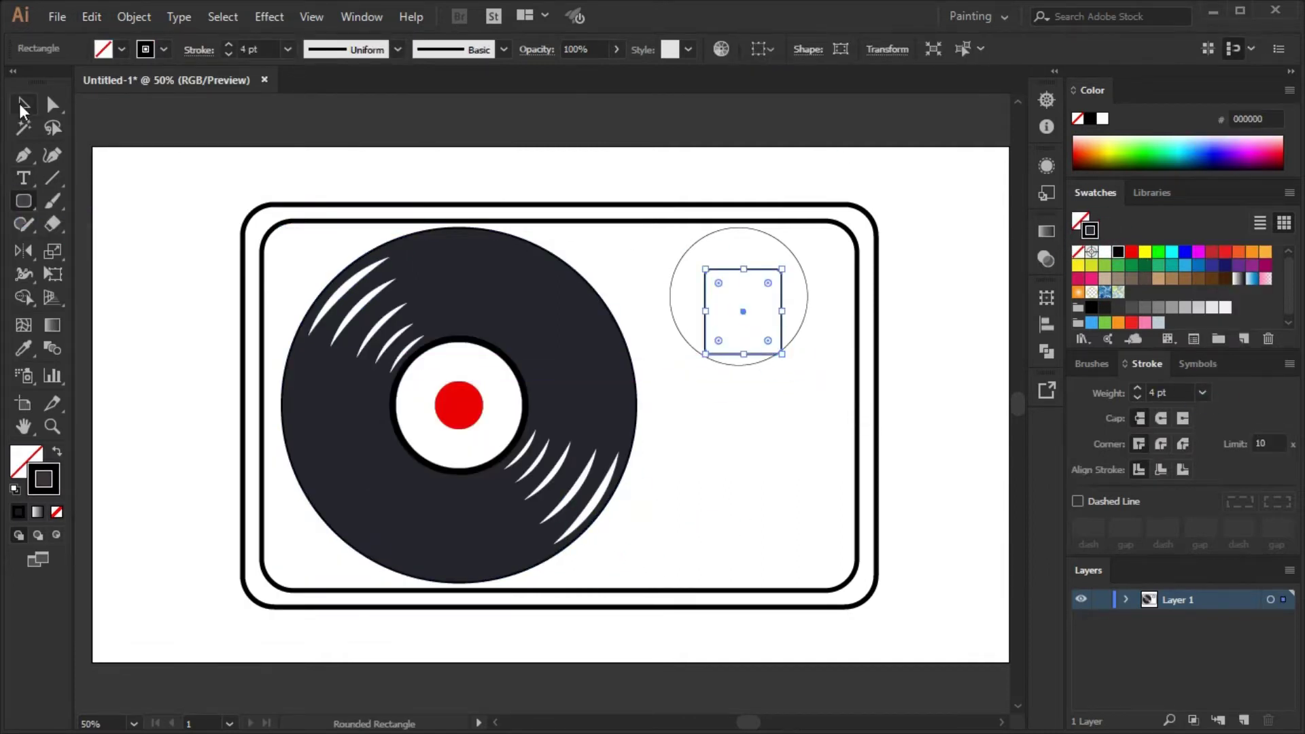
left_click(760, 330)
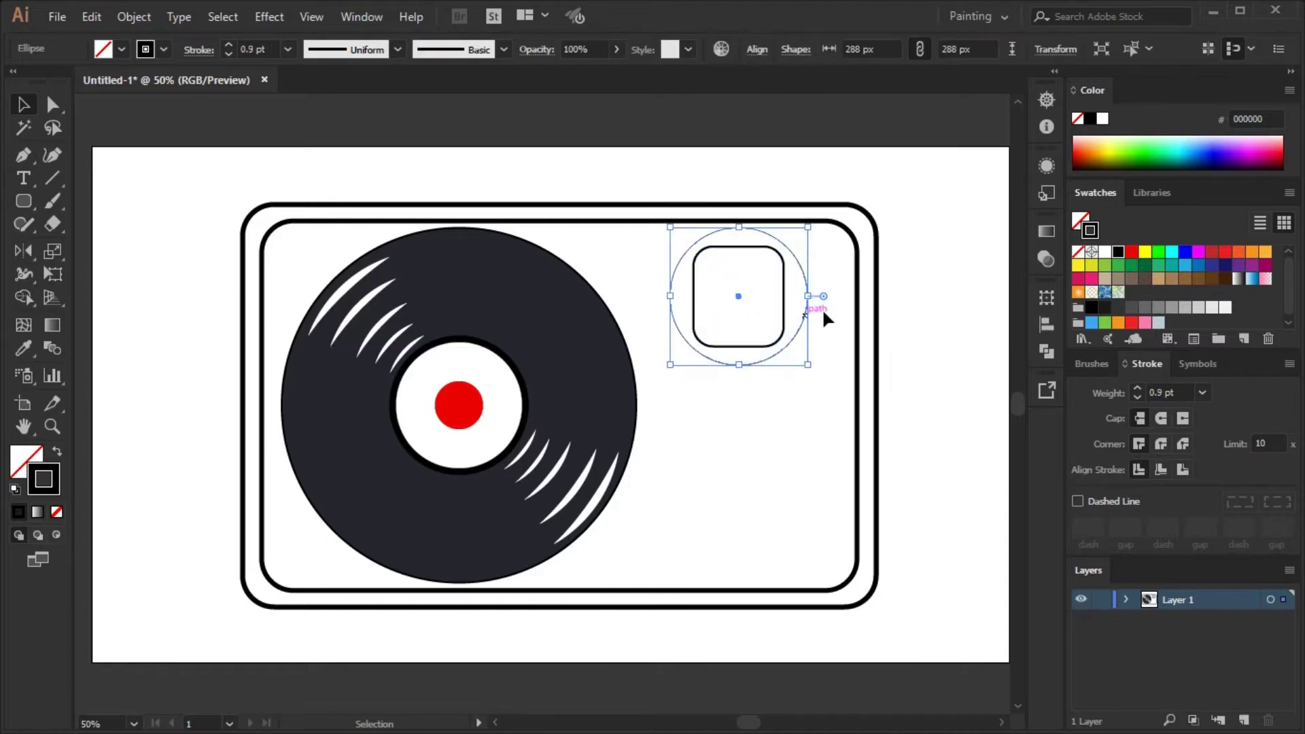
left_click(107, 282)
Draw a long narrow bar for the tonearm below the upper-right circle.
left_click_drag(741, 391, 748, 472)
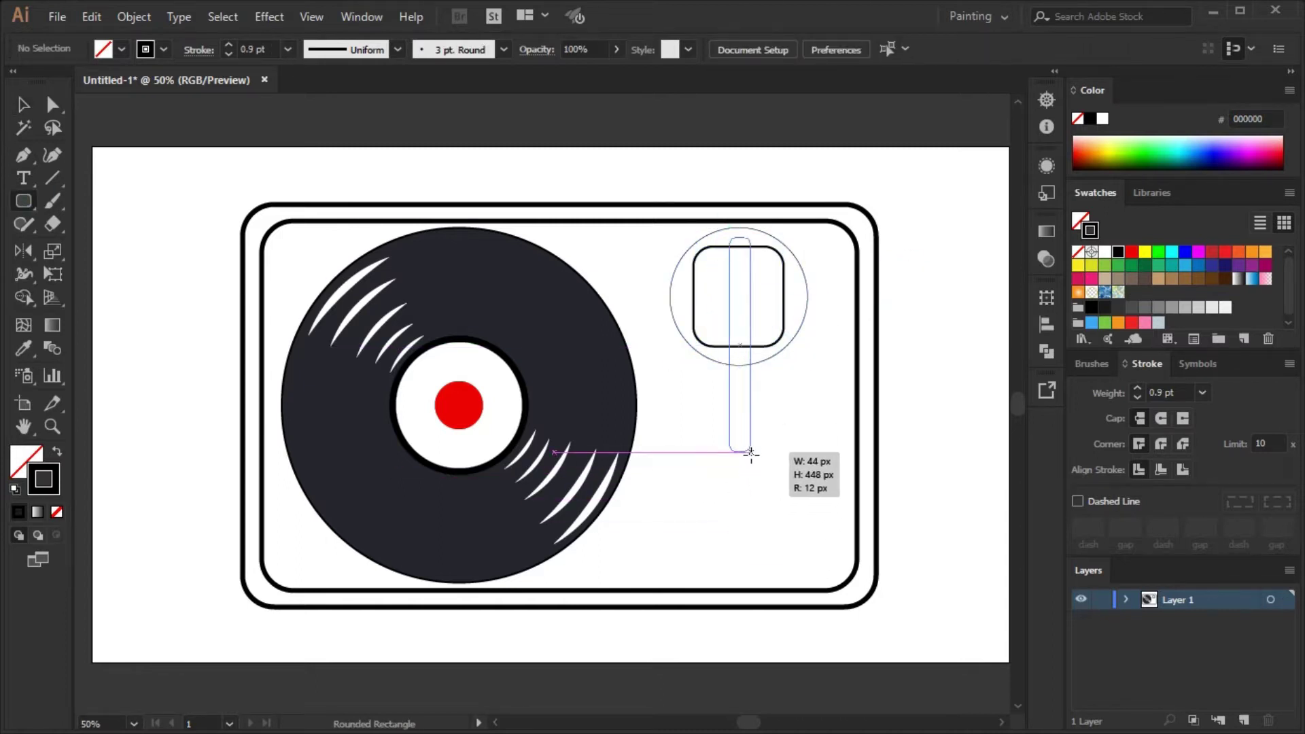
key("a")
scroll(742, 255, "up", 2)
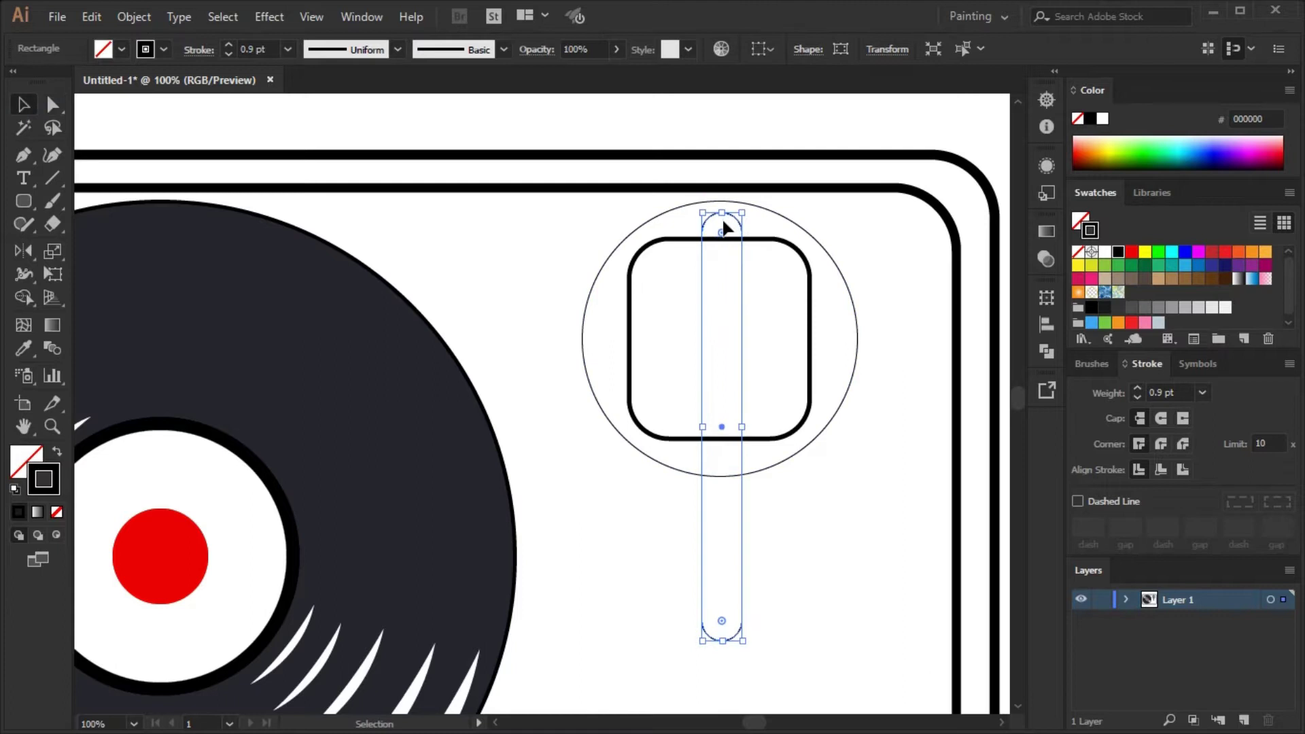
scroll(329, 425, "down", 1)
scroll(329, 425, "down", 2)
scroll(777, 652, "down", 2)
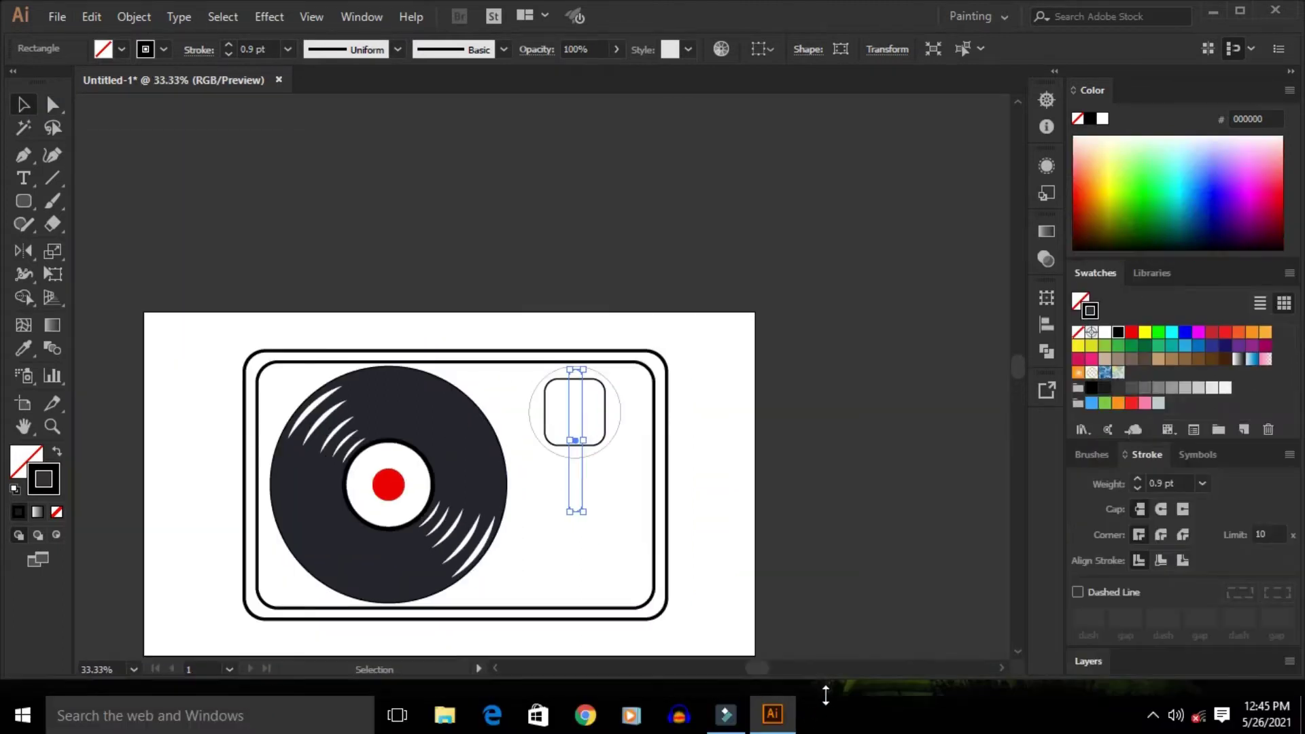
scroll(669, 517, "up", 1)
scroll(669, 516, "down", 1)
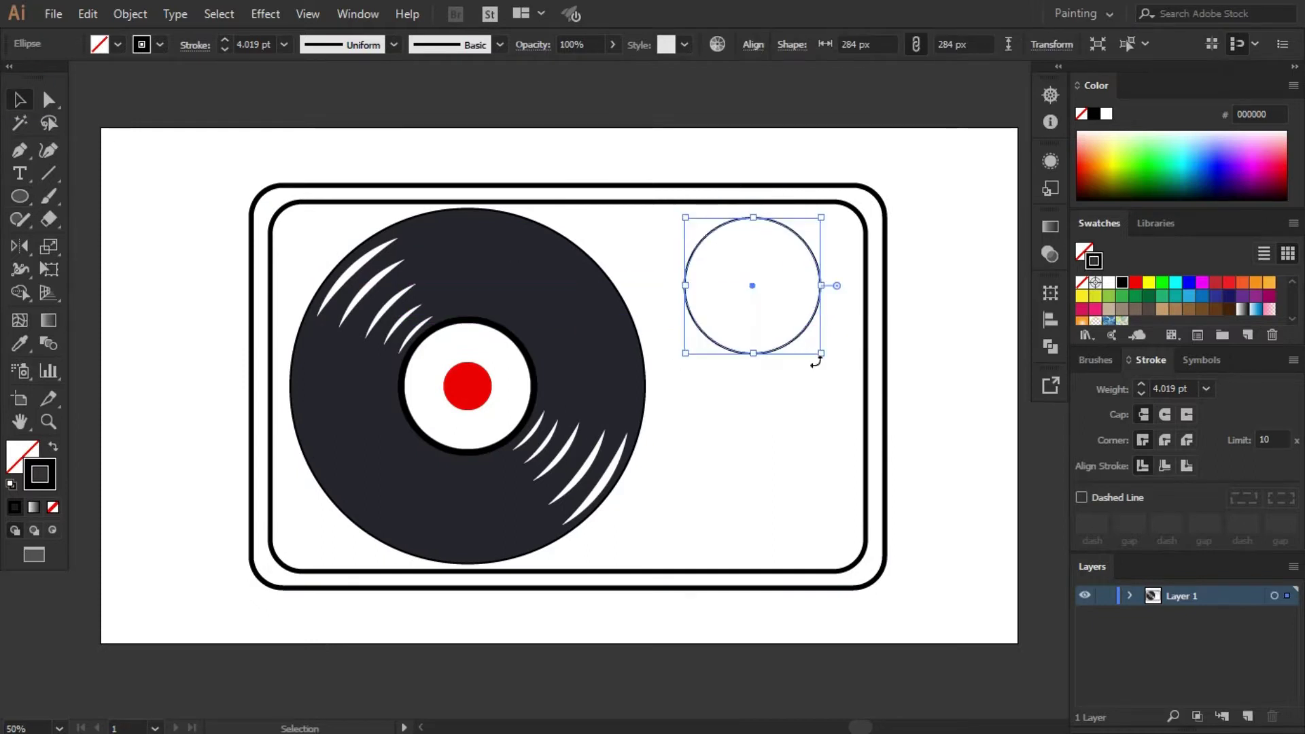
Shrink the pivot circle and draw a tall thin rod with a small cap on top.
left_click_drag(815, 361, 796, 292)
left_click_drag(19, 196, 75, 219)
left_click_drag(749, 215, 761, 422)
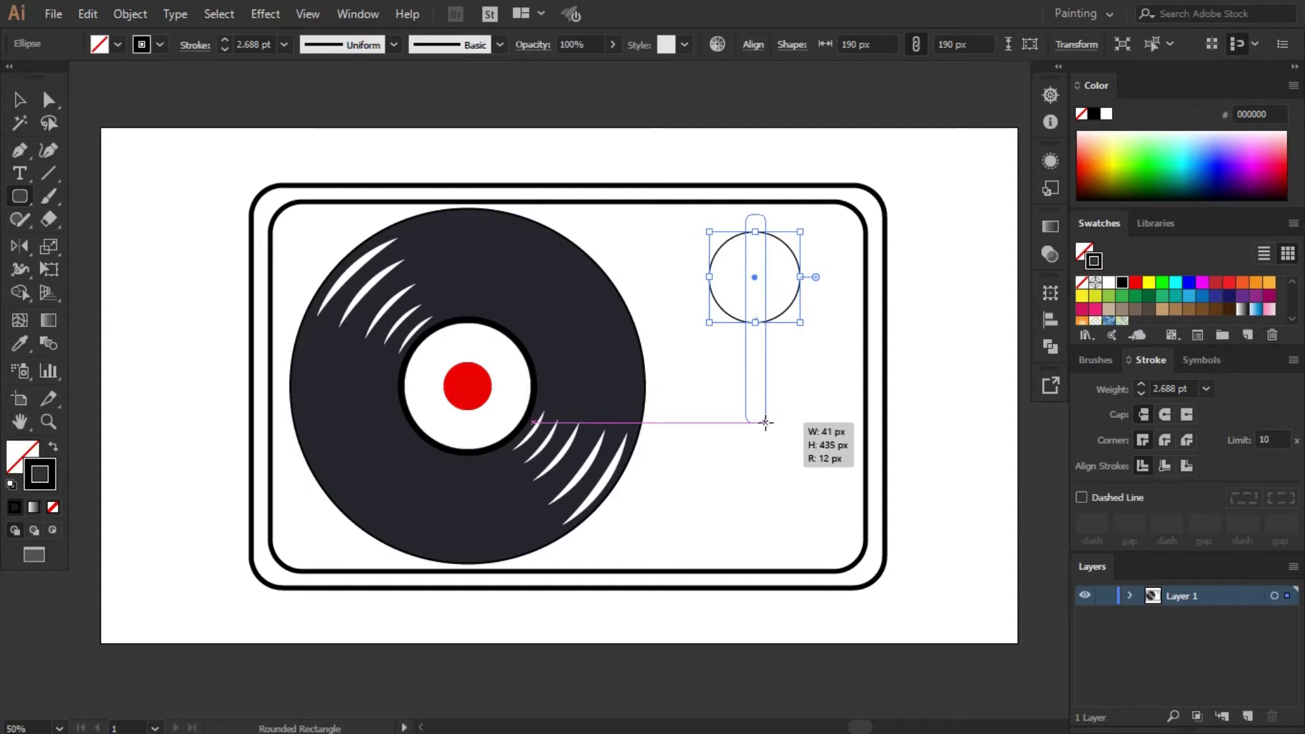
left_click(20, 196)
left_click_drag(775, 233, 776, 226)
key("v")
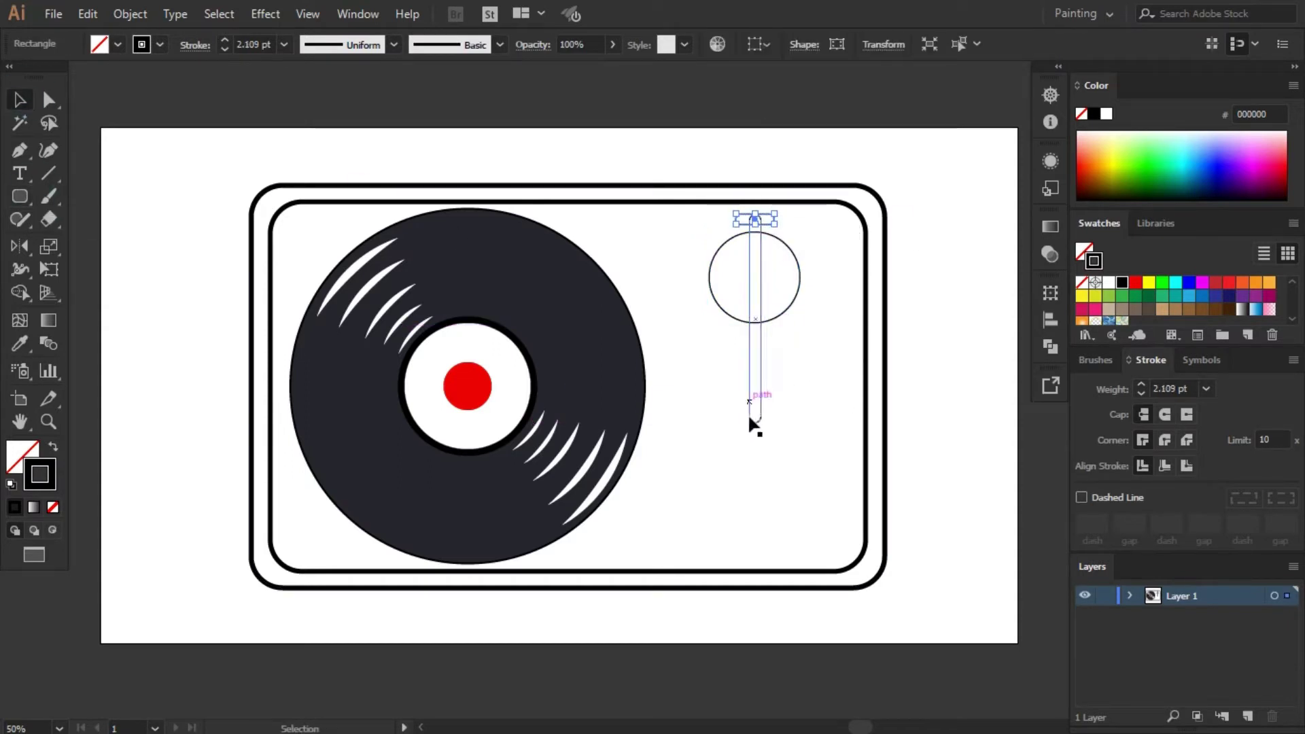
Draw a thin arm left of the rod, a headshell square and a small needle rectangle.
left_click_drag(19, 196, 74, 218)
left_click_drag(703, 251, 715, 458)
key("v")
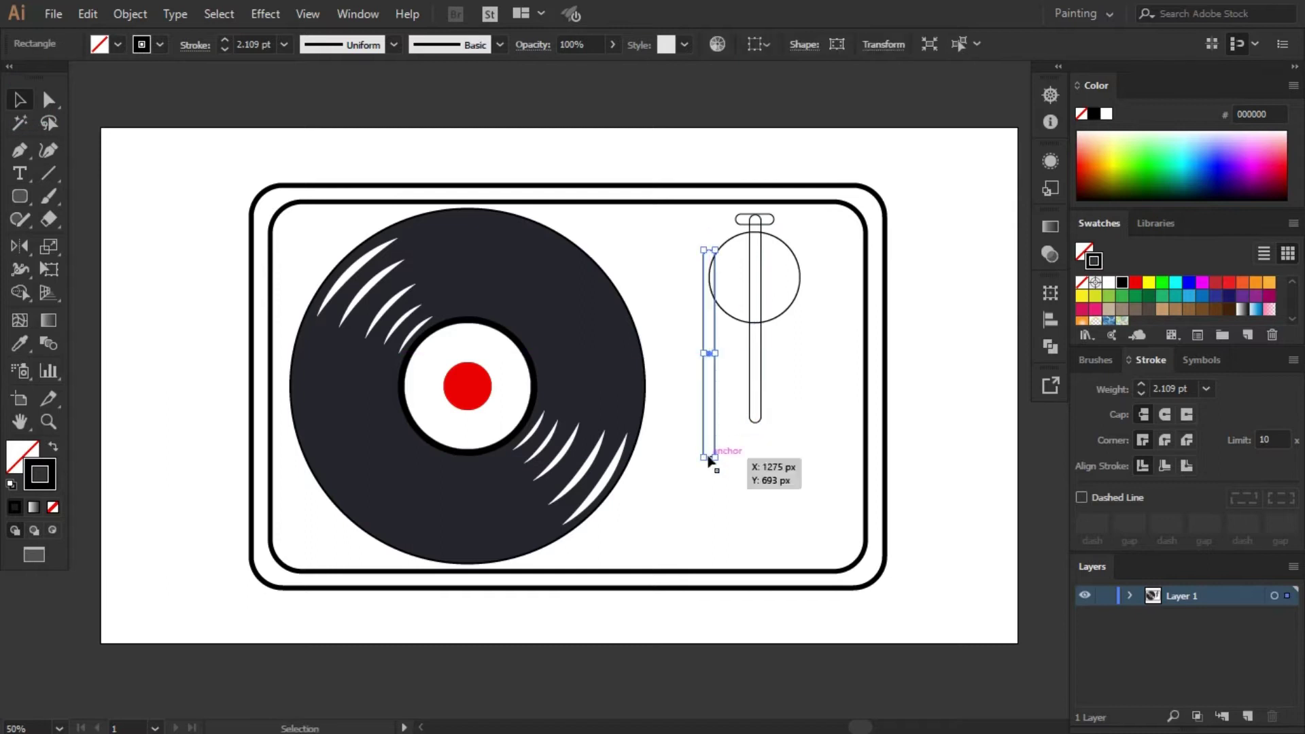
left_click_drag(20, 196, 75, 216)
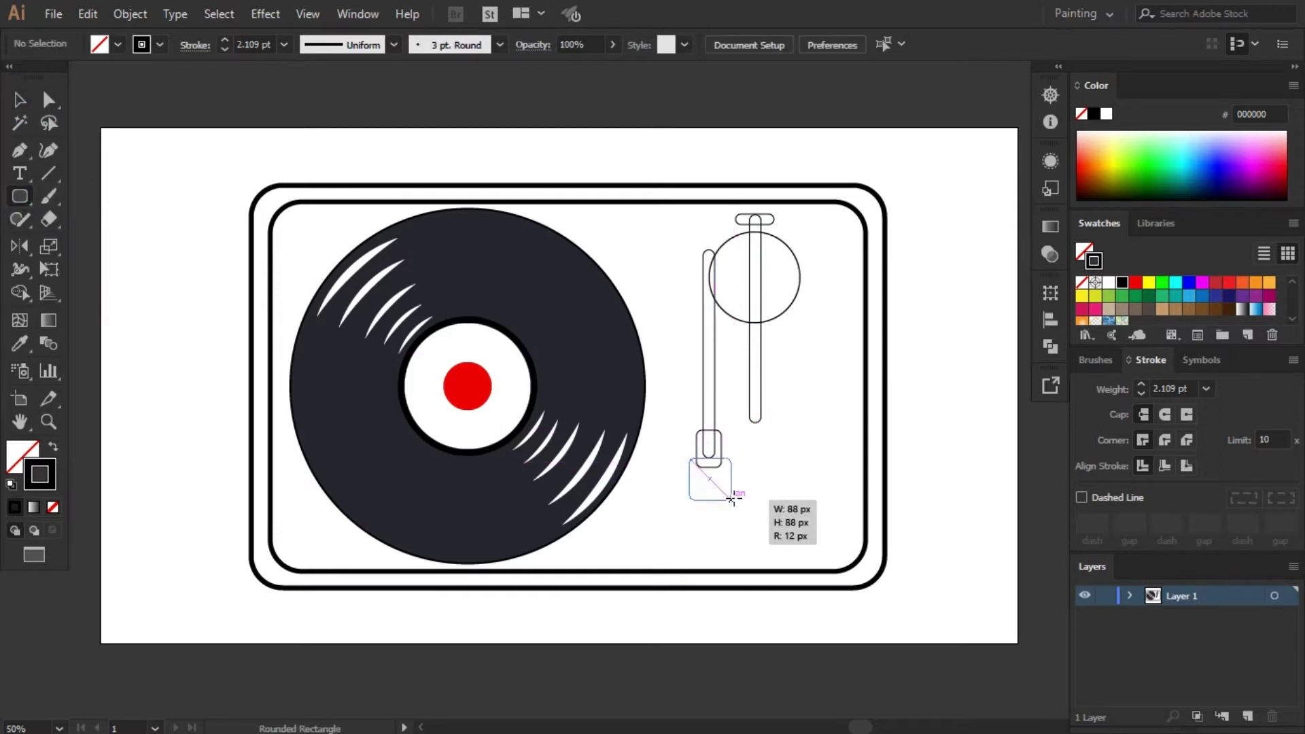
left_click_drag(730, 491, 731, 492)
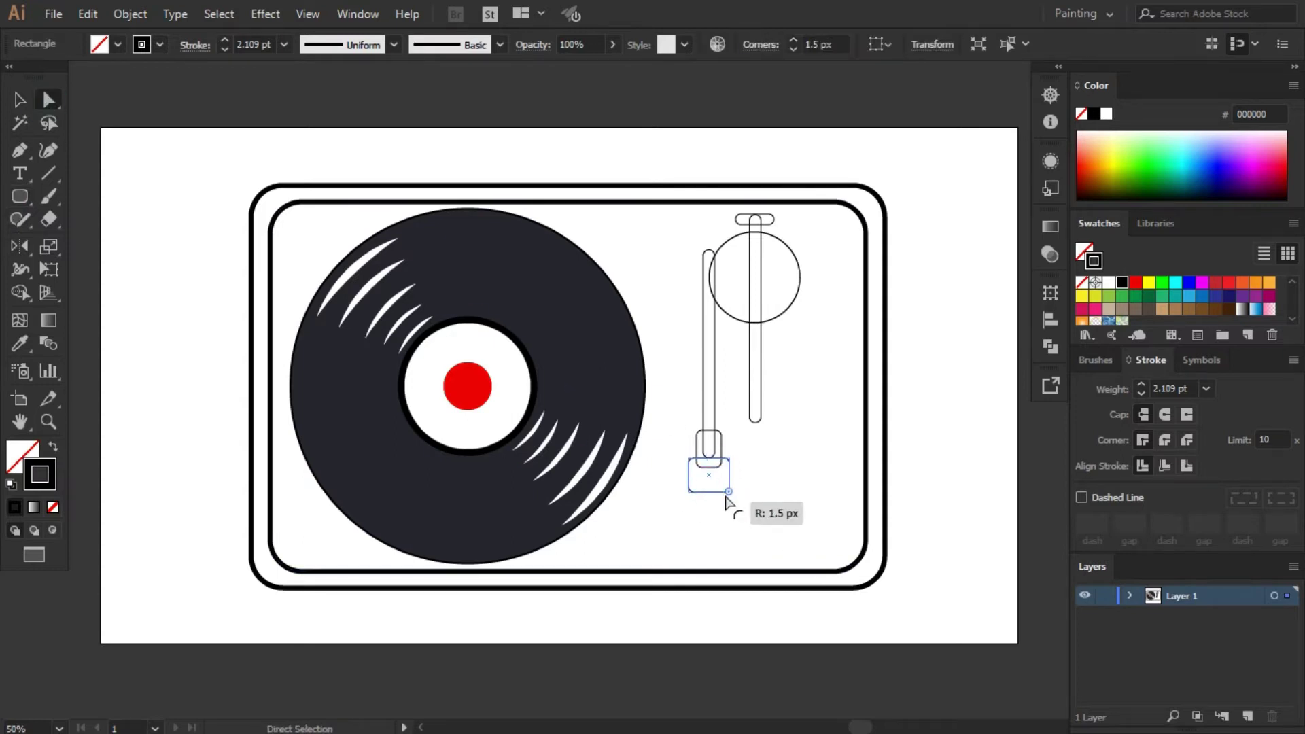
key("m")
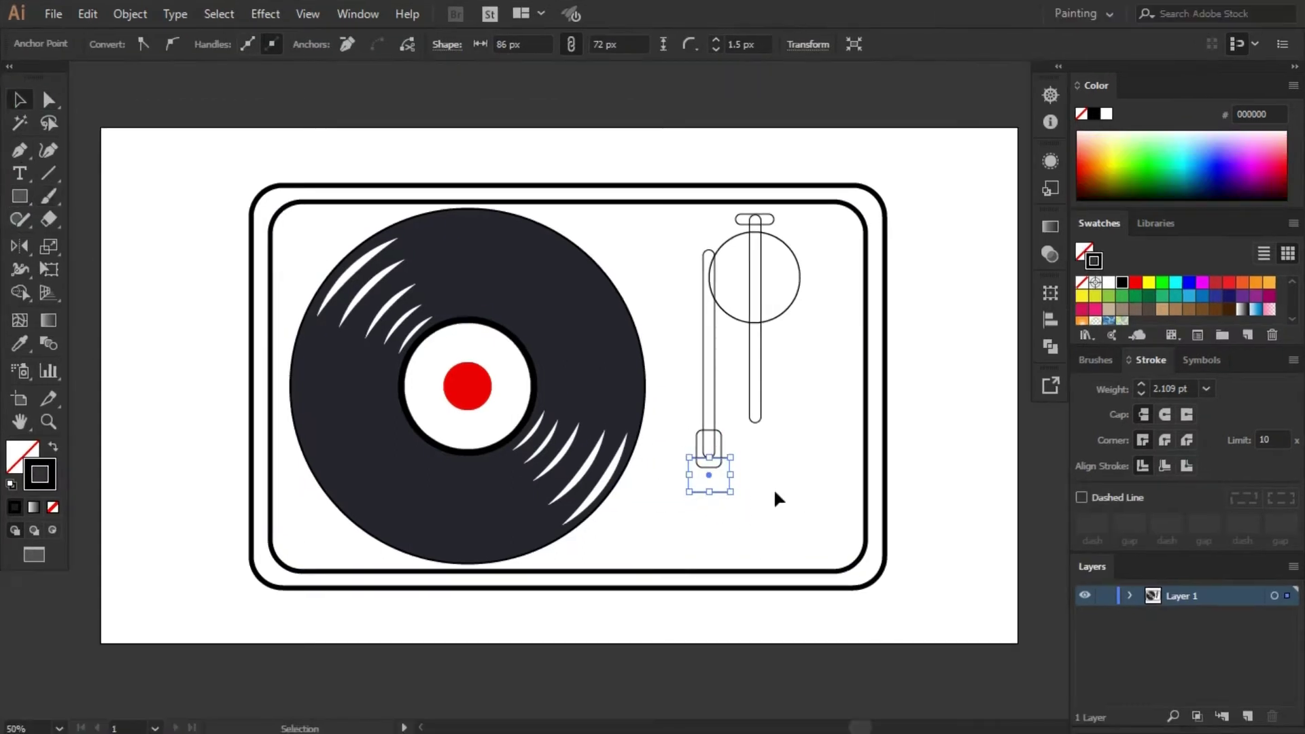
left_click_drag(722, 481, 756, 487)
key("v")
Shorten the arm and move the arm and headshell assembly up to meet the rod.
scroll(755, 487, "up", 3, "alt")
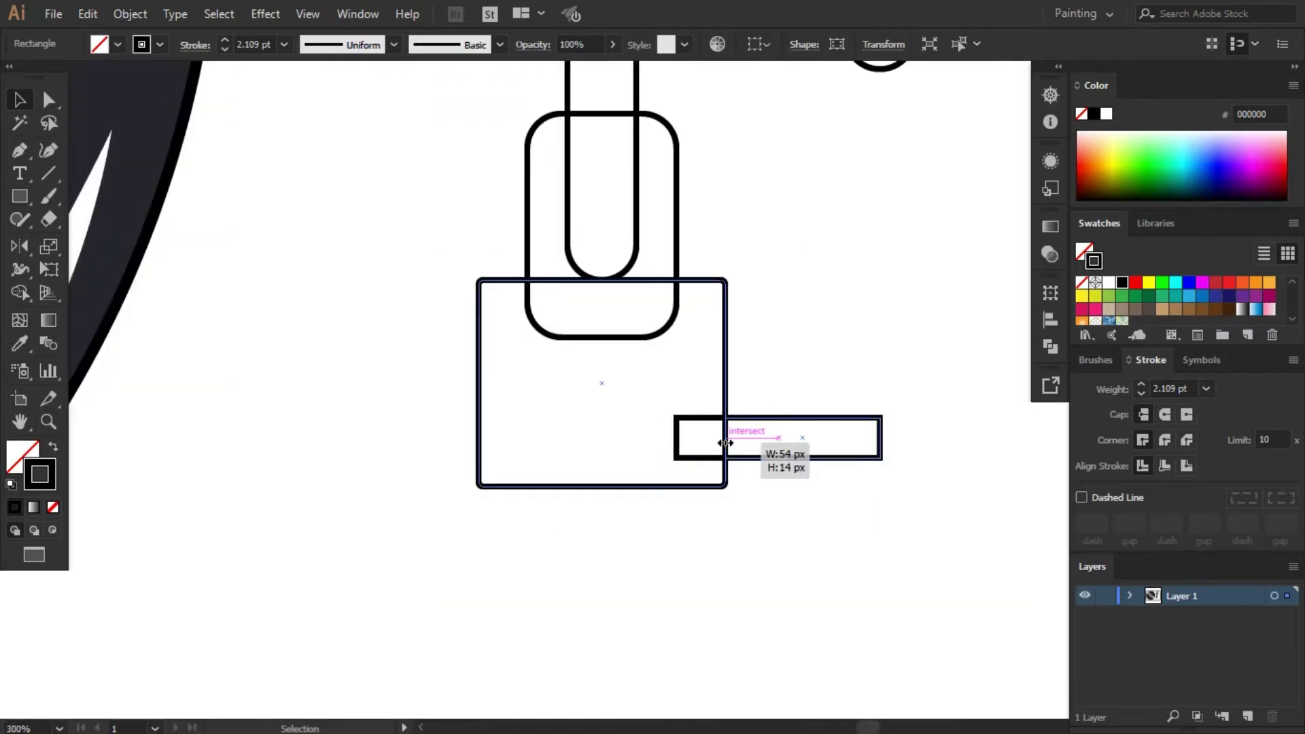
scroll(830, 520, "down", 2, "alt")
left_click_drag(751, 253, 737, 309)
mouse_move(700, 489)
left_mouse_down()
mouse_move(788, 293)
mouse_move(747, 454)
left_mouse_up()
left_click(792, 435)
mouse_move(773, 452)
left_mouse_down()
mouse_move(797, 378)
mouse_move(796, 392)
left_mouse_up()
left_click(755, 513, "shift")
key("ctrl+plus")
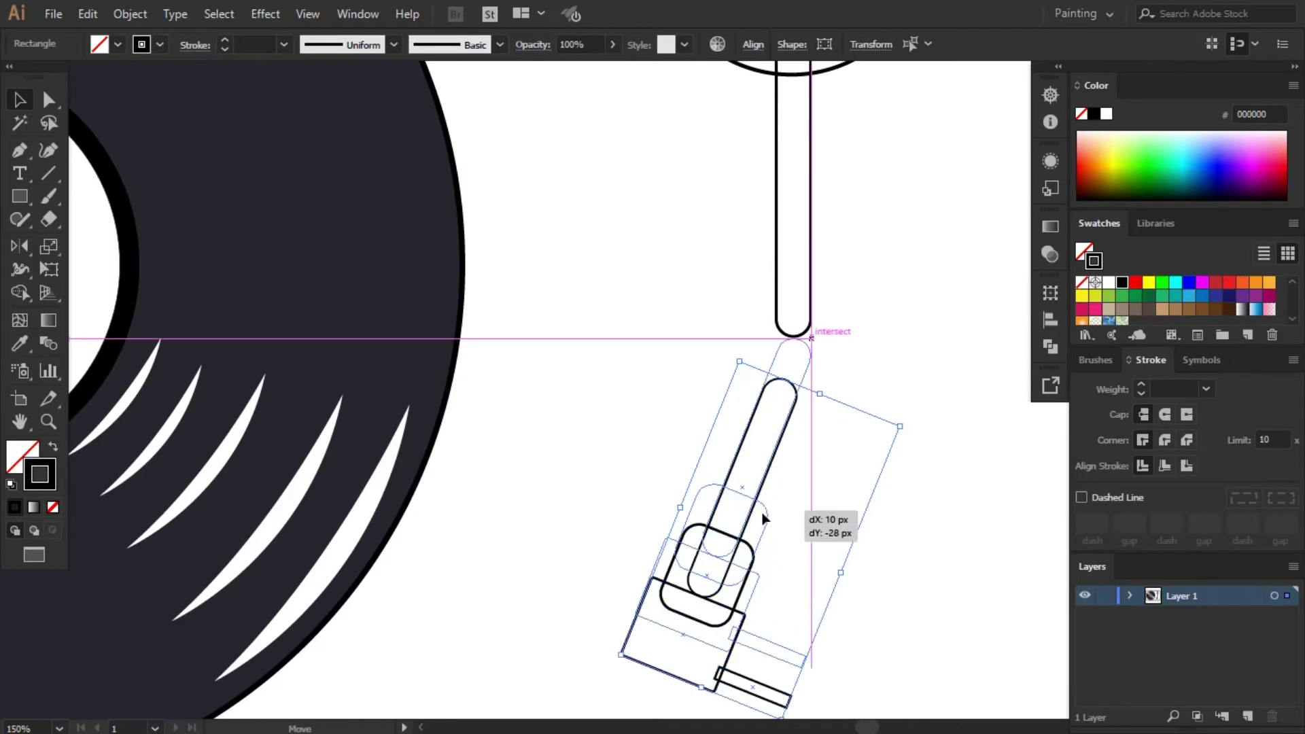
left_click(781, 519)
key("ctrl+minus")
Join rod and arm with a Pen path and unite all tonearm pieces into one outline.
key("p")
key("ctrl+plus")
left_click(773, 373)
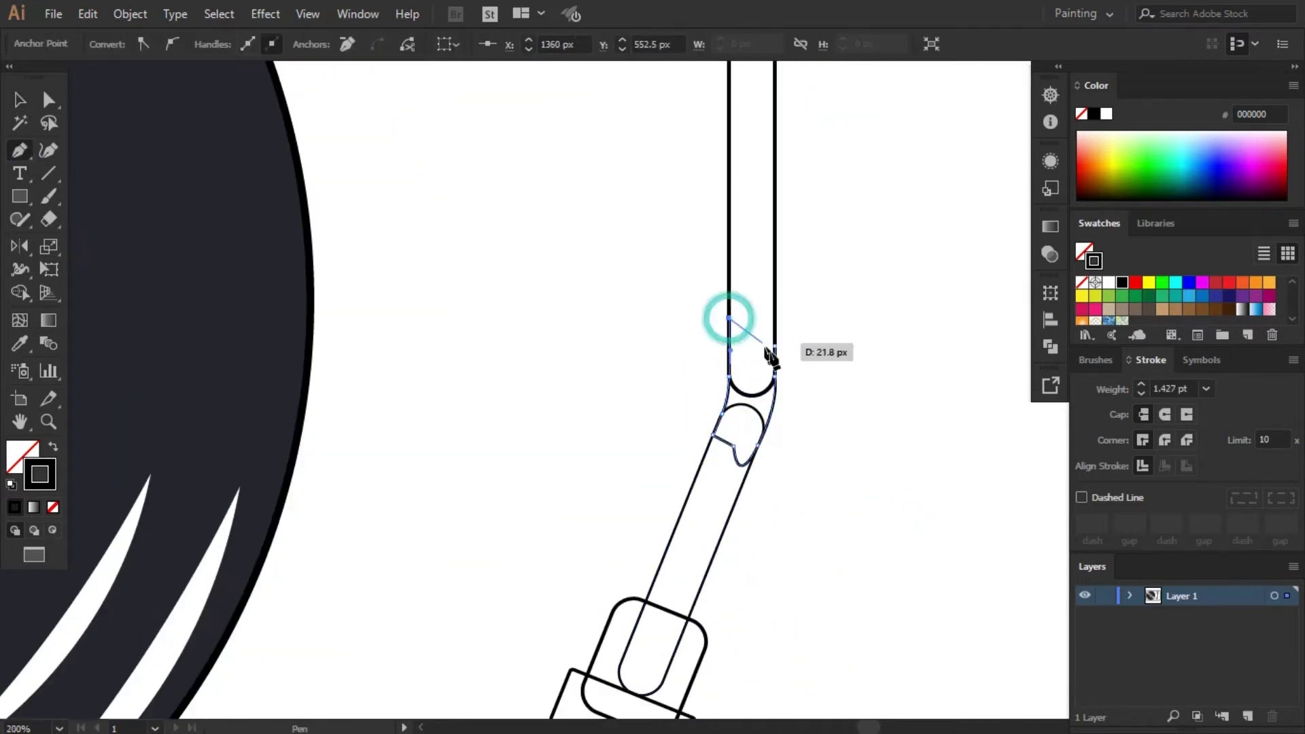
left_click(767, 350)
key("ctrl+a")
left_click(19, 100)
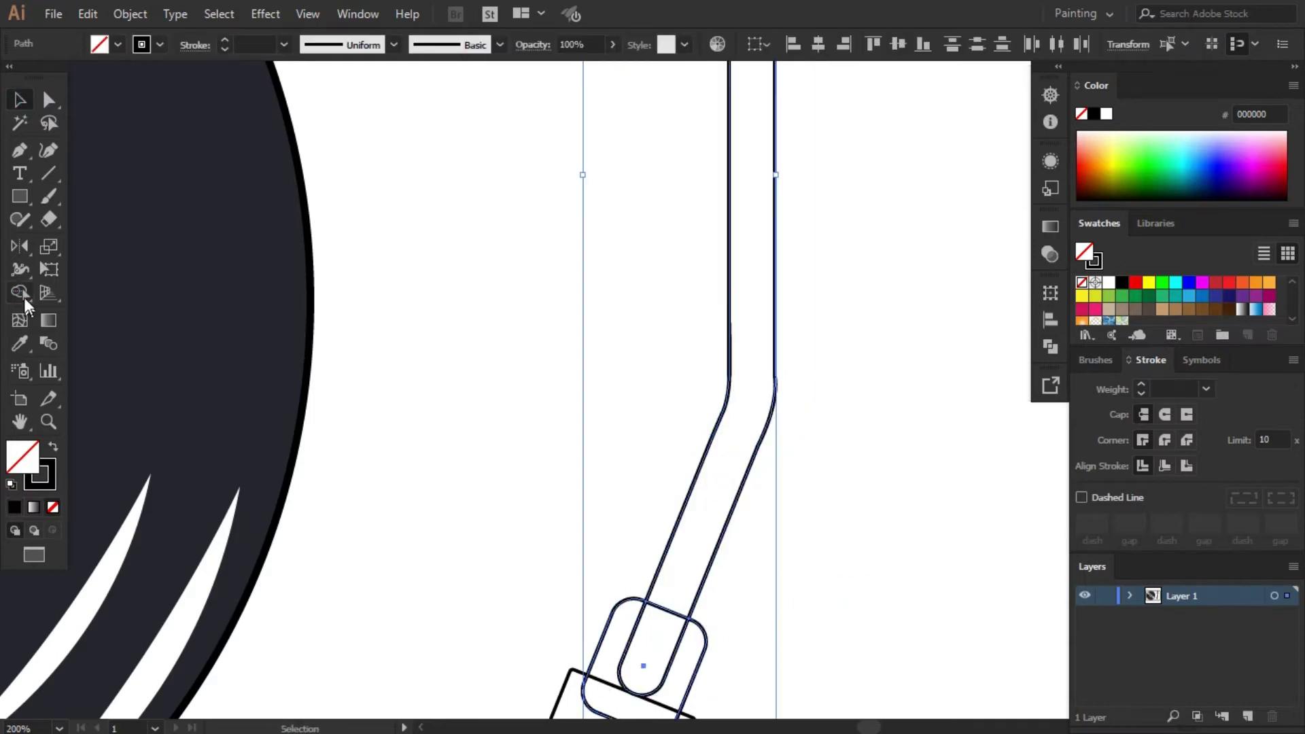
left_click(772, 591)
key("ctrl+minus")
key("ctrl+minus")
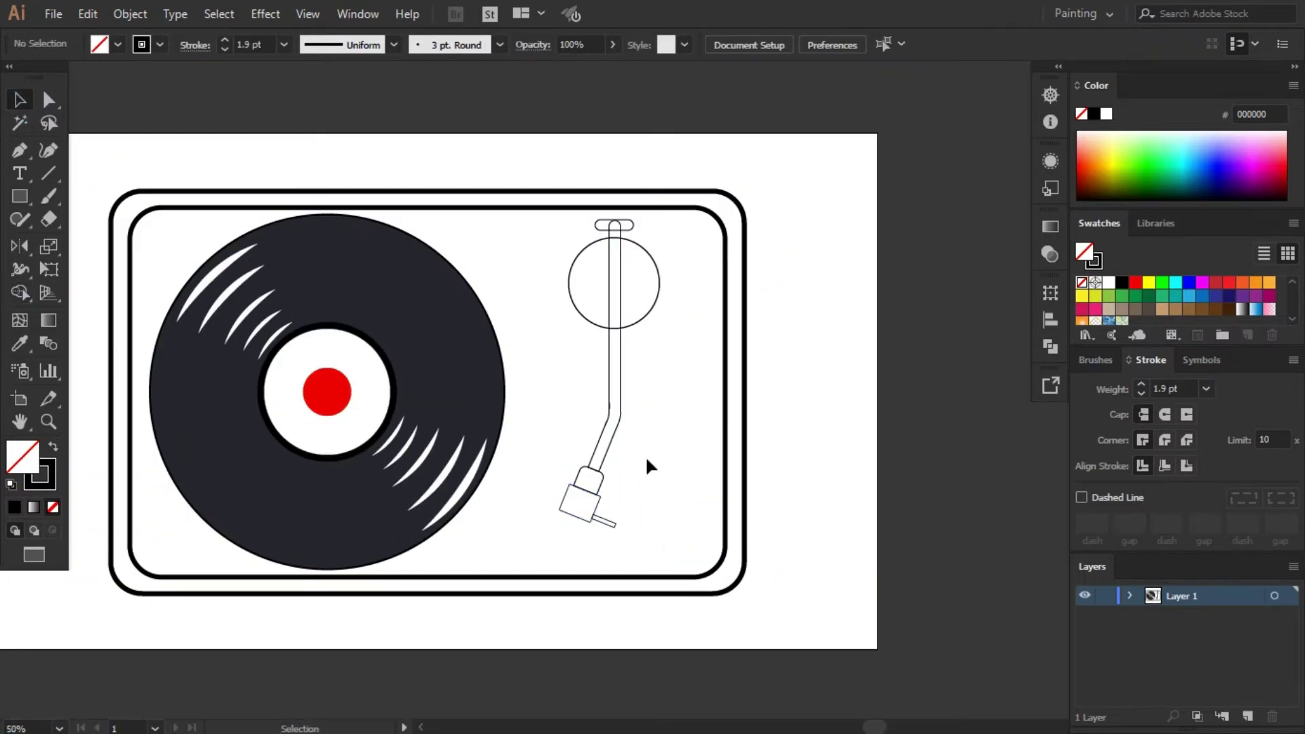
Stretch the tonearm rod down toward the bottom of the frame.
left_click(638, 329)
left_click_drag(611, 524, 699, 559)
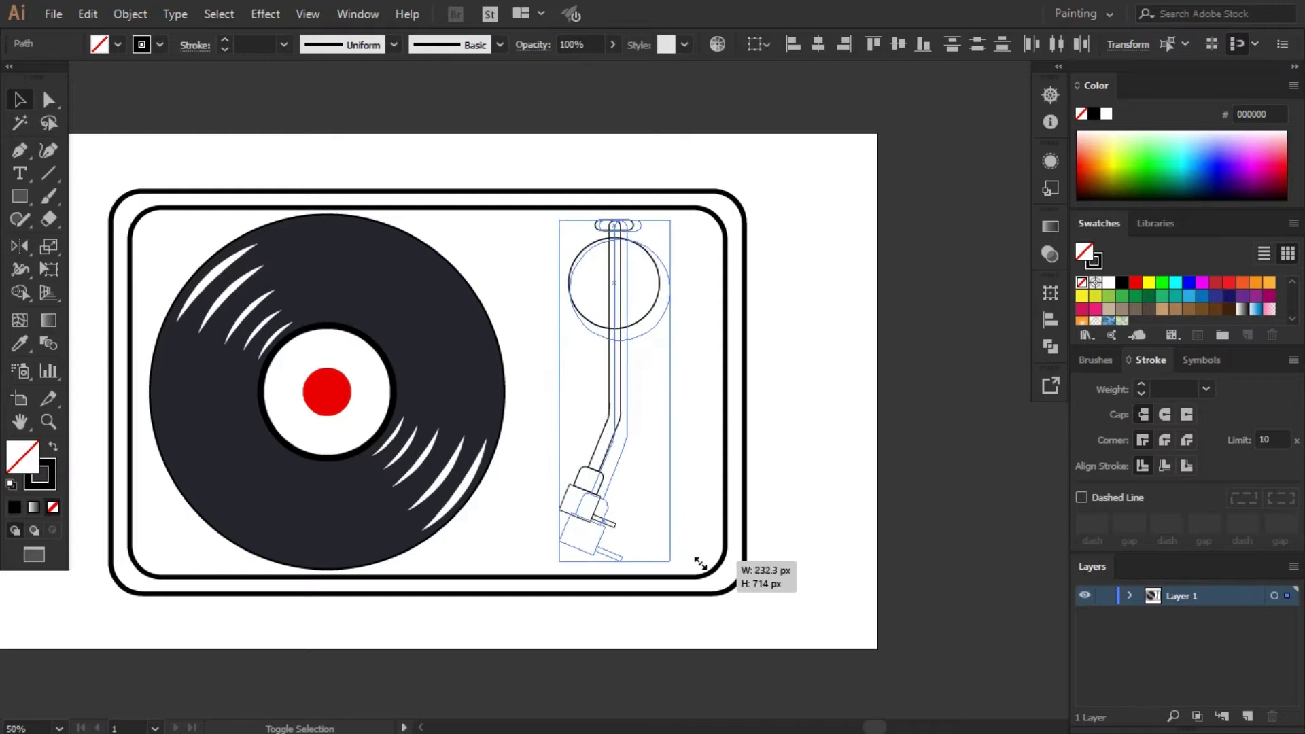
left_click(801, 521)
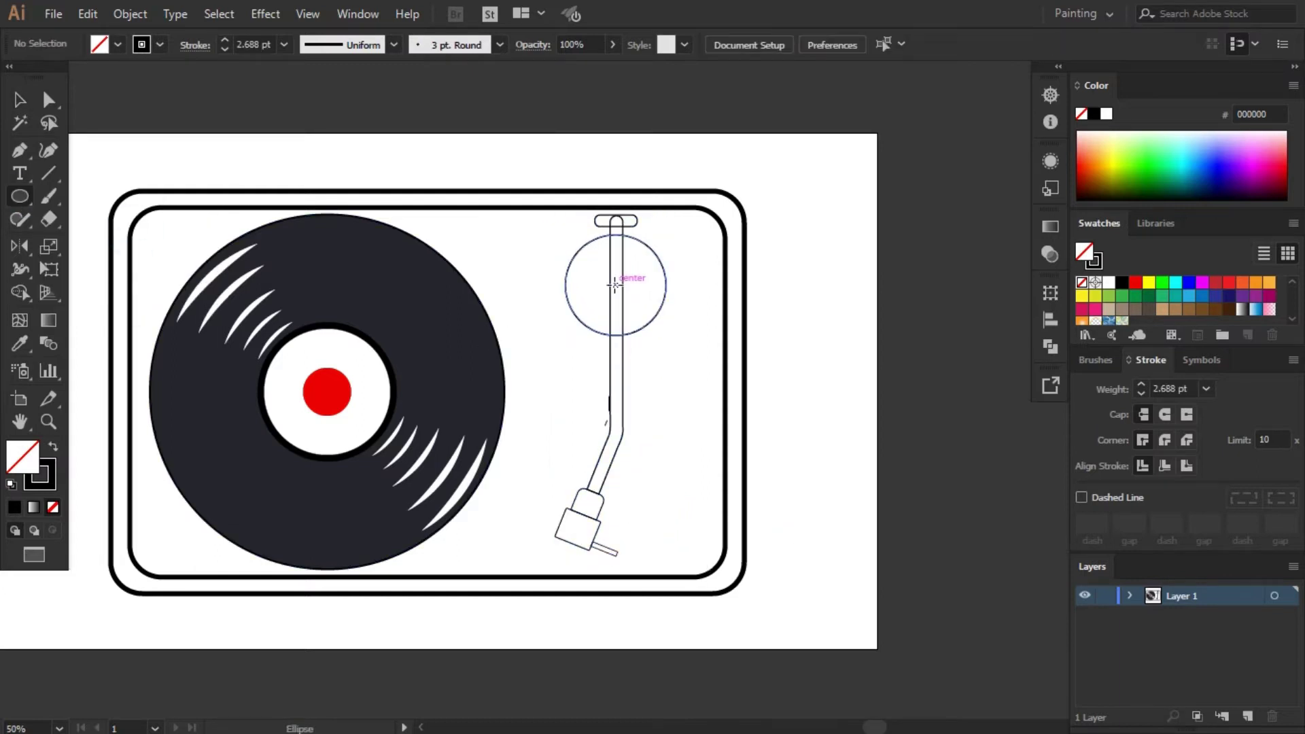
Draw a small circle at the tonearm pivot and paste a copy in place as a ring.
key("ctrl+plus")
key("ctrl+plus")
left_click_drag(623, 291, 651, 319)
left_click(88, 13)
left_click(133, 187)
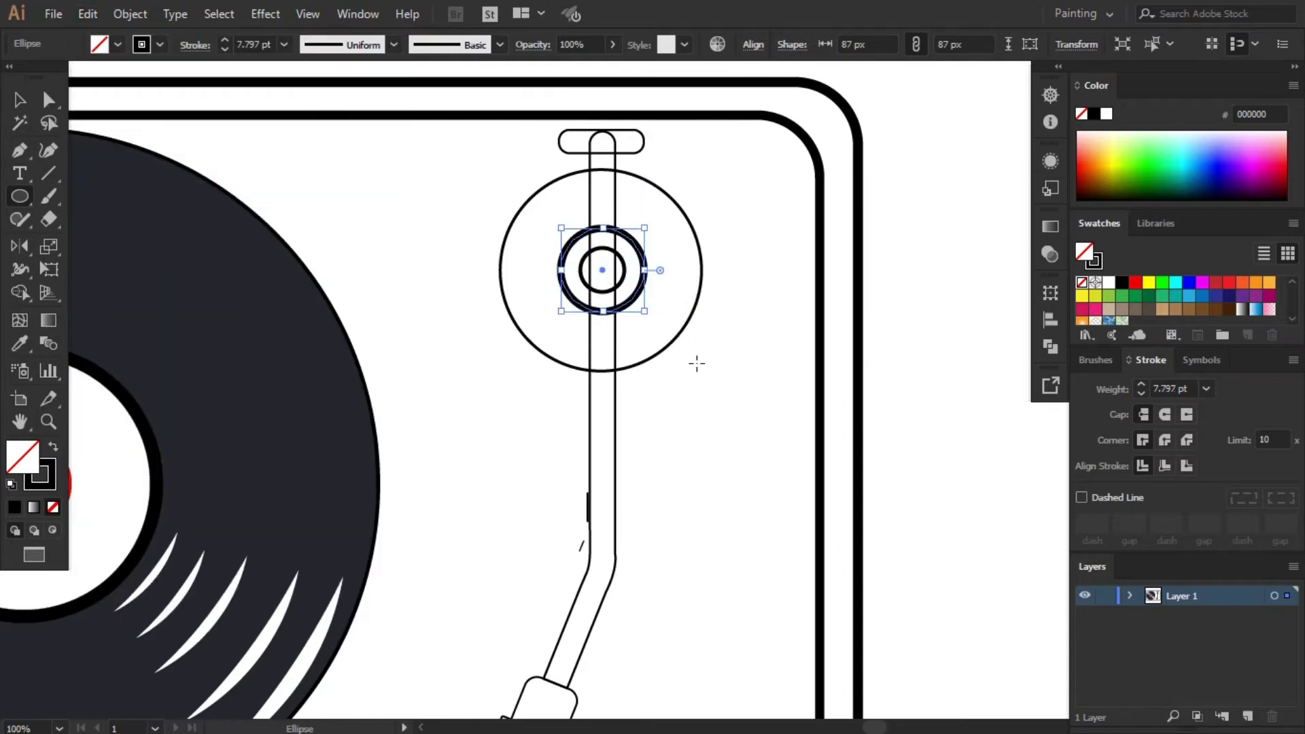
key("ctrl+minus")
Draw the slider rail to the right of the tonearm with a red knob.
left_click(21, 100)
left_click(646, 444)
key("ctrl+minus")
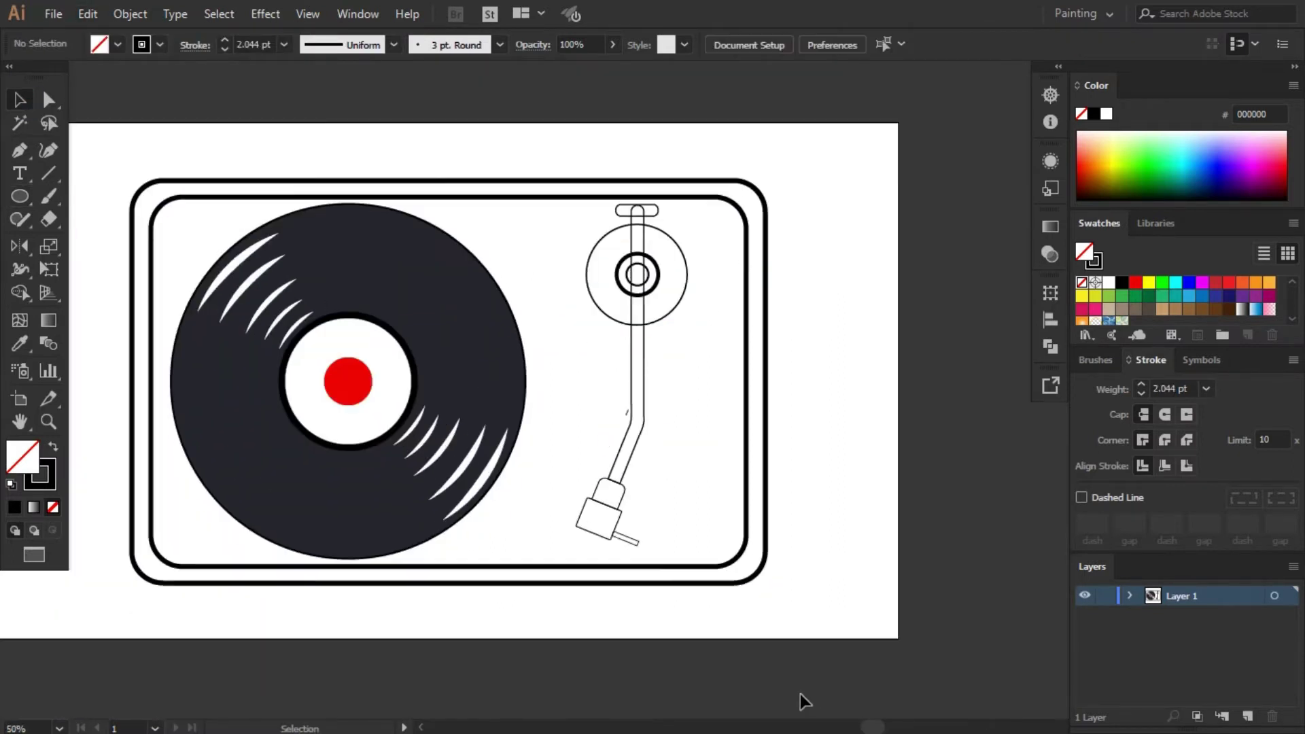
left_click_drag(758, 539, 758, 551)
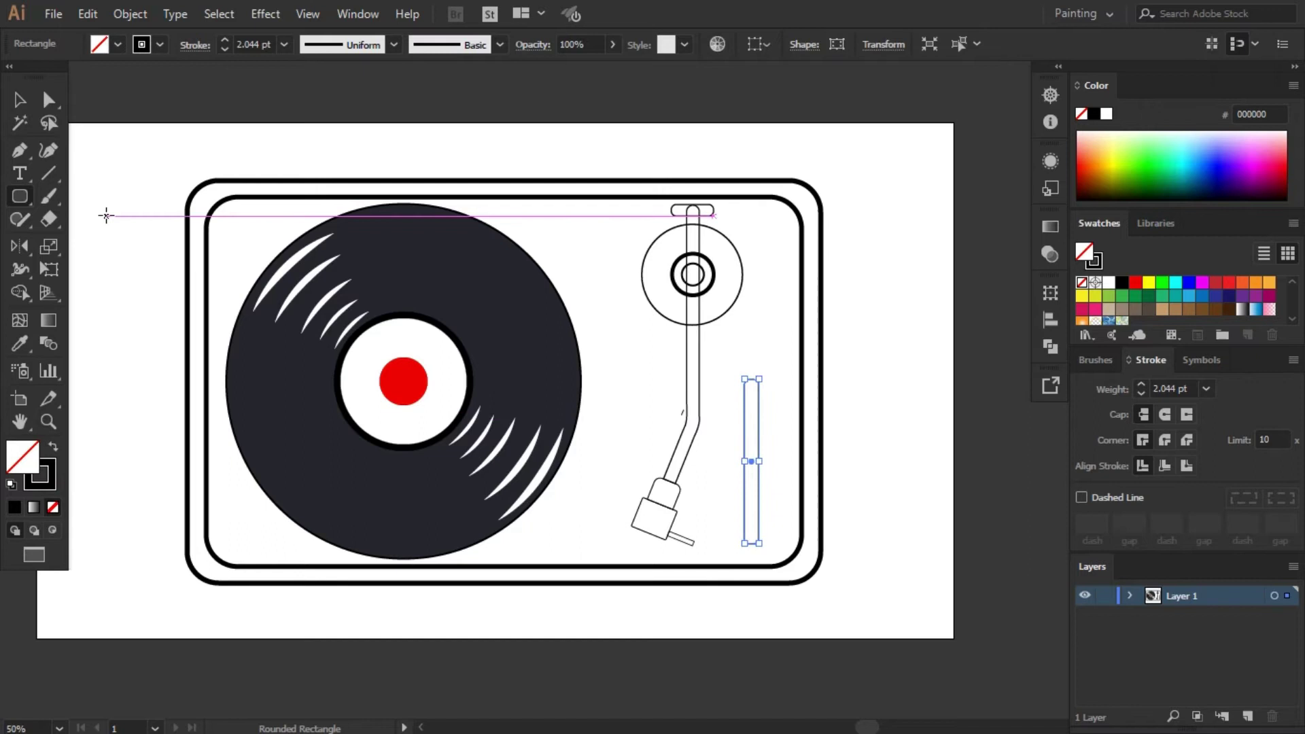
left_click(1135, 282)
Paste a scaled copy of the vinyl disc in place with a dark grey outline.
left_click(21, 100)
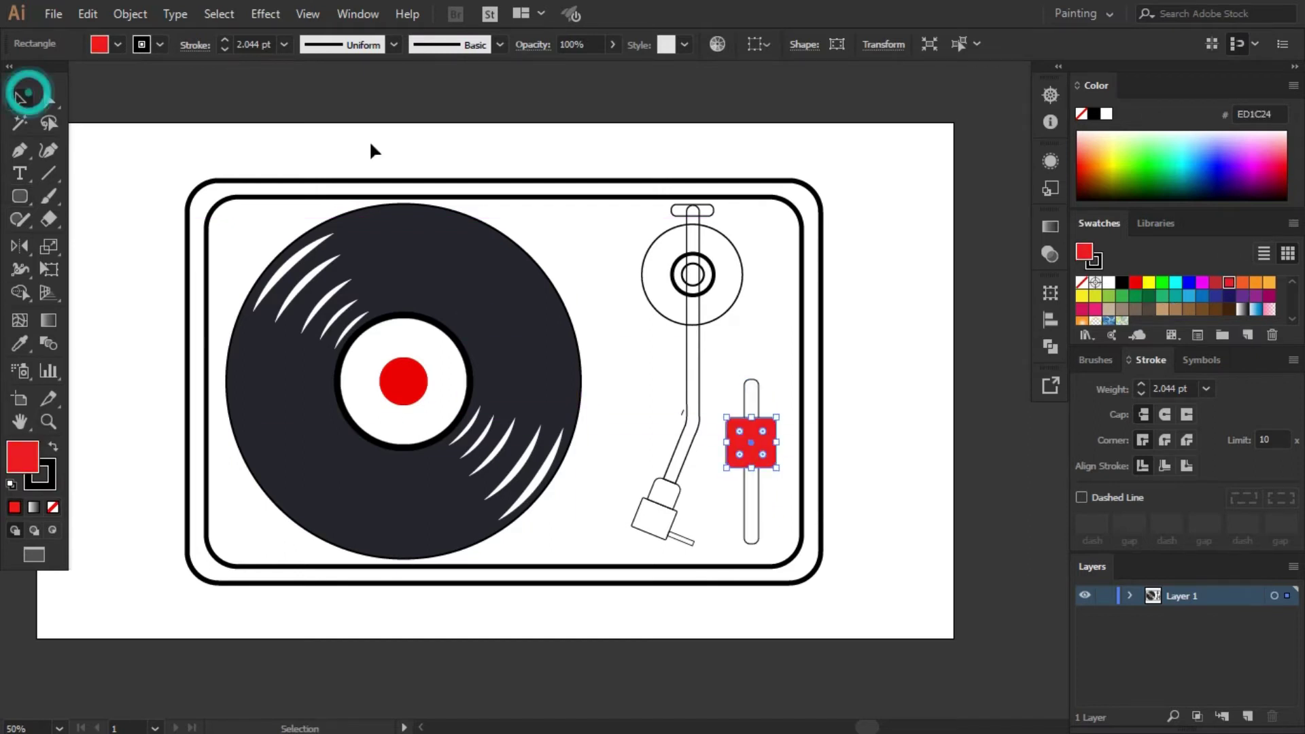
left_click(578, 503)
left_click(88, 14)
left_click(133, 184)
left_click_drag(597, 568, 548, 525)
double_click(39, 474)
key("Return")
Add a smaller concentric groove circle and send the grooves down the stacking order.
left_click(87, 13)
left_click(133, 183)
left_click(437, 219, "shift")
right_click(845, 552)
left_click(895, 598)
mouse_move(547, 524)
left_mouse_down()
mouse_move(556, 492)
mouse_move(568, 504)
left_mouse_up()
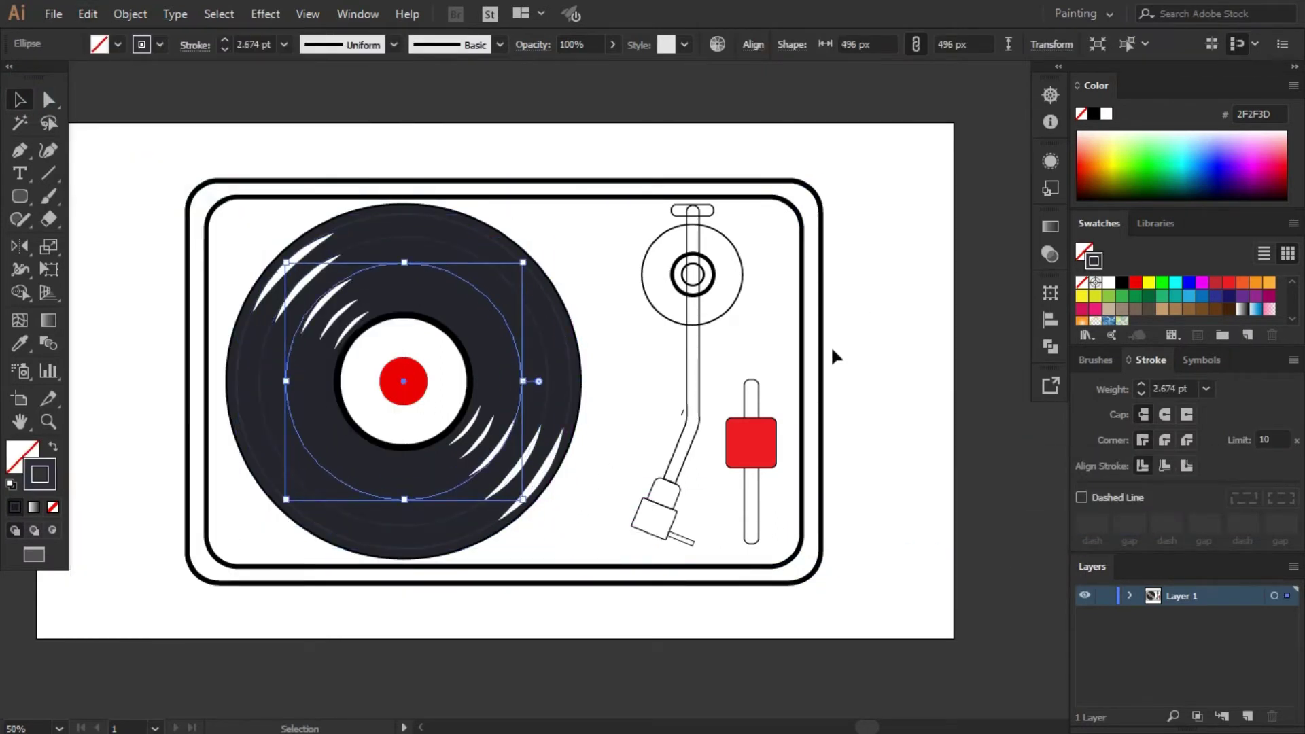
Make the centre label red by swapping fill and outline, and the centre dot black.
left_click(320, 314)
left_click(503, 161)
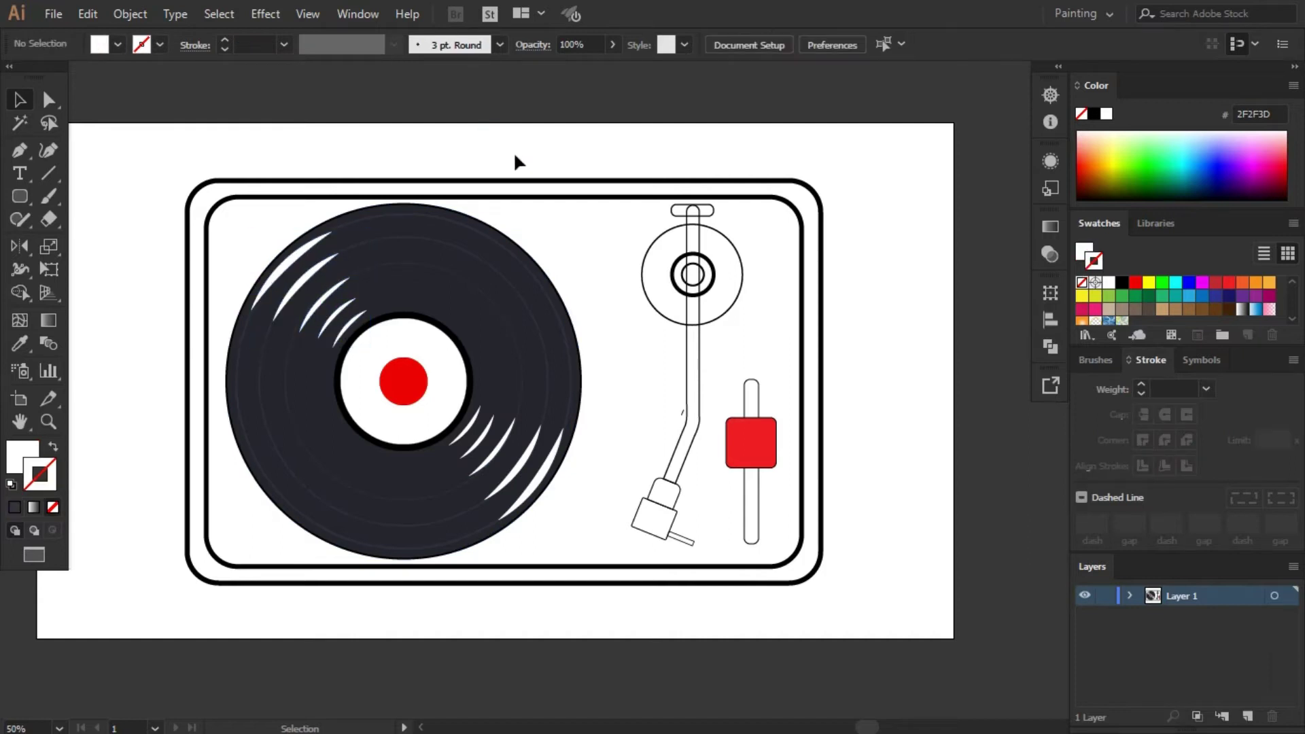
left_click(469, 379)
left_click(1229, 283)
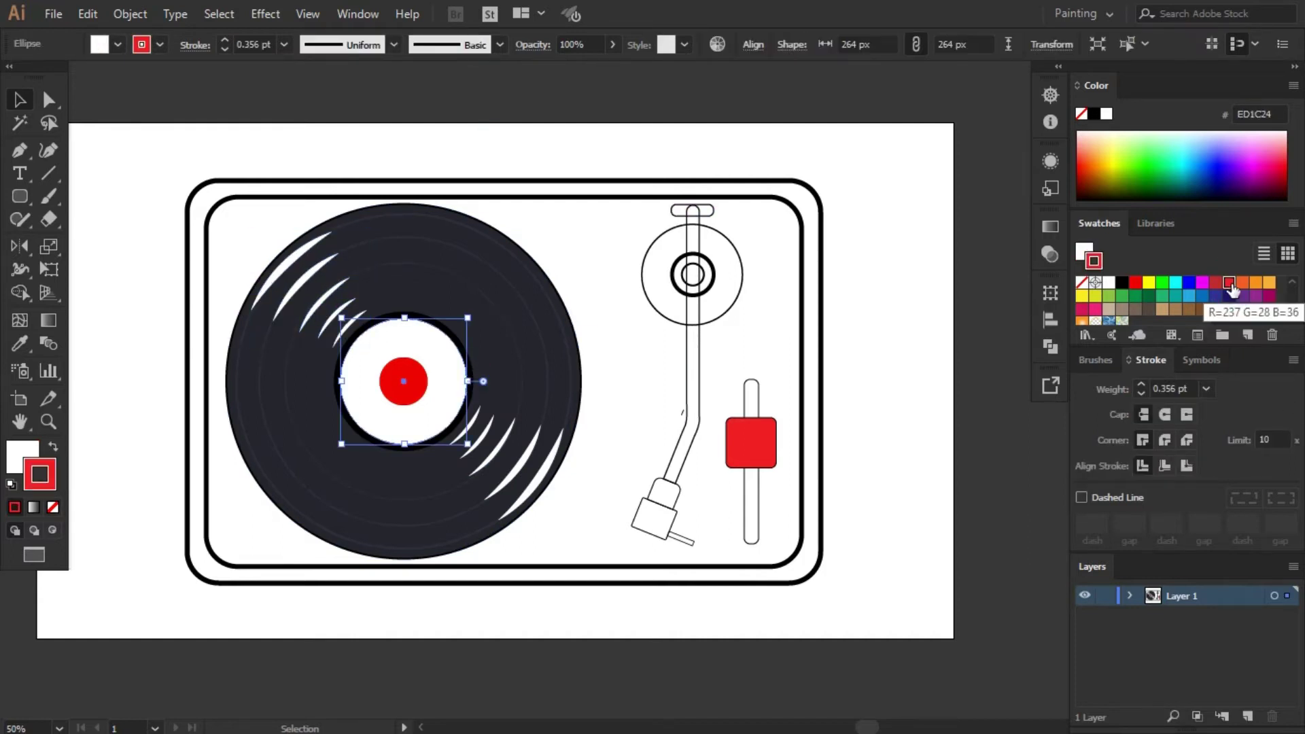
key("shift+x")
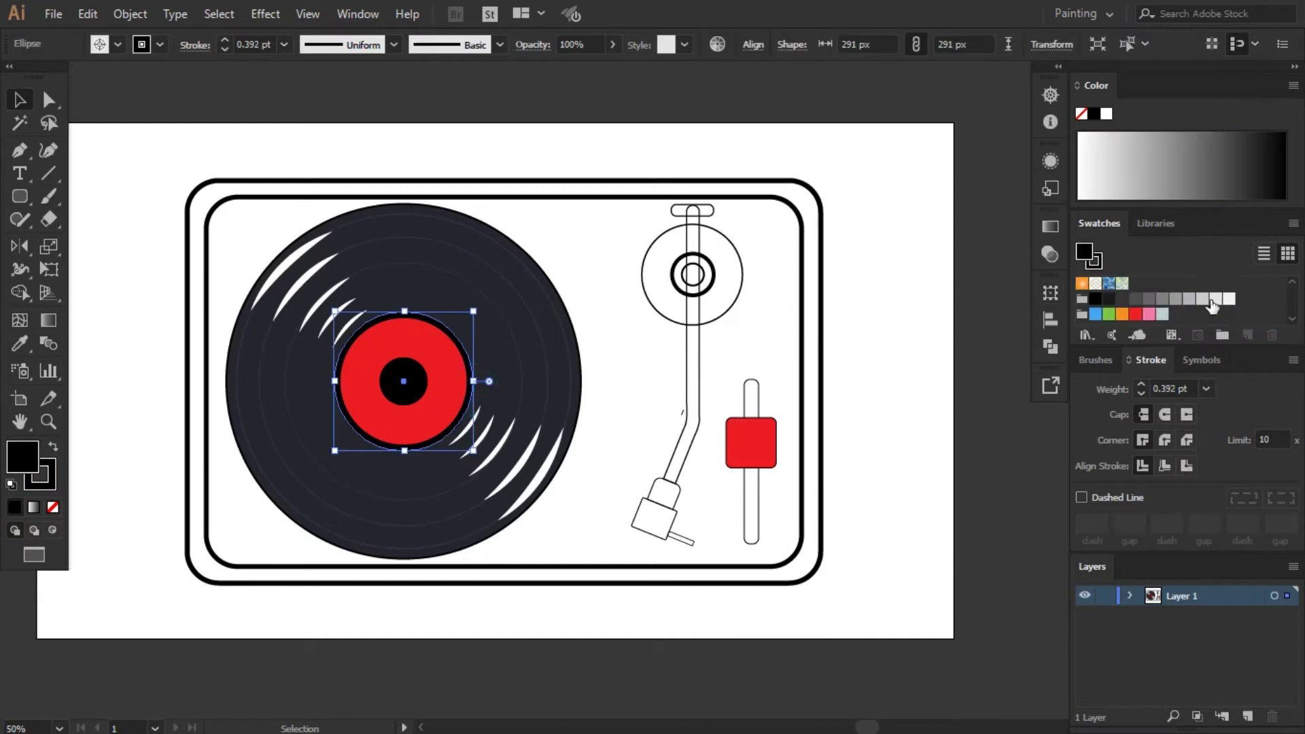
left_click(874, 431)
Fill the slider rail black.
scroll(585, 374, "down", 1)
left_click(751, 489)
left_click(1122, 282)
left_click(751, 420)
left_click(833, 416)
Fill the tonearm and the cap at its top dark.
left_click(705, 197)
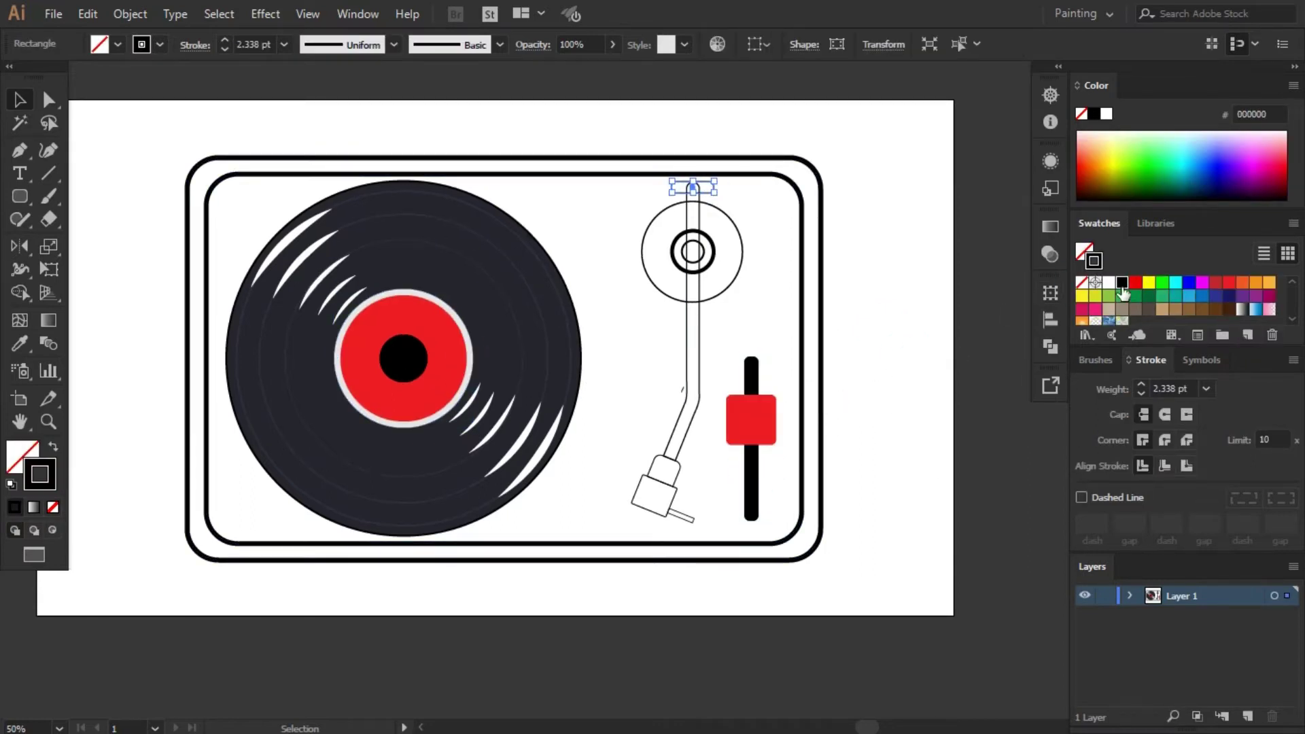
left_click(1097, 299)
left_click(698, 320)
left_click(1096, 299)
left_click(744, 319)
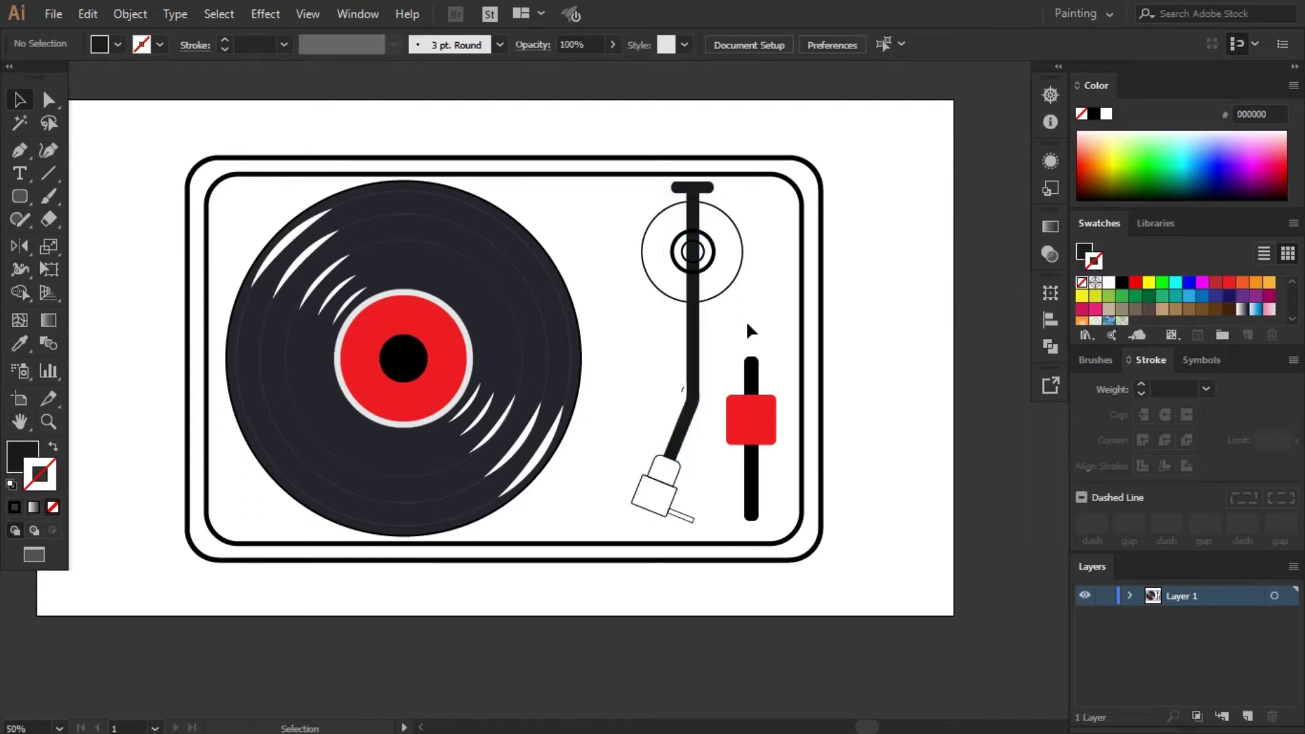
Colour the pivot: black small ring, red centre ring, light grey outline-free outer circle.
left_click(693, 251)
left_click(1084, 253)
left_click(1121, 282)
right_click(826, 274)
left_click(849, 285)
left_click(713, 267)
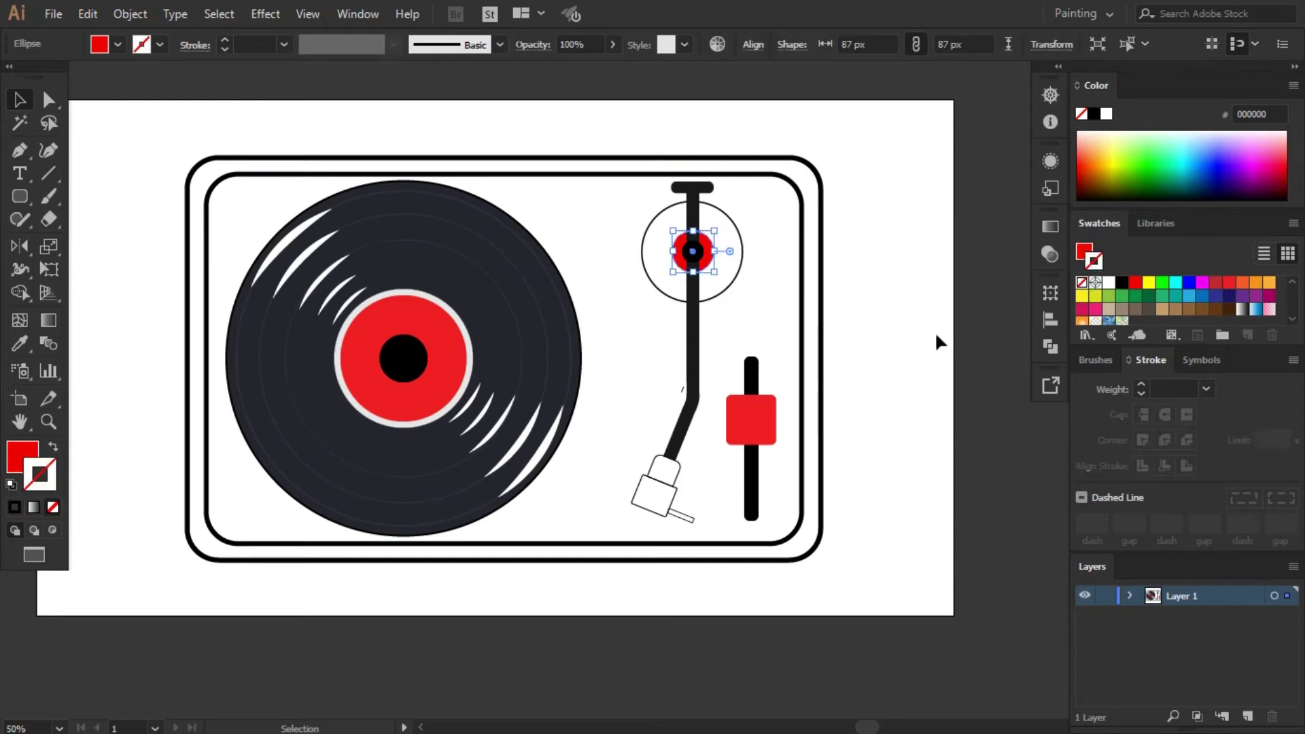
left_click(742, 279)
left_click(1090, 261)
left_click(1217, 299)
left_click(850, 327)
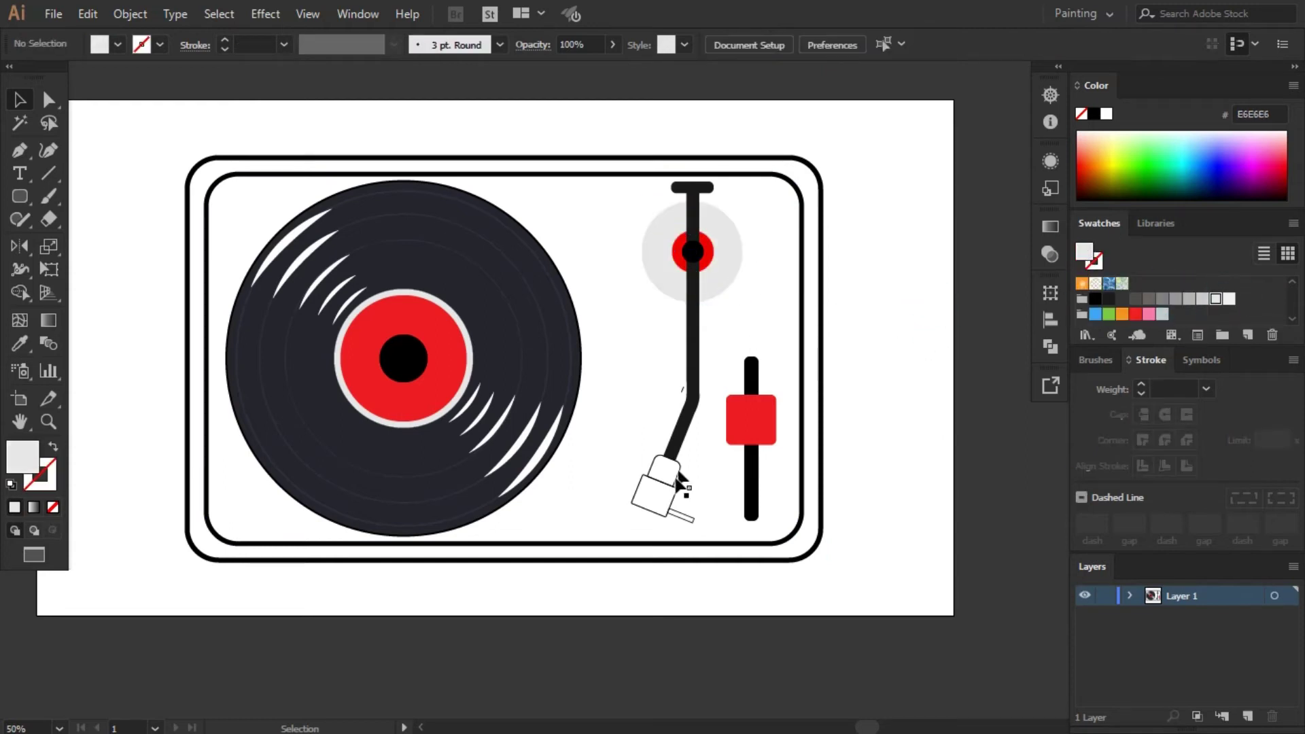
Fill the headshell squares grey and light grey, and the needle white.
left_click(662, 469)
left_click(1190, 299)
left_click(655, 495)
left_click(1229, 299)
left_click(681, 514)
scroll(1125, 299, "up", 2)
left_click(1109, 282)
Fill the inner body yellow-orange and the outer frame dark green.
left_click(883, 258)
left_click(285, 194)
left_click(1268, 282)
left_click(933, 345)
Fill the outer frame dark green 006837 and enlarge the grey tonearm disc.
left_click(812, 345)
left_click(1149, 296)
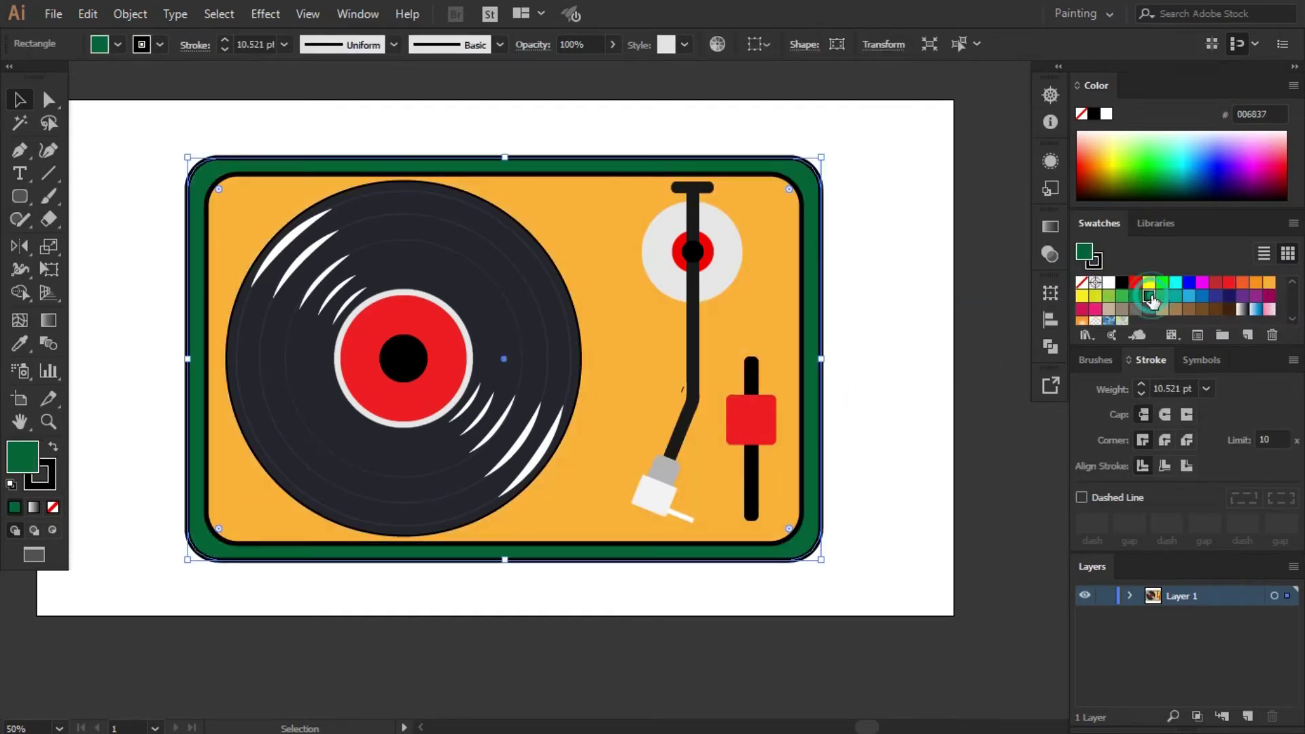
left_click(912, 328)
left_click(740, 292)
left_click_drag(741, 301, 750, 311)
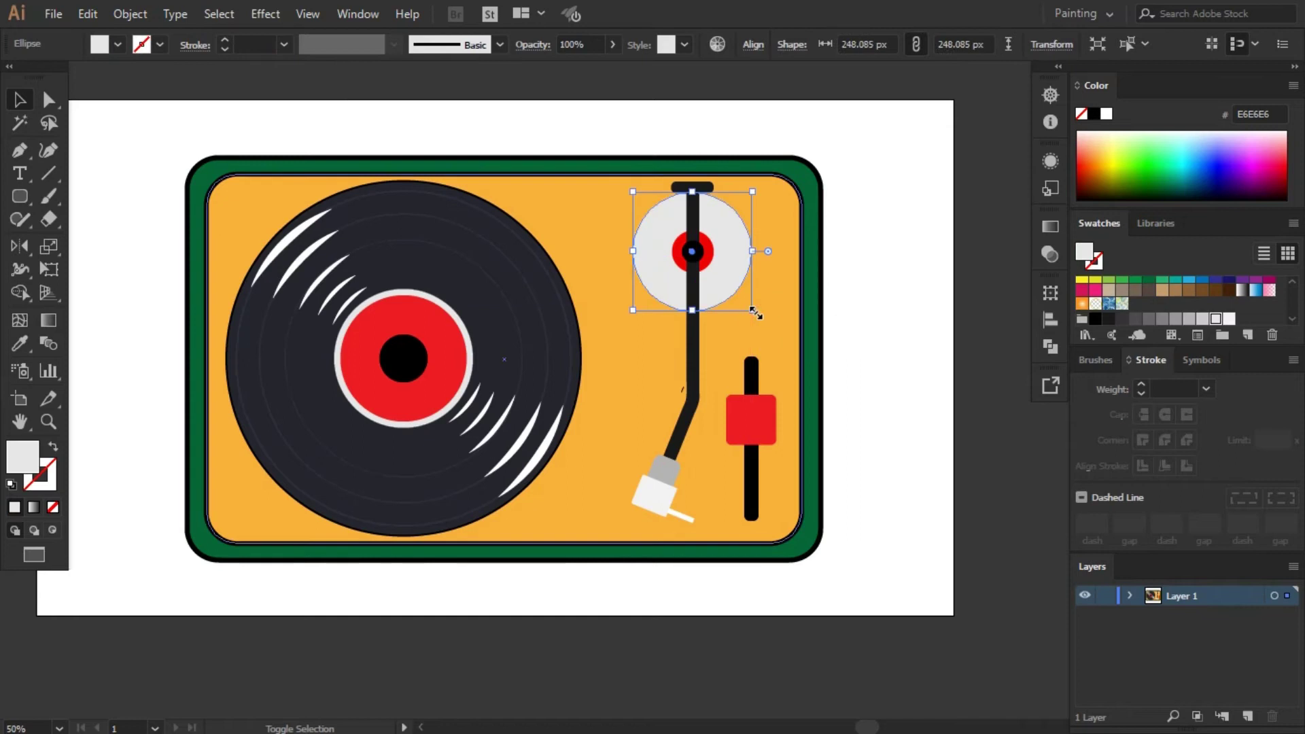
Set the inner body rectangle's fill to light yellow FBC63B via the Color Picker.
left_click(789, 319)
left_click(1266, 282)
double_click(22, 457)
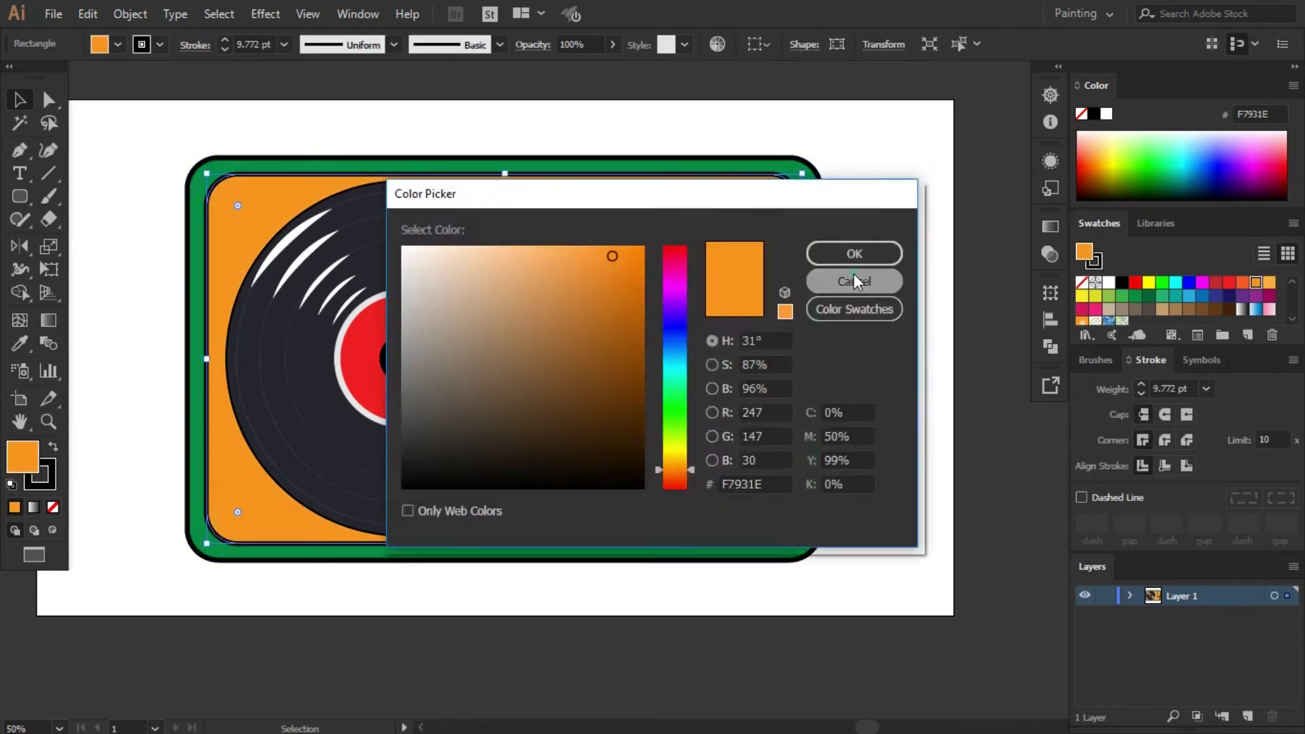
left_click(832, 265)
double_click(1268, 282)
left_click(646, 512)
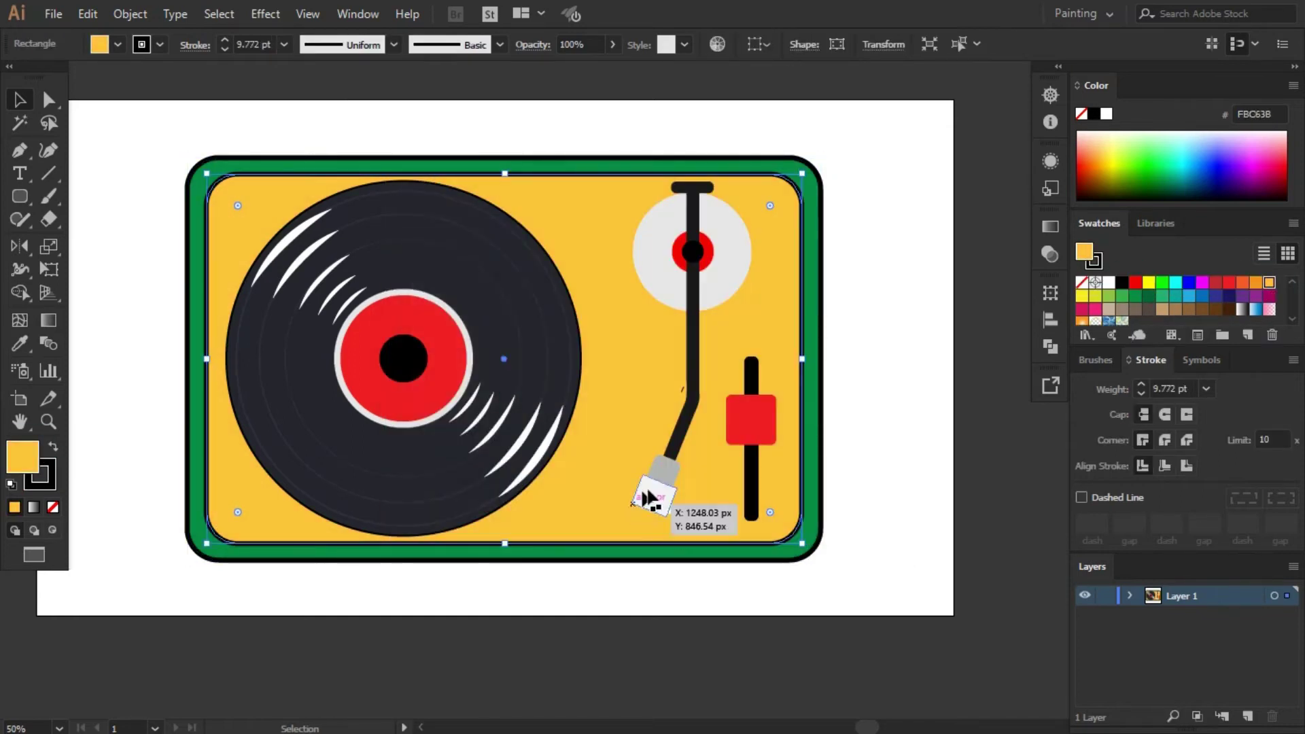
Give the body an 8 pt stroke, then reselect the yellow body rectangle.
left_click(1206, 388)
left_click(1223, 165)
left_click(850, 585)
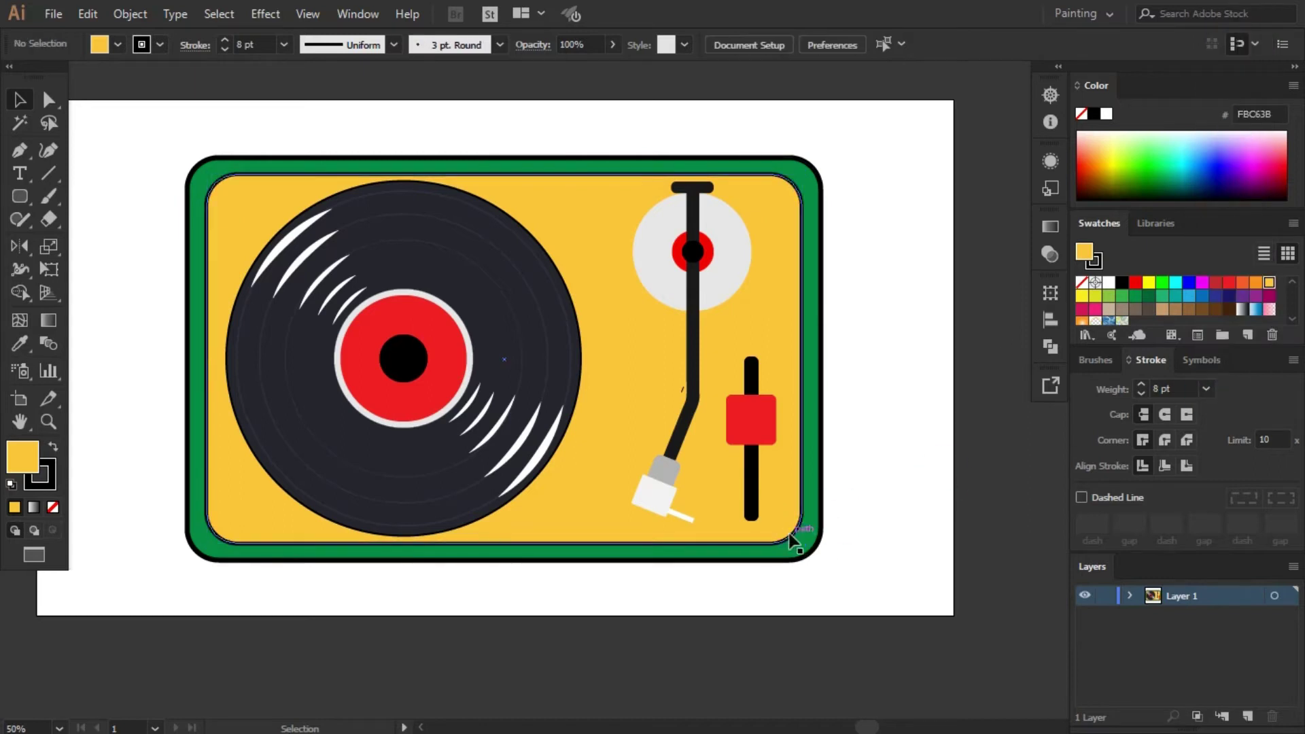
left_click(793, 534)
key("ctrl+minus")
left_click_drag(782, 457, 1066, 510)
Make a shading band inside the body: paste it in back, offset, Minus Front.
key("ctrl+minus")
key("slash")
left_click(88, 14)
left_click(150, 170)
left_click_drag(979, 538, 972, 549)
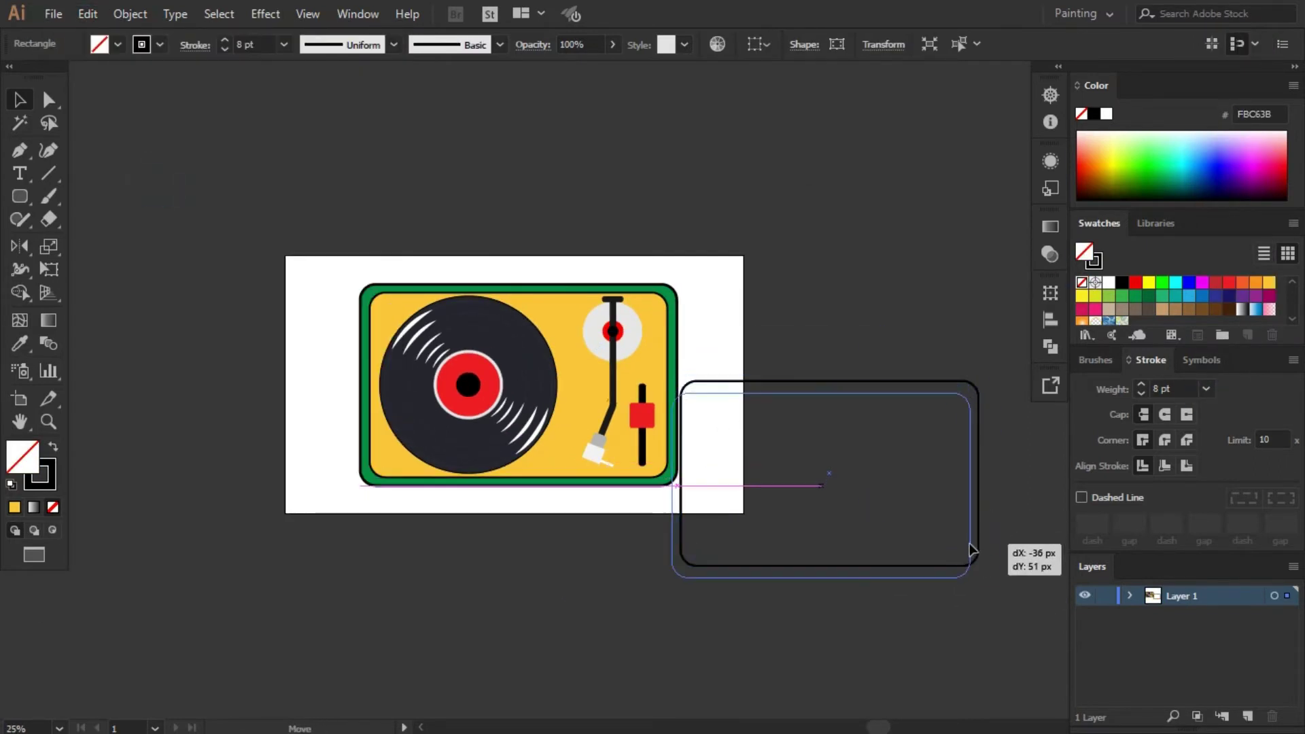
key("shift+ctrl+F9")
left_click(901, 394)
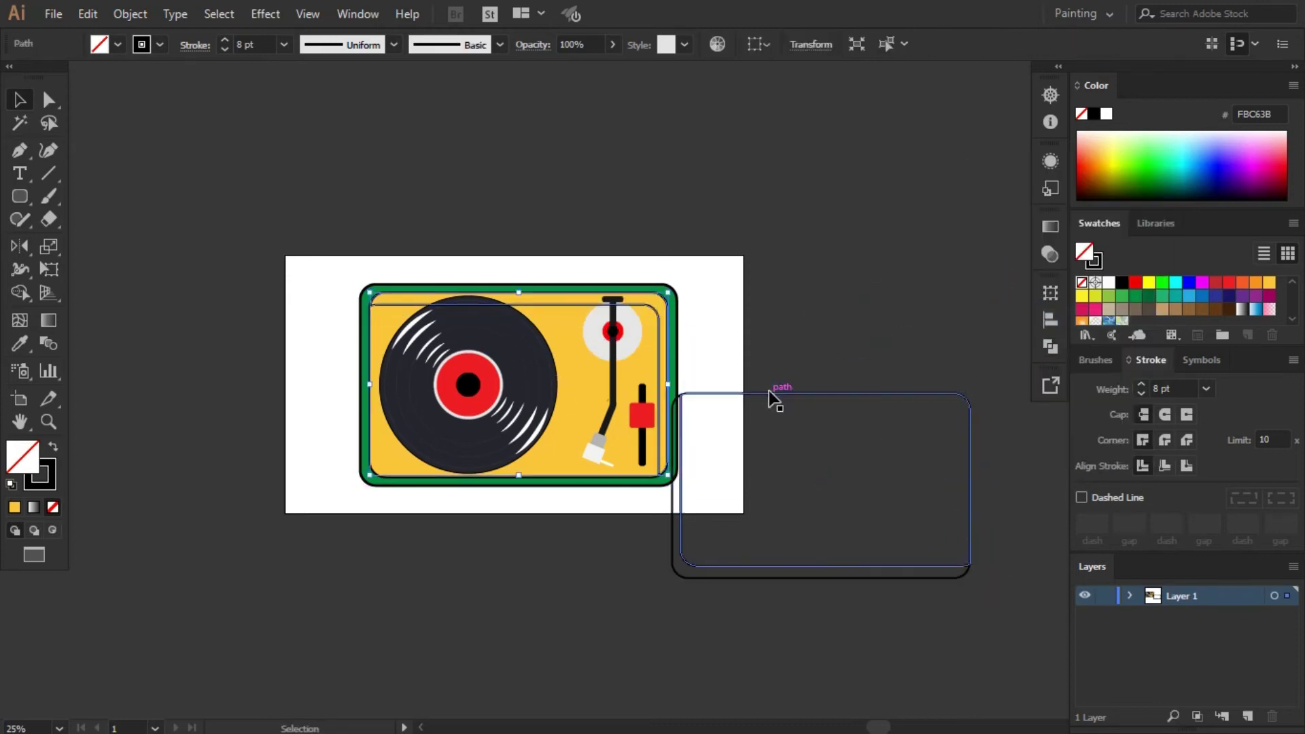
left_click_drag(807, 408, 371, 326)
Send the shading band behind the tonearm and slider and colour it orange F9AA0D.
key("ctrl+plus")
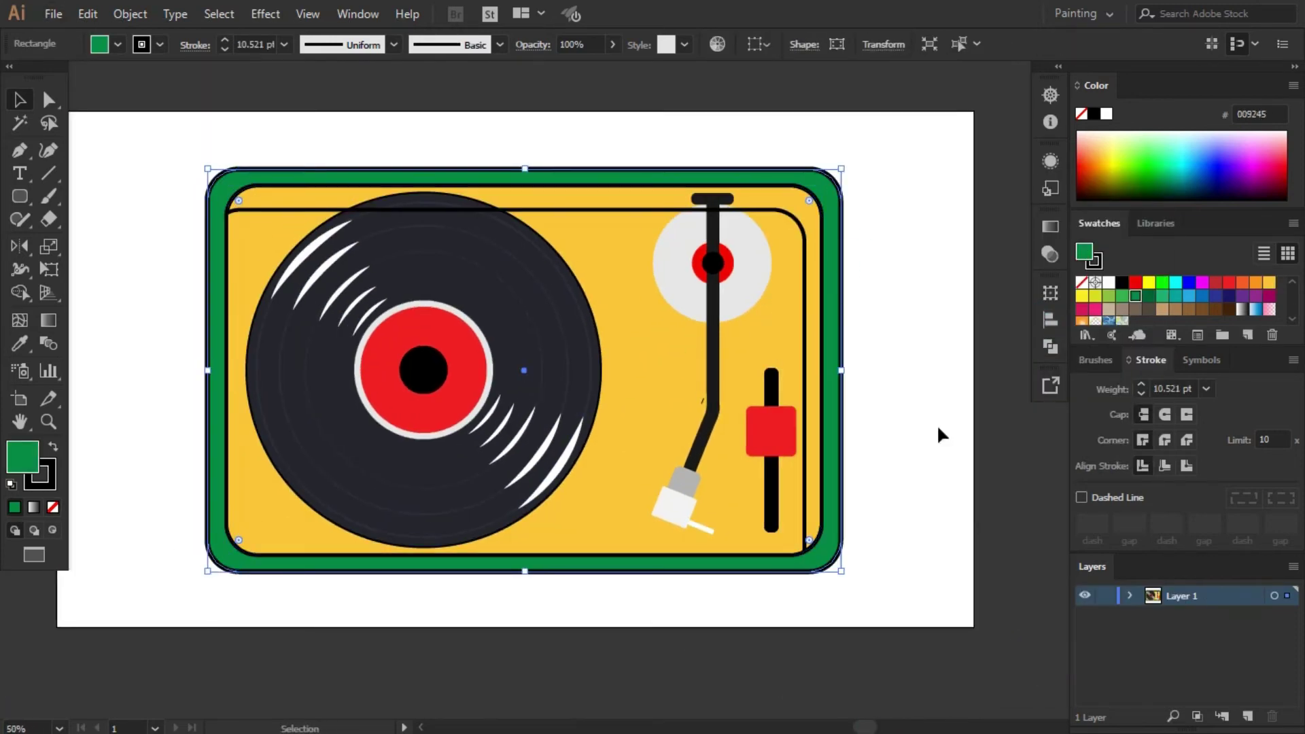
right_click(605, 207)
left_click(895, 570)
left_click(958, 495)
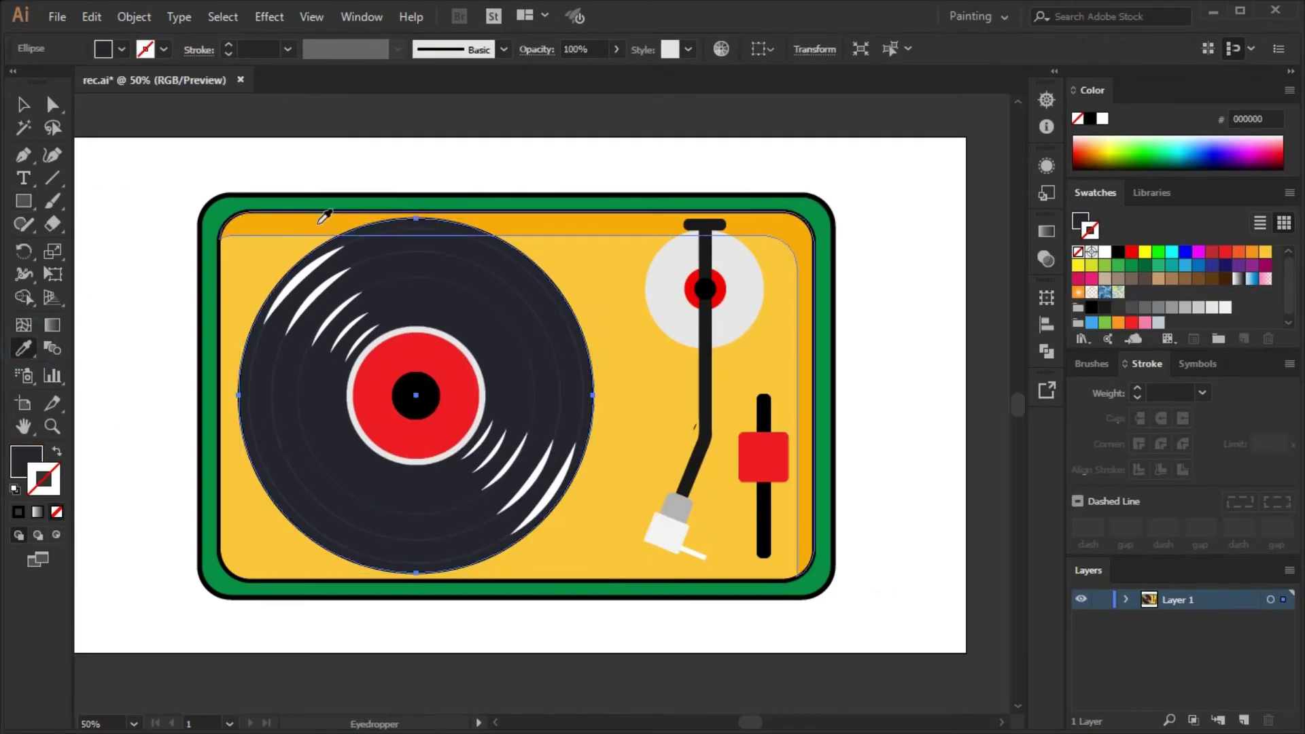
left_click(521, 297)
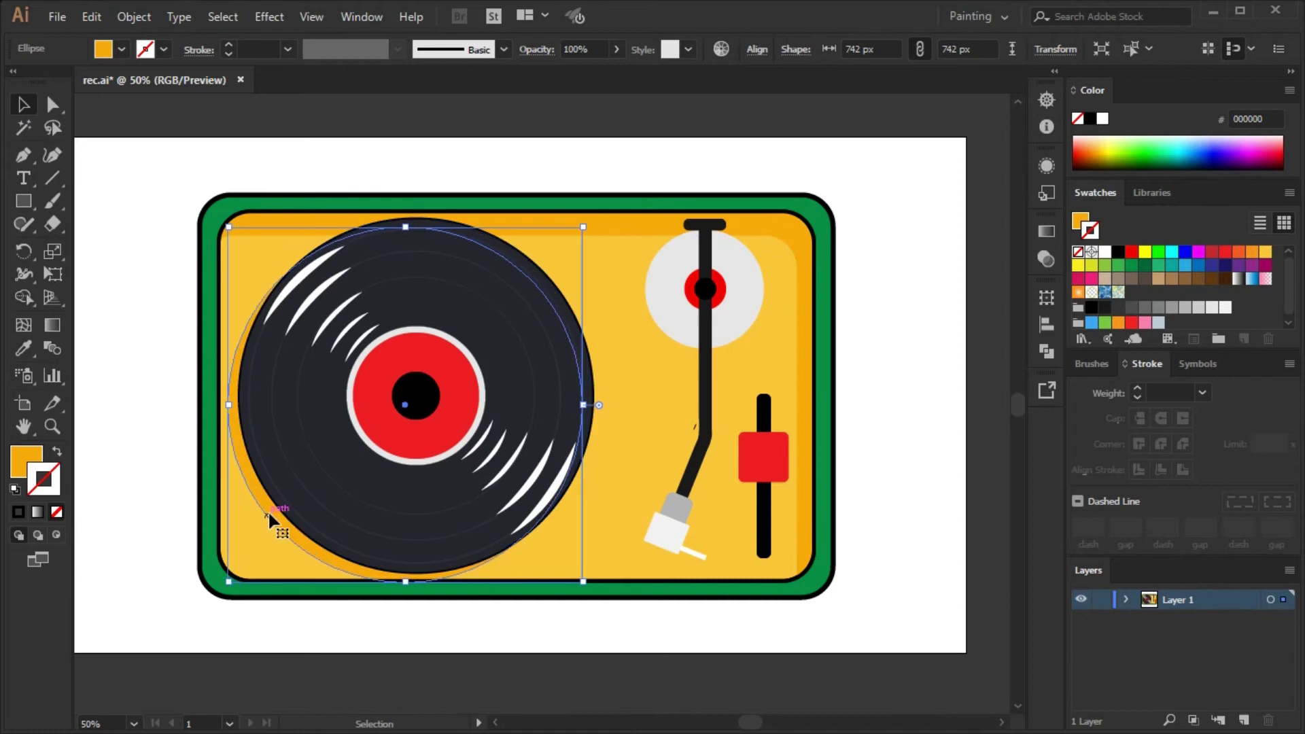
Paste an orange copy of the tonearm parts behind them as an offset shadow.
left_click(310, 605)
left_click(741, 312)
left_click(687, 503, "shift")
left_click(91, 16)
left_click(113, 108)
key("ctrl+b")
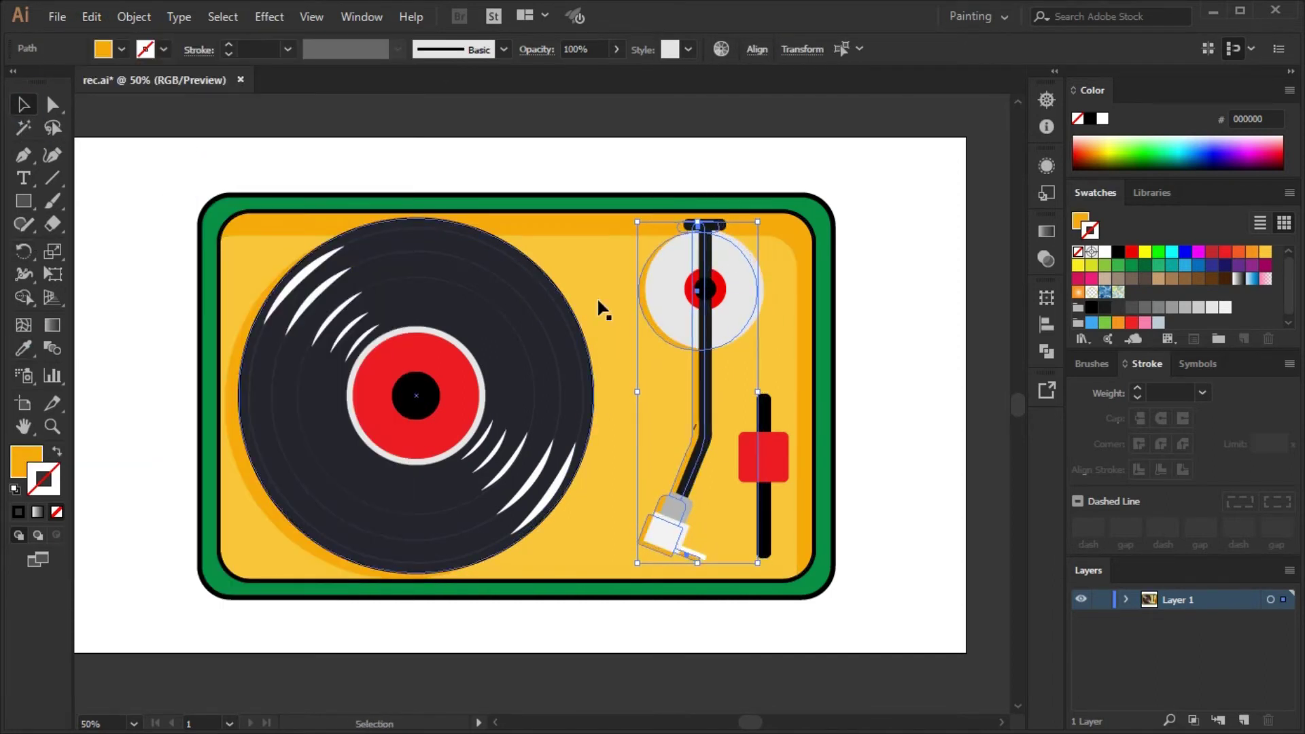
Paste a shadow copy behind the slider.
left_click(91, 17)
left_click(93, 297)
left_click(910, 516)
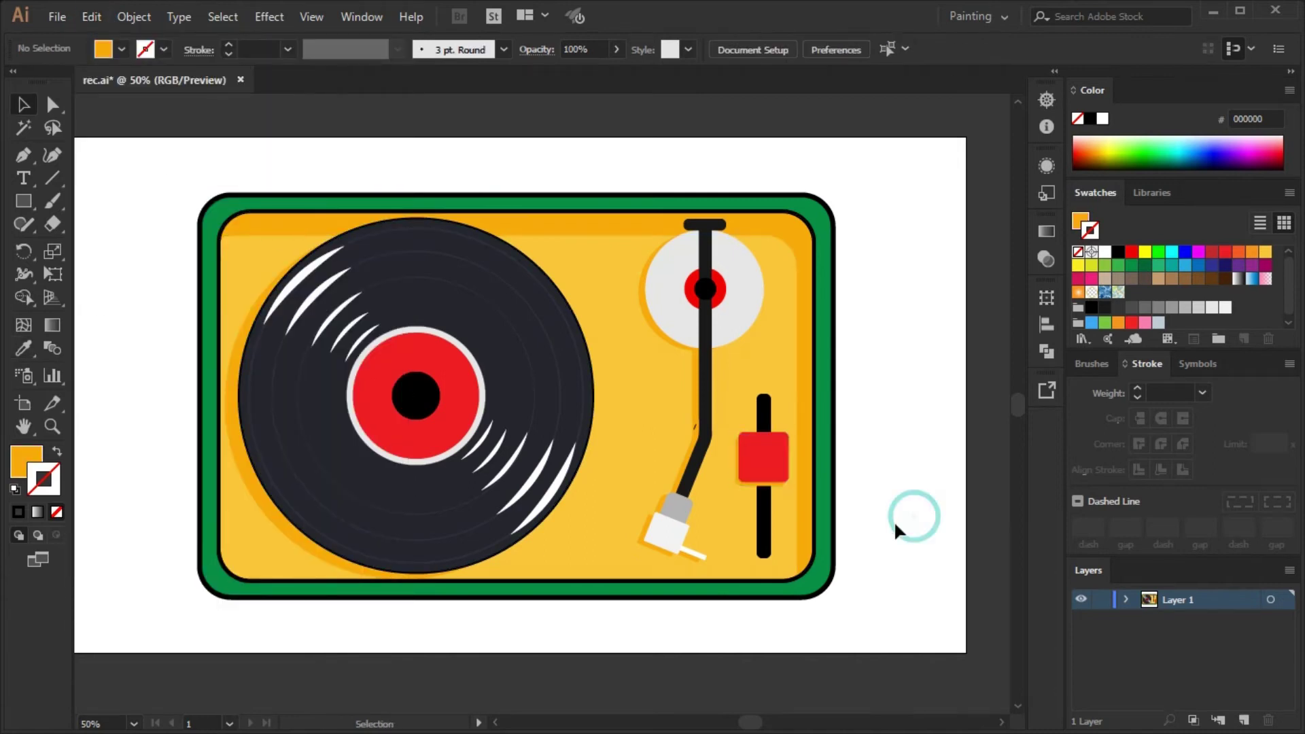
left_click(763, 476)
key("ctrl+shift+a")
Draw a small yellow rounded tab with a thick black outline above the frame and duplicate it.
left_click(122, 228)
left_click_drag(253, 178, 304, 196)
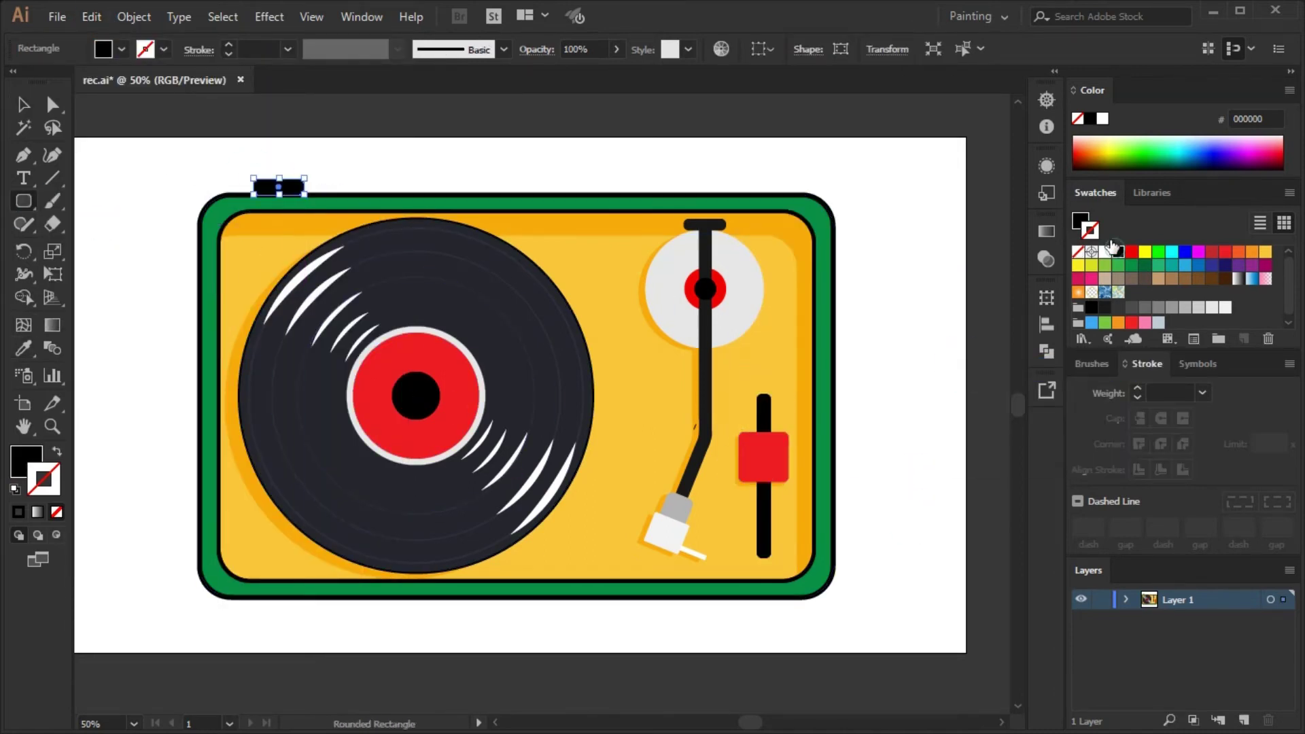
left_click(23, 349)
left_click(297, 225)
key("ctrl+shift+a")
key("v")
left_click_drag(354, 181, 354, 181)
Draw three vertical ridge lines inside the first tab.
scroll(266, 190, "up", 2)
left_click(262, 182)
left_click(262, 200, "shift")
left_click_drag(263, 191, 283, 192)
key("ctrl+d")
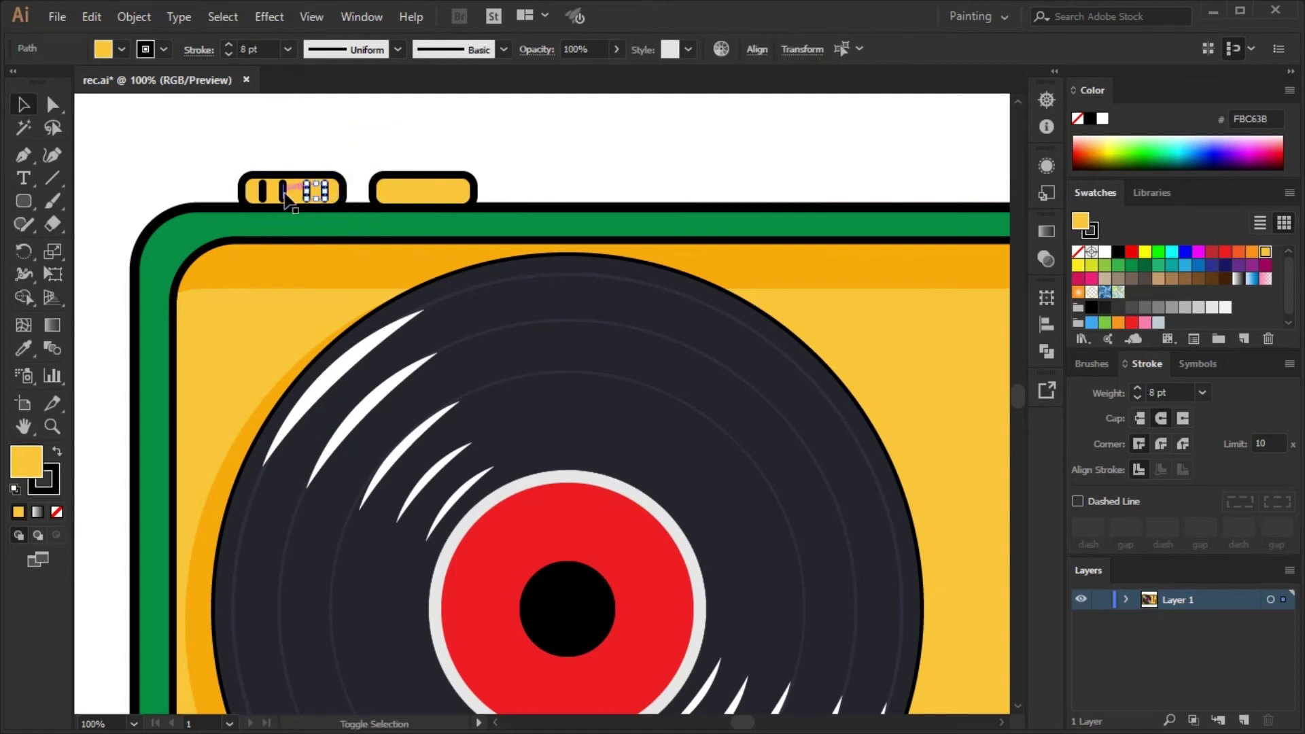
Copy the three ridge lines into the second tab.
scroll(433, 196, "down", 2)
left_click_drag(432, 196, 356, 193)
key("ctrl+shift+a")
scroll(356, 193, "up", 2)
left_click_drag(493, 192, 492, 192)
key("ctrl+shift+a")
Start a highlight curve at the frame's top-right corner.
scroll(635, 205, "down", 3)
scroll(646, 332, "up", 1)
left_click_drag(819, 232, 870, 258)
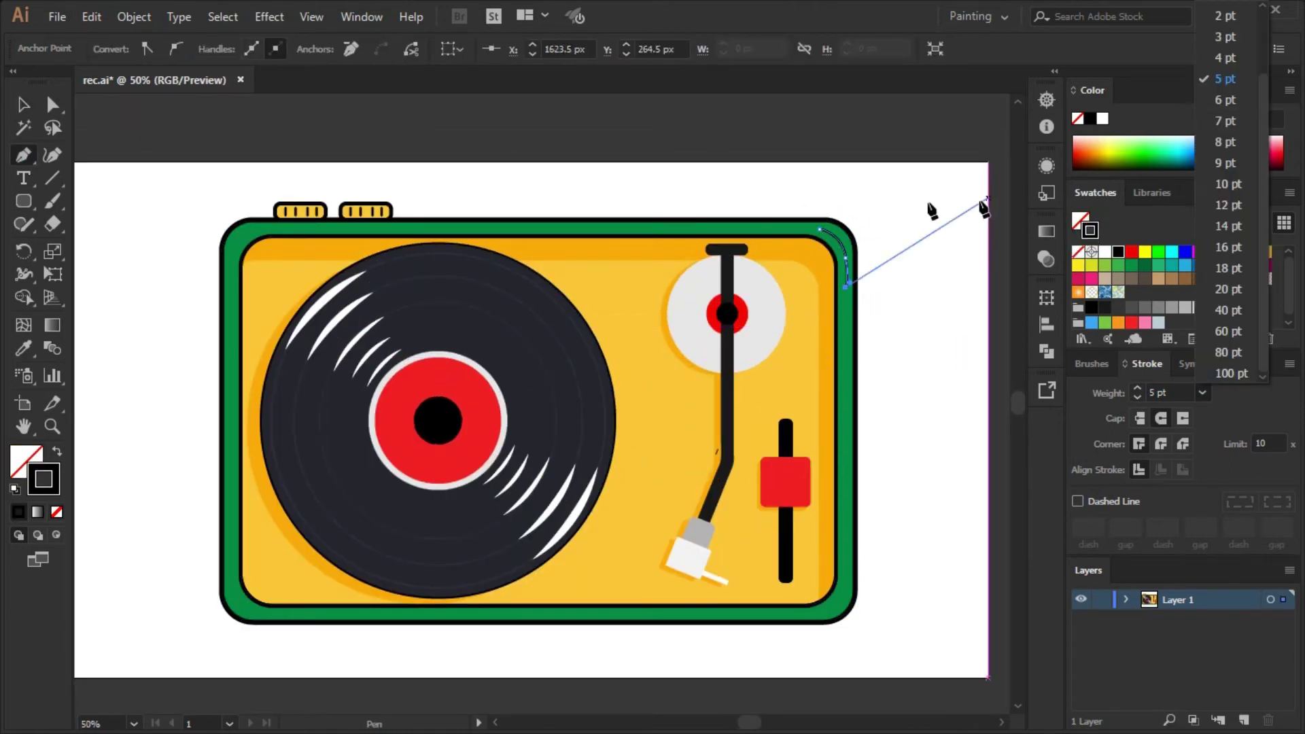
Taper the top-right white highlight and add a curved tapered highlight around the bottom-right corner.
scroll(932, 204, "up", 3)
key("shift+w")
left_click_drag(788, 200, 855, 262)
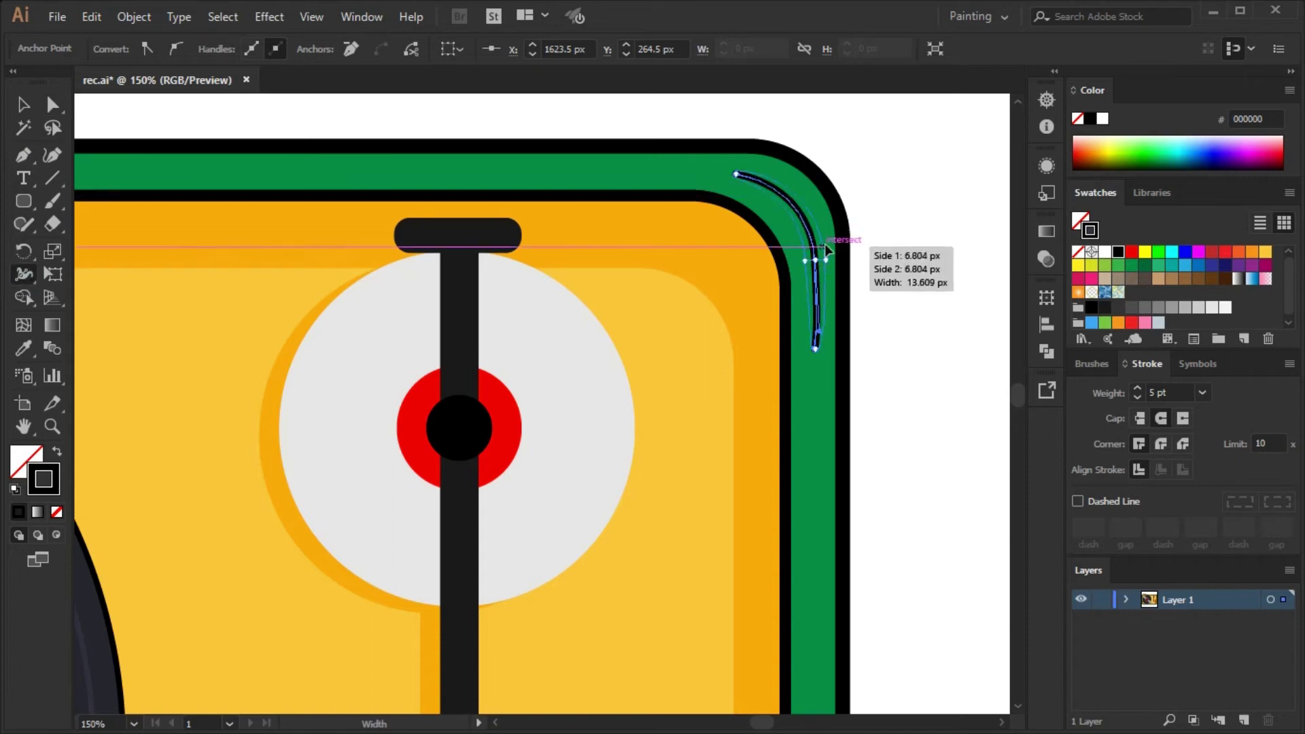
key("p")
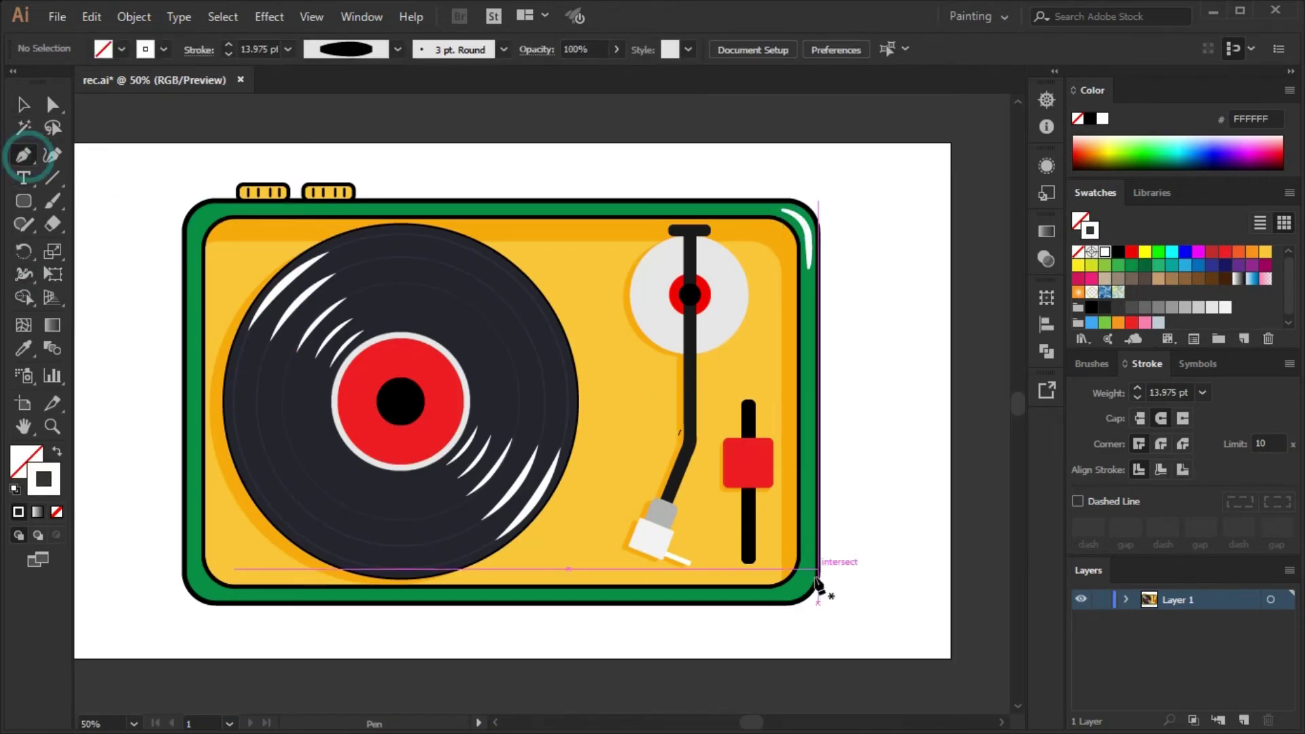
scroll(809, 516, "up", 1)
left_click(810, 566)
left_click_drag(762, 620, 703, 625)
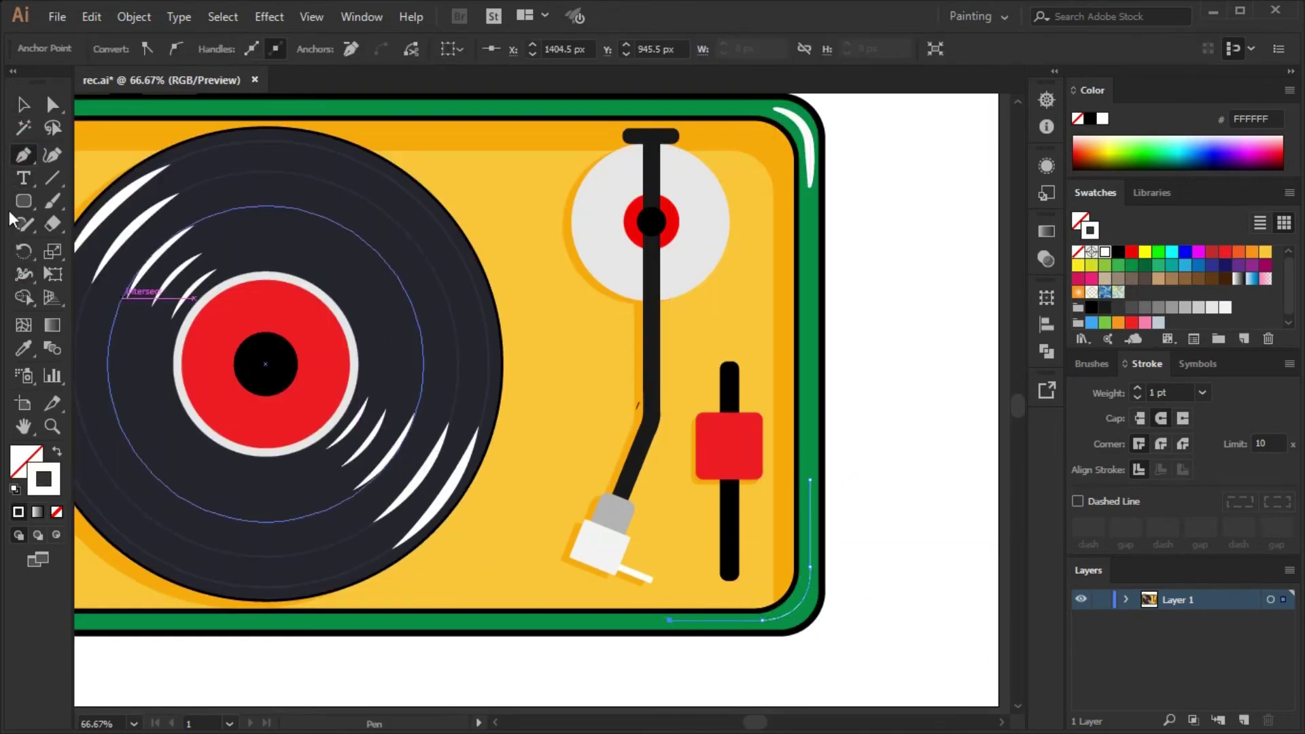
scroll(933, 676, "up", 1)
left_click_drag(763, 574, 775, 564)
Draw a small white dot on the green border, then copy it to the top-right border and enlarge it.
scroll(772, 365, "up", 1)
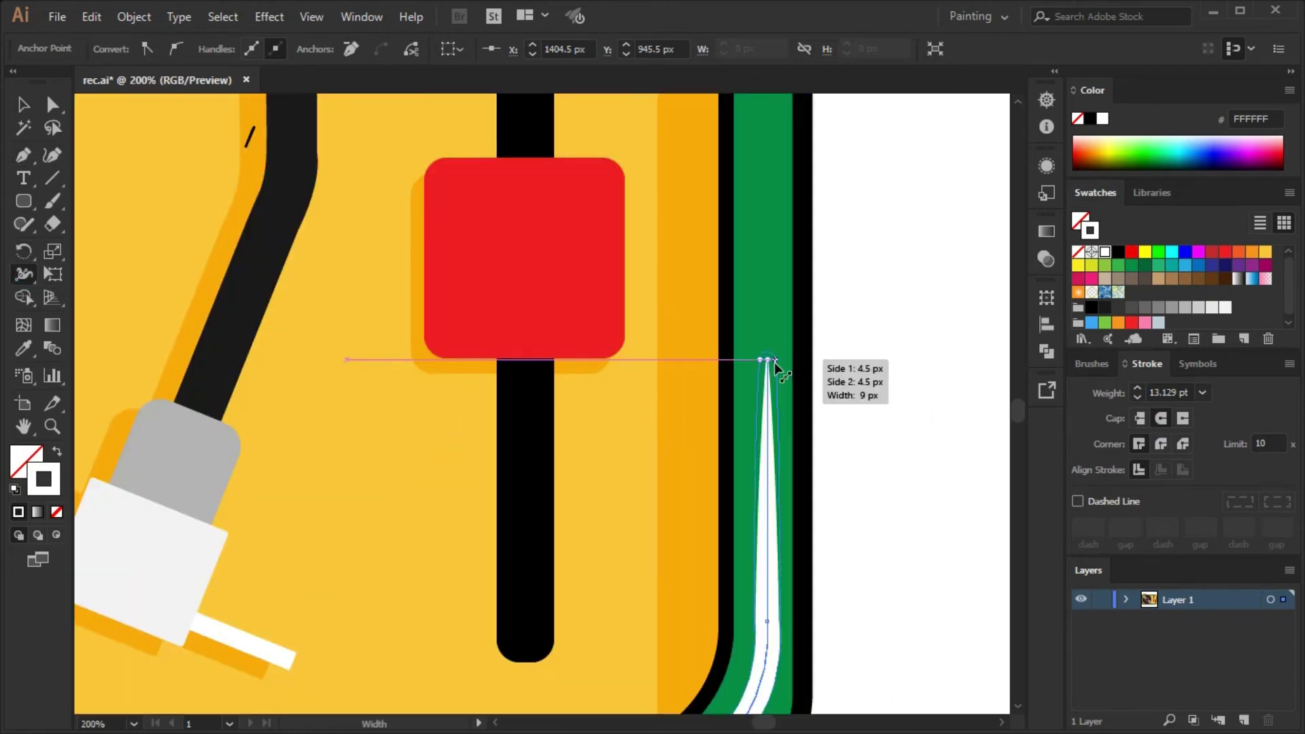
scroll(535, 483, "up", 1)
scroll(534, 486, "up", 1)
scroll(531, 488, "down", 1)
scroll(531, 488, "right", 3)
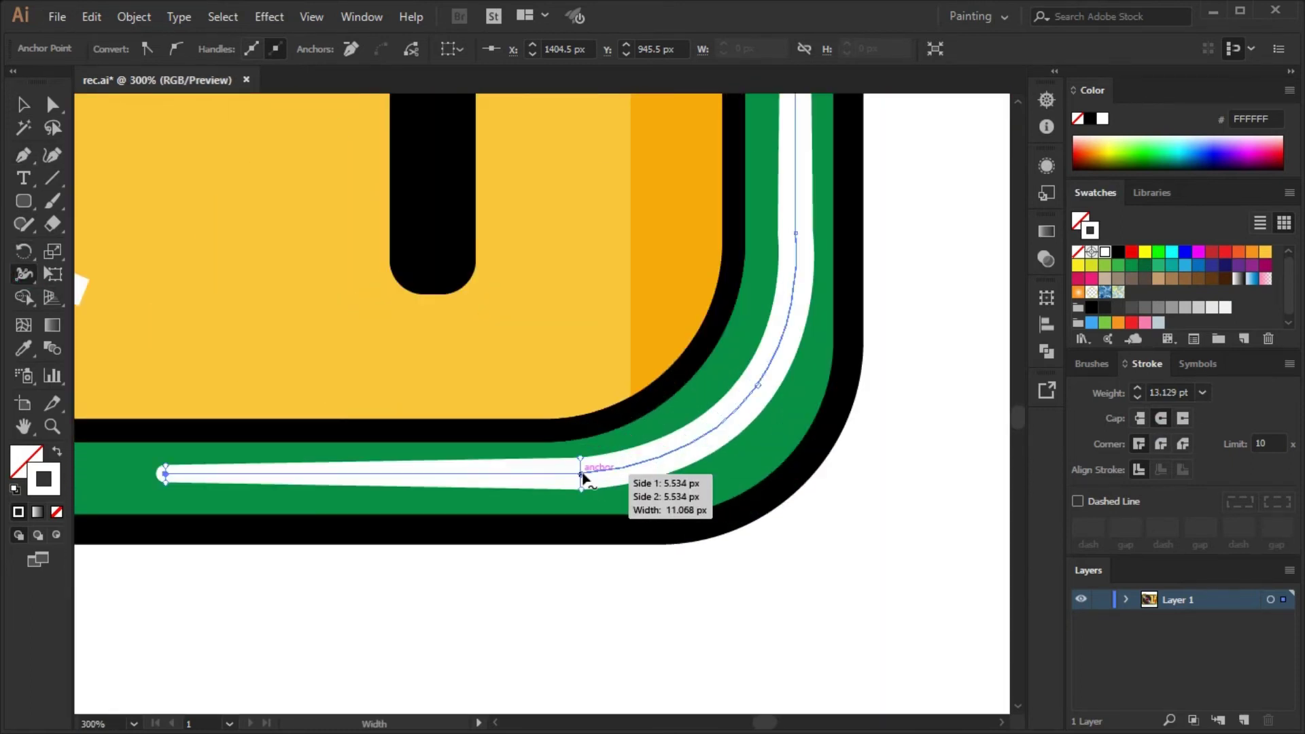
scroll(592, 481, "up", 1)
scroll(747, 459, "down", 3)
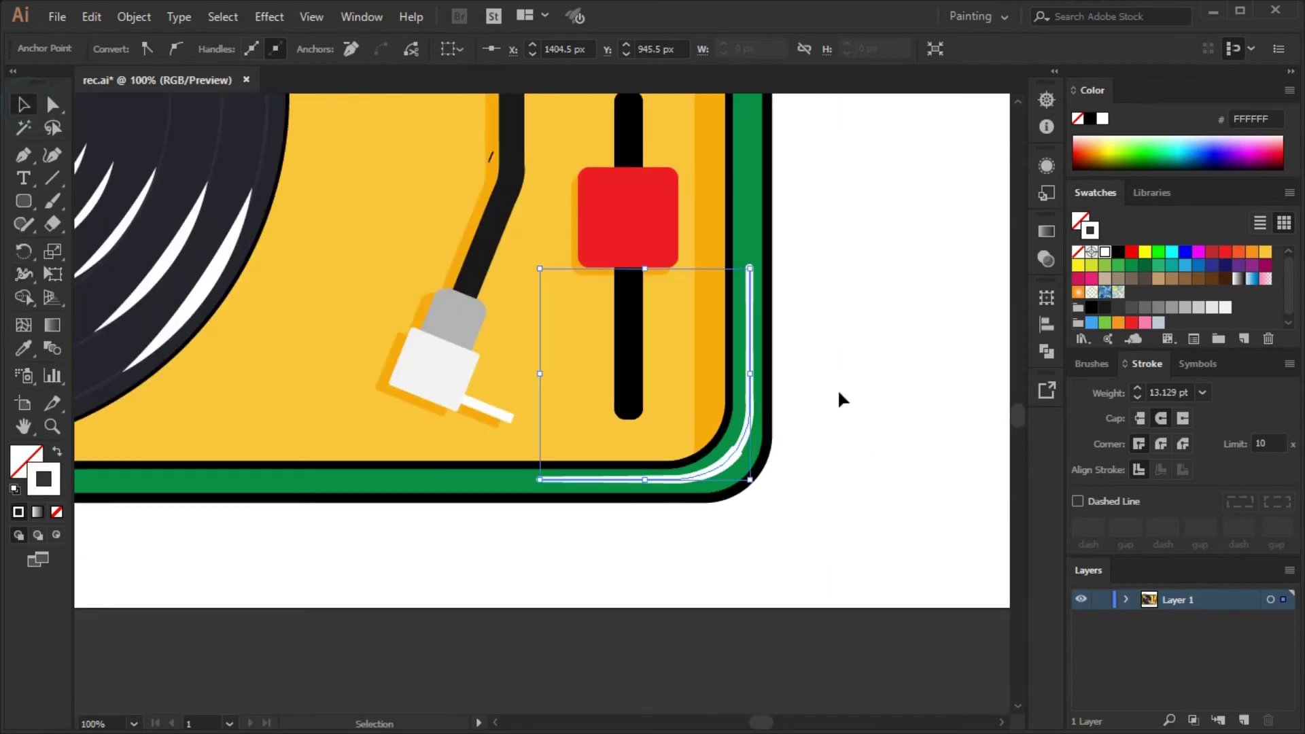
scroll(833, 439, "down", 1)
scroll(762, 414, "down", 1)
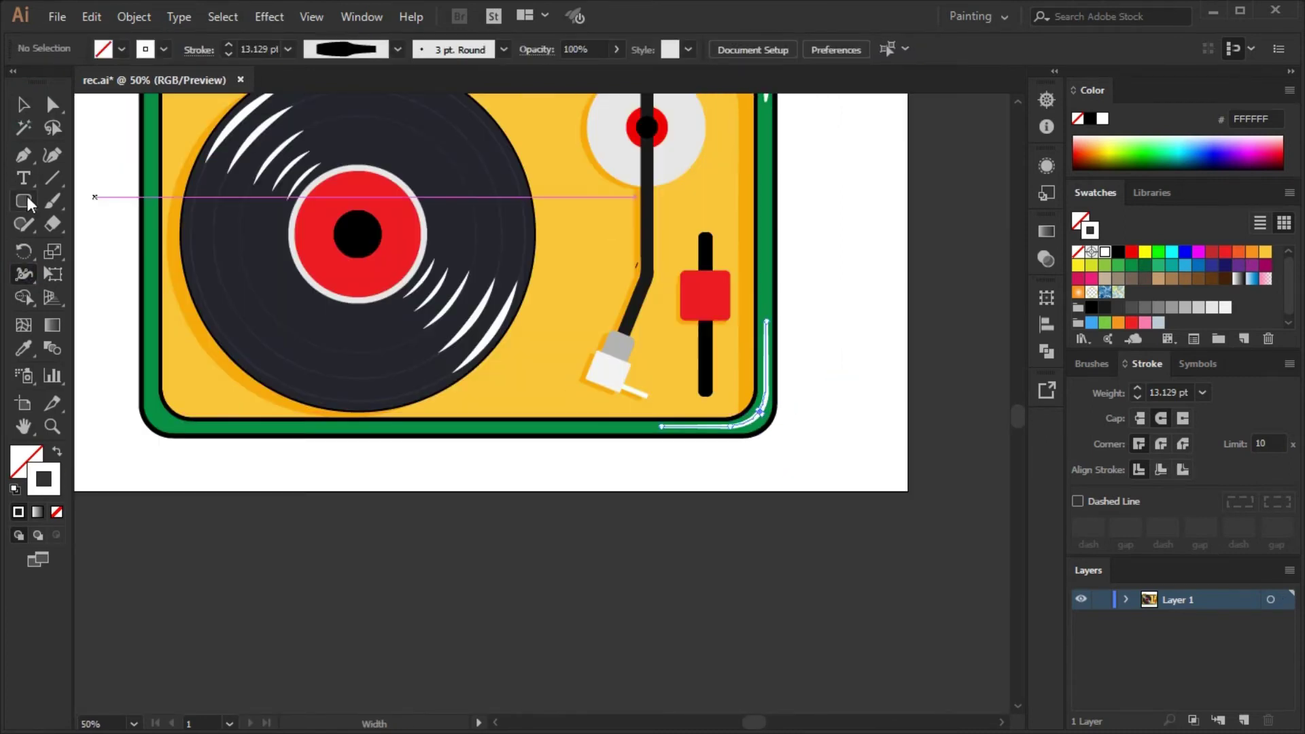
scroll(649, 405, "up", 2)
key("l")
left_click_drag(661, 410, 667, 428)
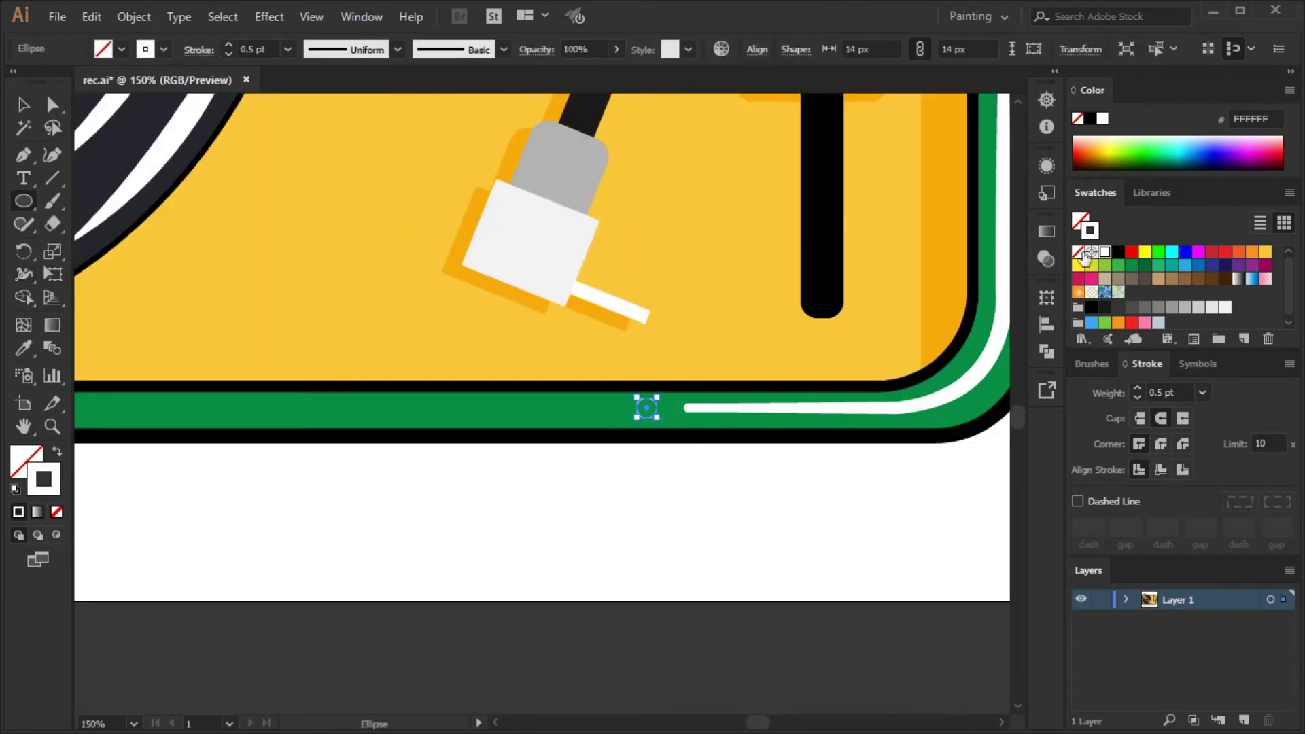
key("shift+x")
key("v")
scroll(646, 408, "down", 2)
scroll(752, 312, "up", 4)
left_click_drag(618, 541, 727, 166)
scroll(710, 238, "up", 2)
scroll(717, 242, "down", 1)
scroll(706, 235, "up", 1)
left_click_drag(707, 235, 691, 183)
scroll(766, 312, "down", 4)
scroll(697, 407, "up", 1)
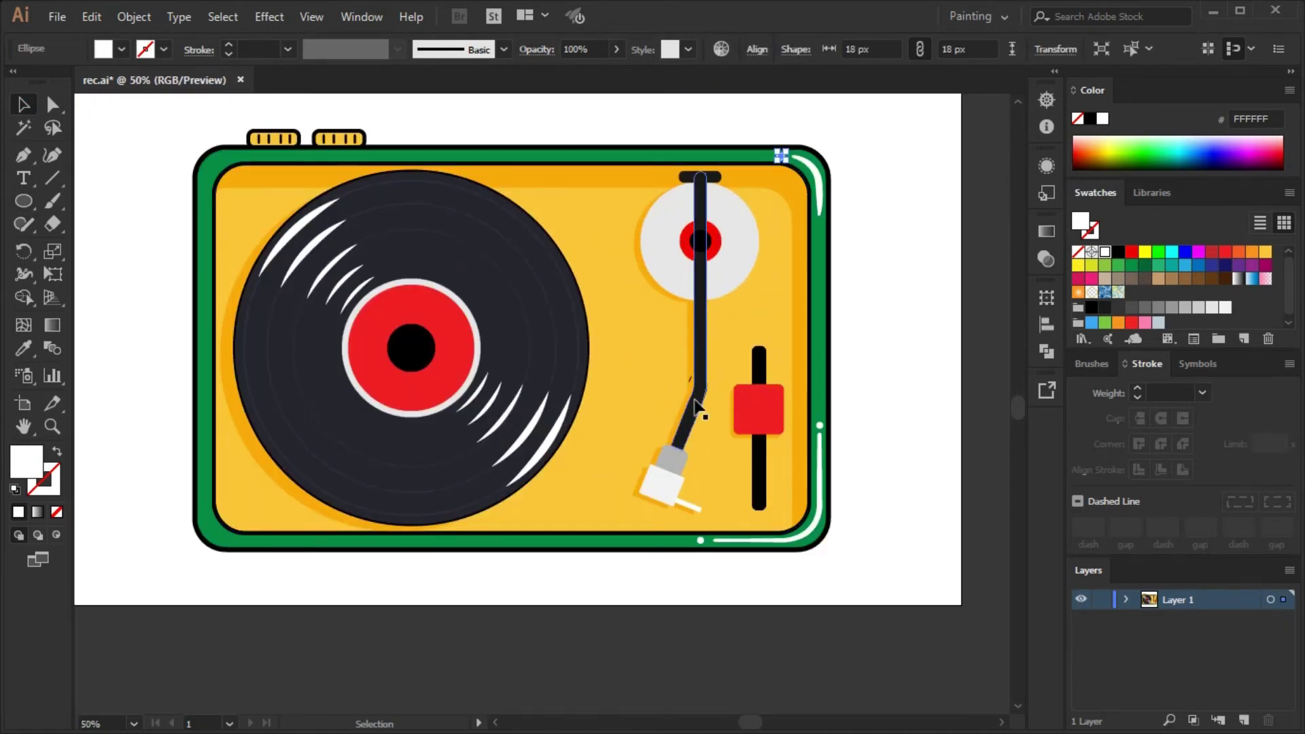
Add a curved, width-varied white stroke highlight on the grey pivot disc.
left_click_drag(734, 268, 736, 277)
key("shift+x")
left_click(1202, 392)
scroll(730, 284, "up", 3)
key("shift+w")
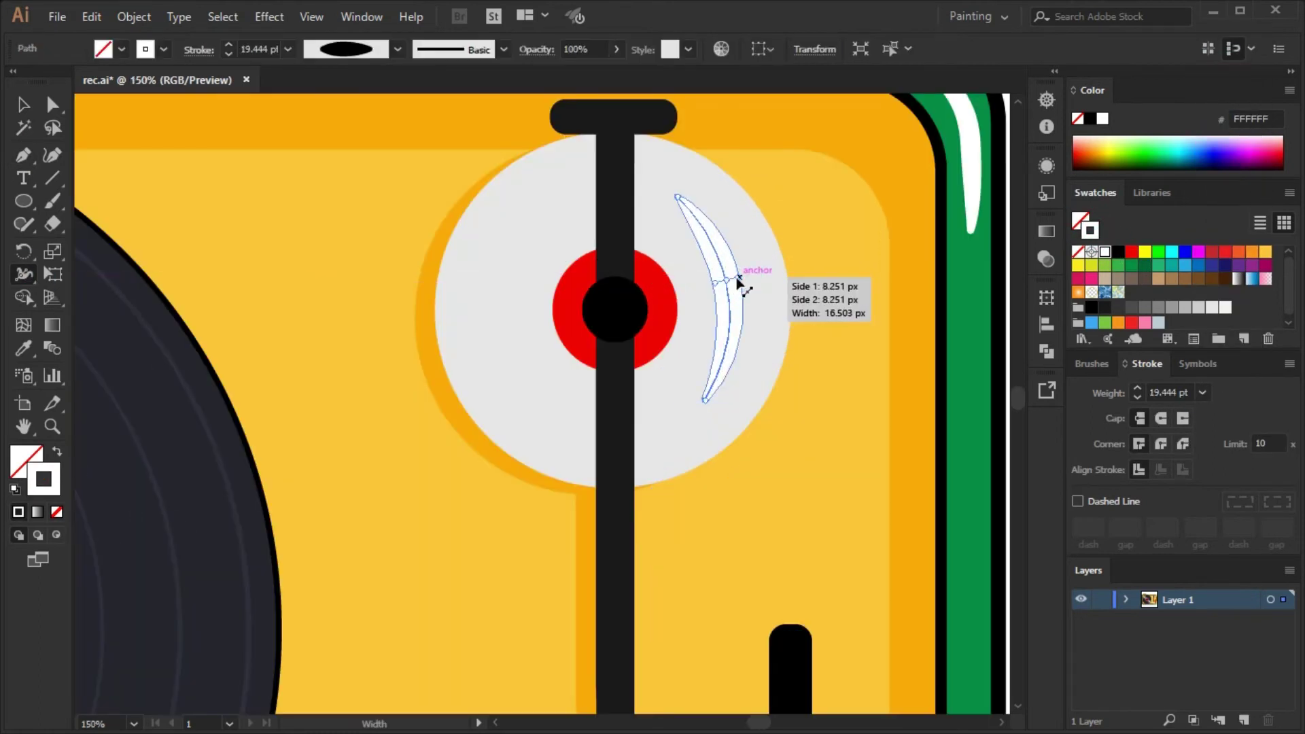
scroll(736, 277, "down", 3)
key("ctrl+shift+a")
Add a tapered white highlight at the frame's top-left corner.
key("v")
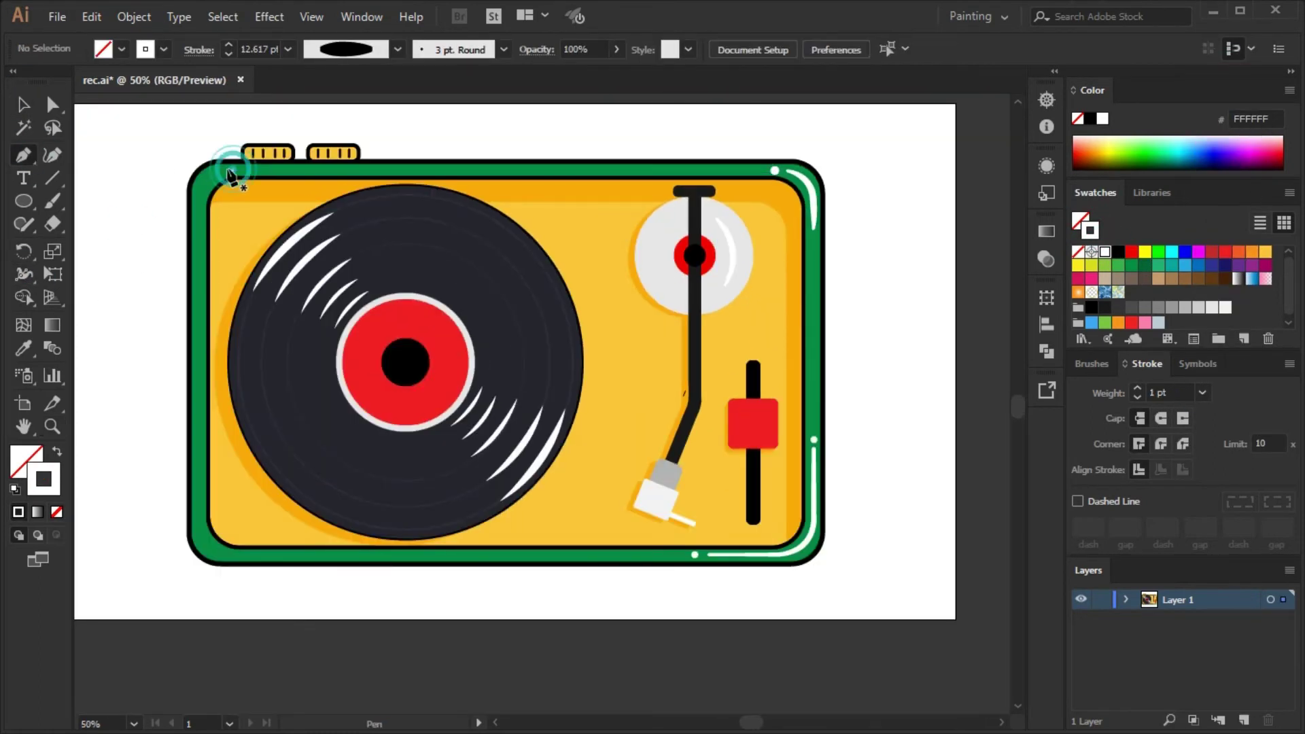
left_click(1202, 392)
key("shift+w")
scroll(247, 204, "up", 3)
left_click_drag(302, 124, 302, 129)
left_click_drag(195, 215, 198, 216)
left_click_drag(302, 125, 304, 130)
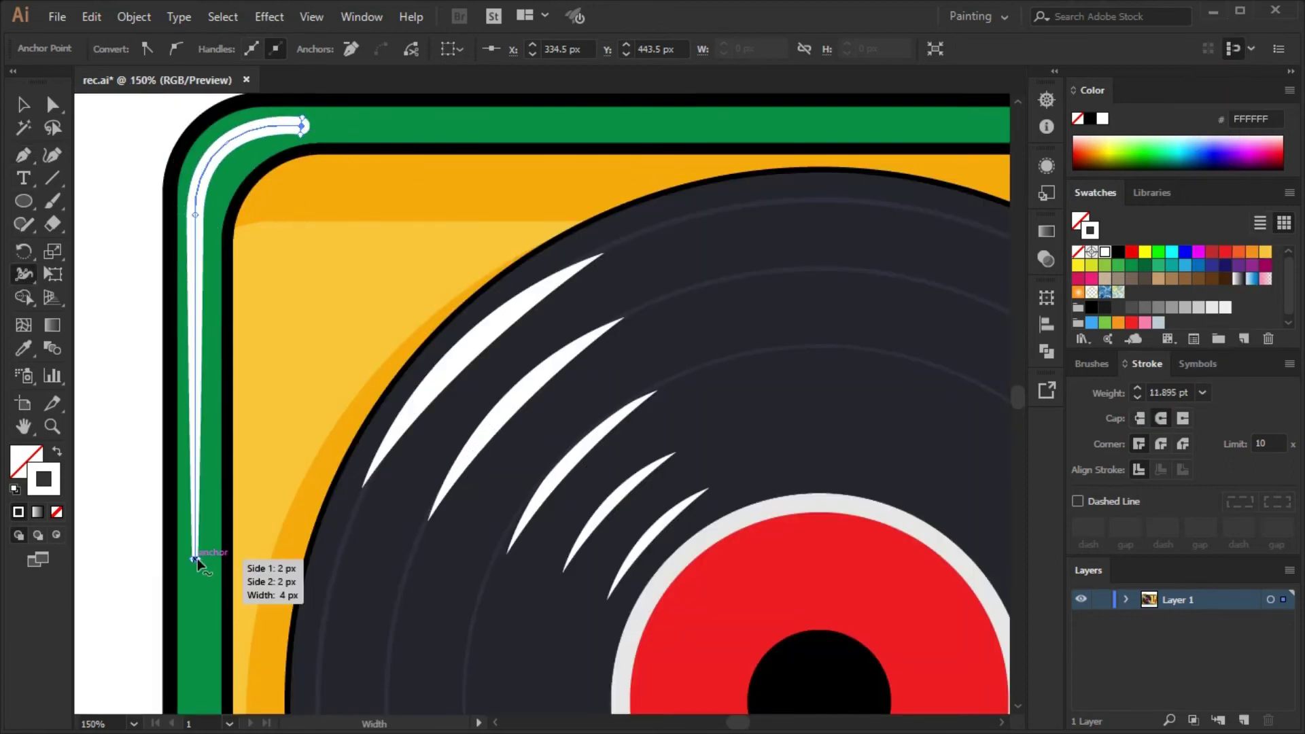
scroll(195, 558, "up", 3)
scroll(195, 559, "down", 5)
Draw a straight white highlight along the top border and a curved one around the bottom-left corner.
key("ctrl+shift+a")
key("p")
left_click(294, 324)
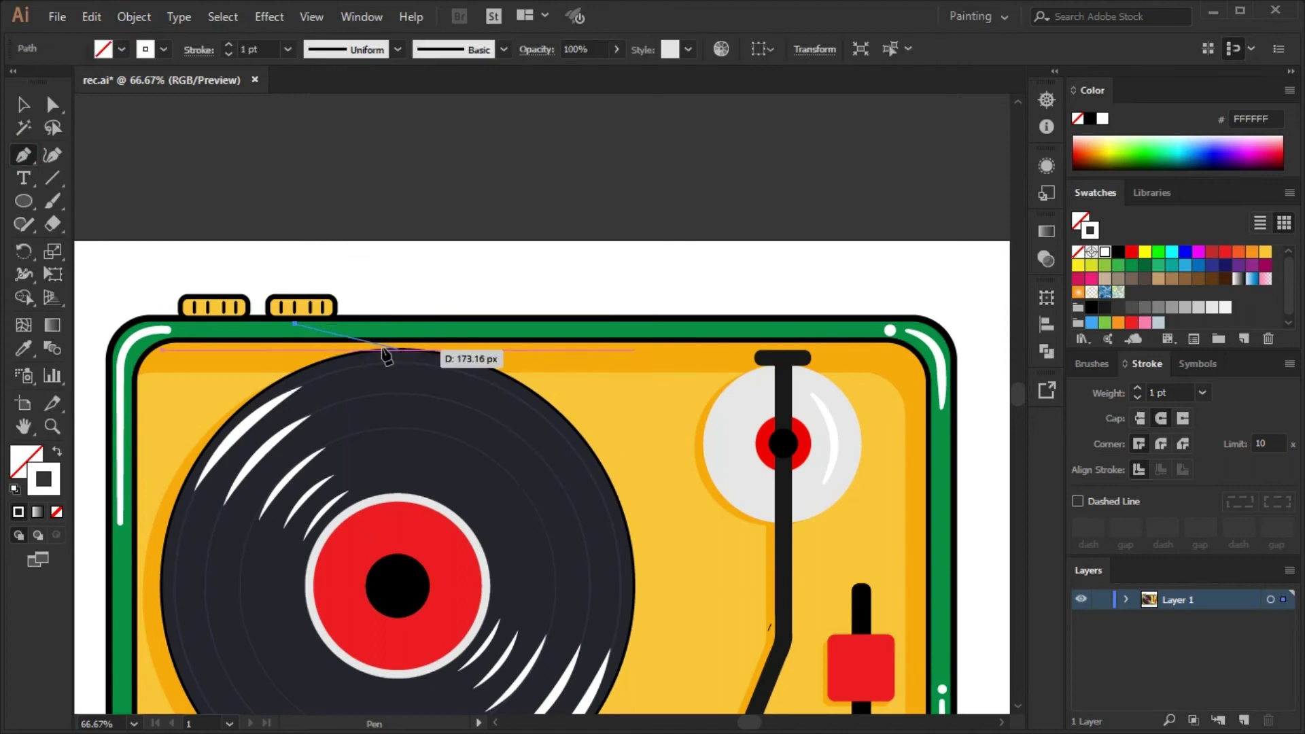
left_click(627, 329)
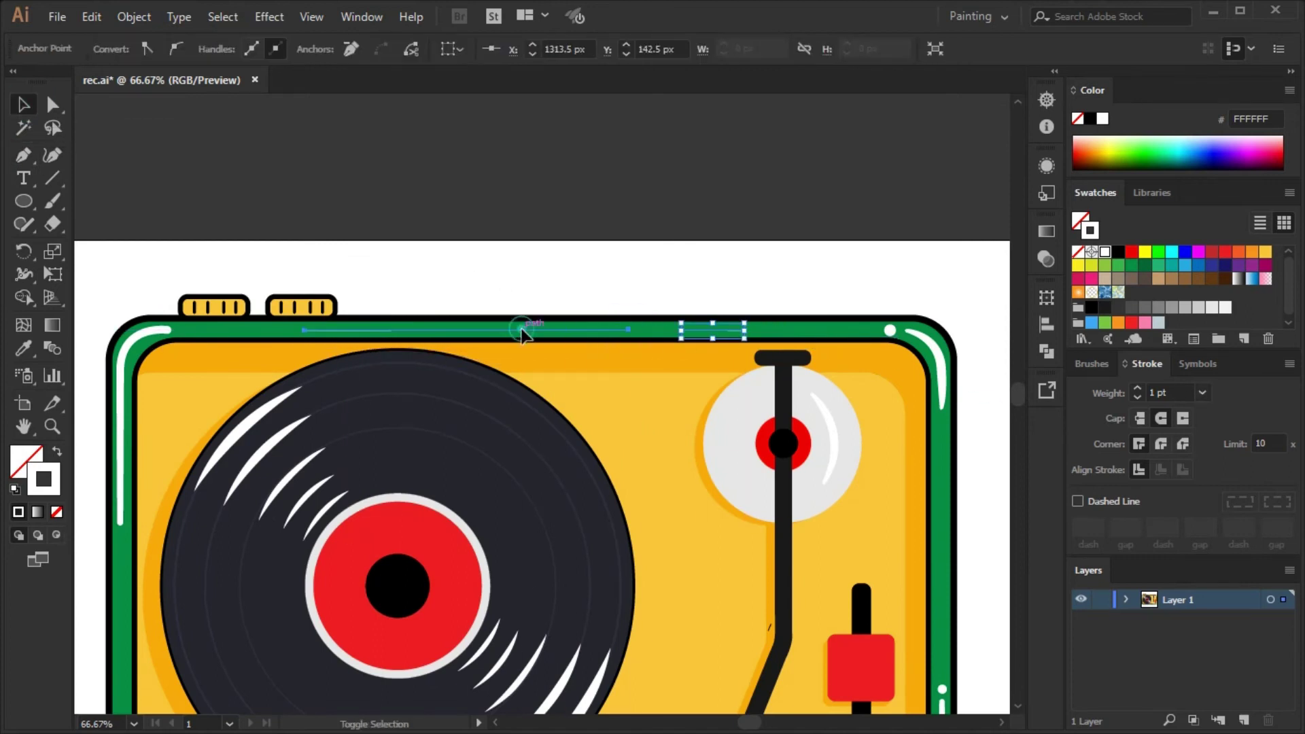
key("ctrl+shift+a")
key("ctrl+0")
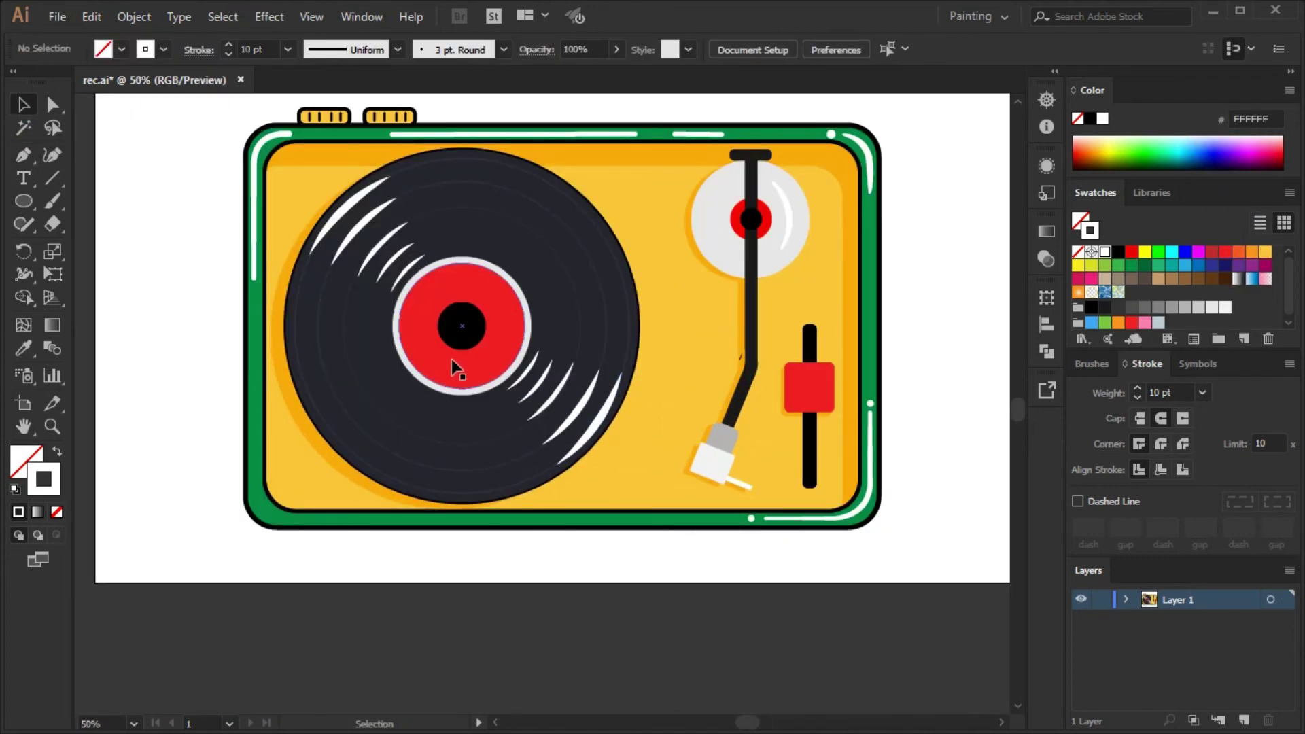
left_click(256, 484)
left_click_drag(287, 520, 325, 526)
Draw a grip line across the red slider and duplicate it lower down.
key("a")
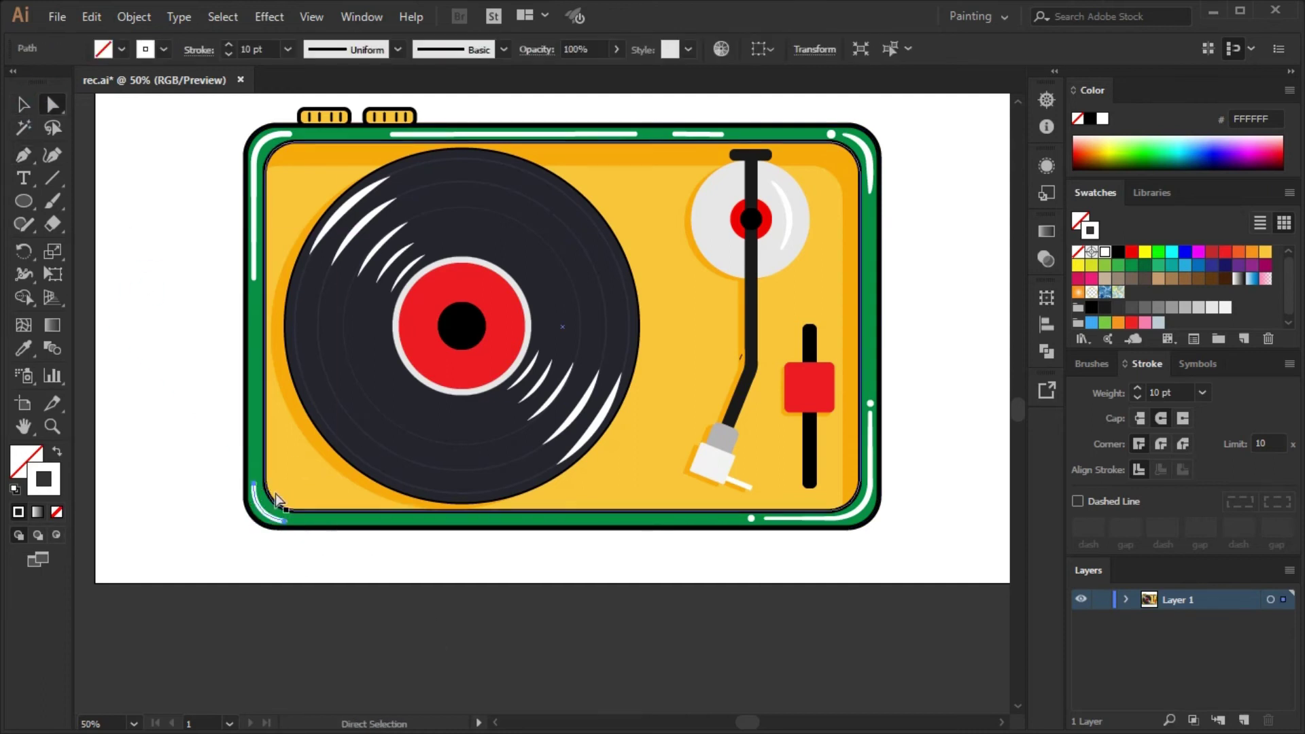
scroll(292, 516, "up", 2)
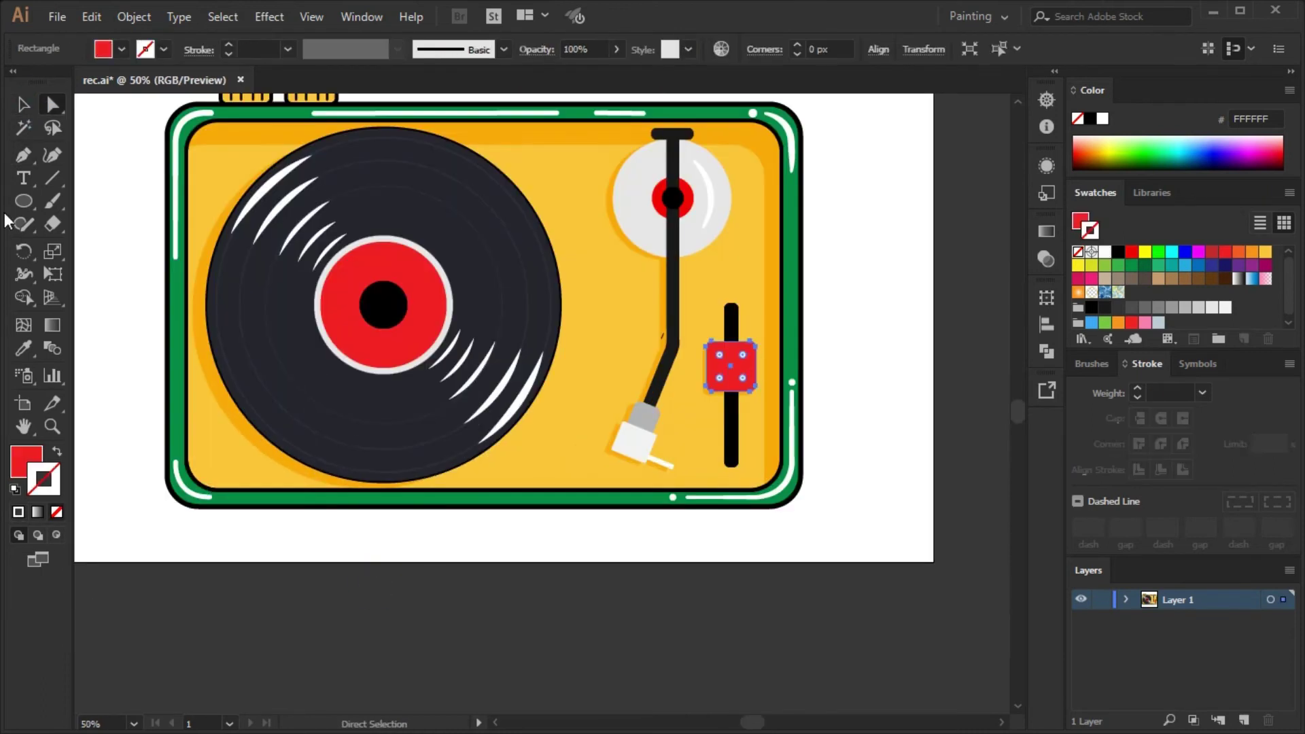
left_click(749, 352)
scroll(749, 352, "up", 3)
key("v")
left_click(1201, 392)
left_click(1217, 304)
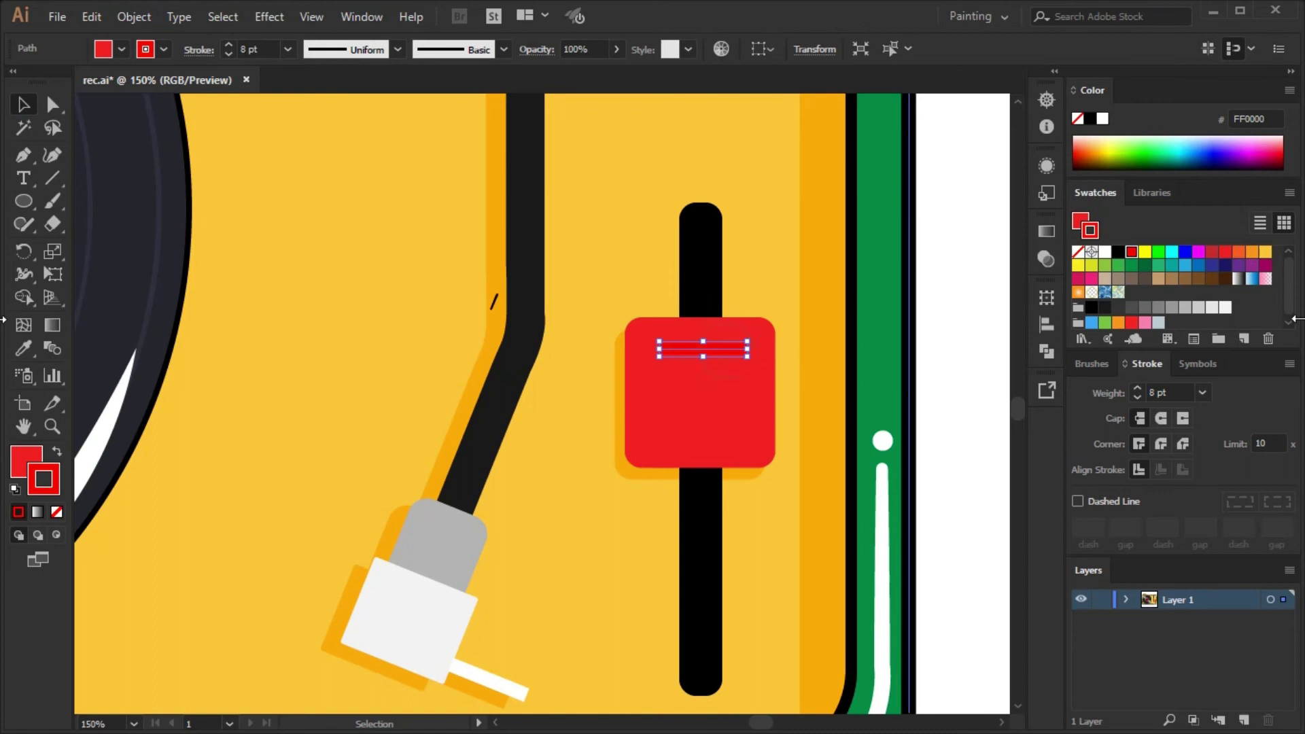
left_click_drag(724, 349, 725, 420)
key("ctrl+shift+a")
scroll(853, 532, "down", 3)
scroll(853, 533, "down", 1)
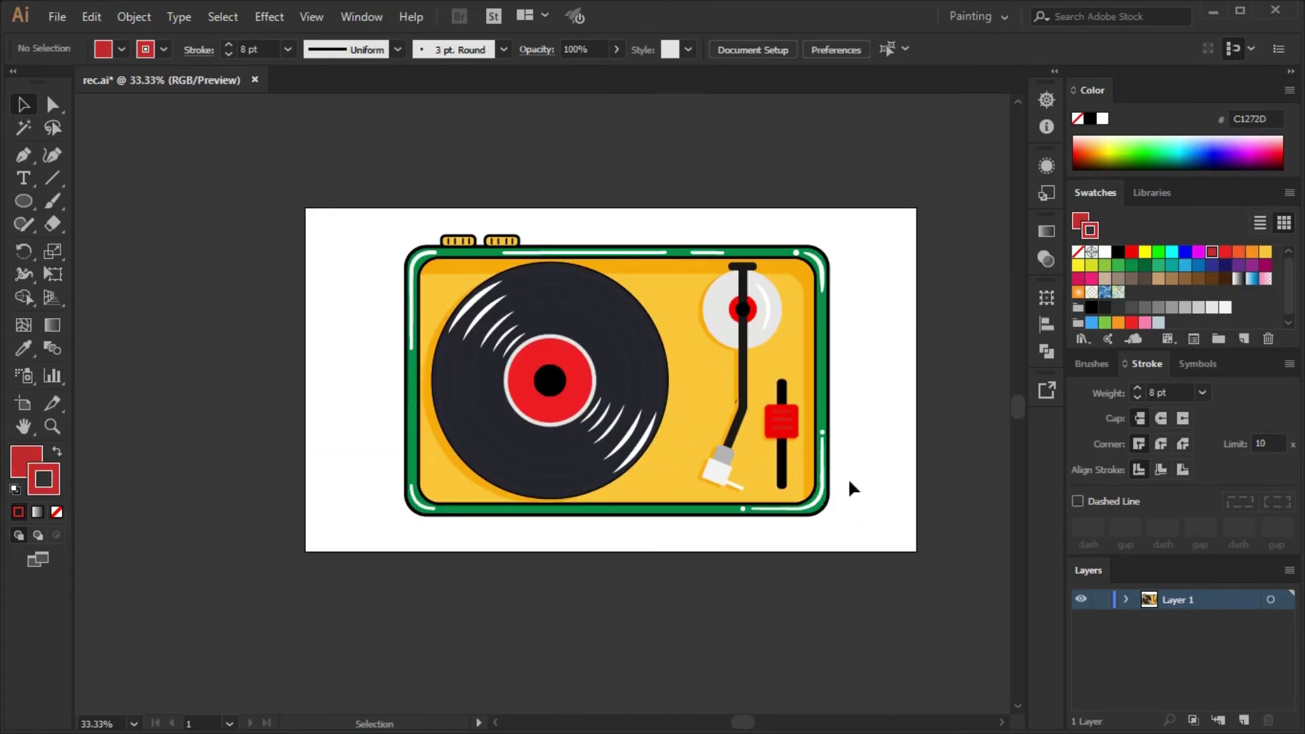
Draw a yellow rounded-rectangle button on top with a thick white highlight at its right end.
left_click_drag(23, 203, 81, 222)
left_click_drag(685, 229, 782, 246)
scroll(775, 245, "up", 1)
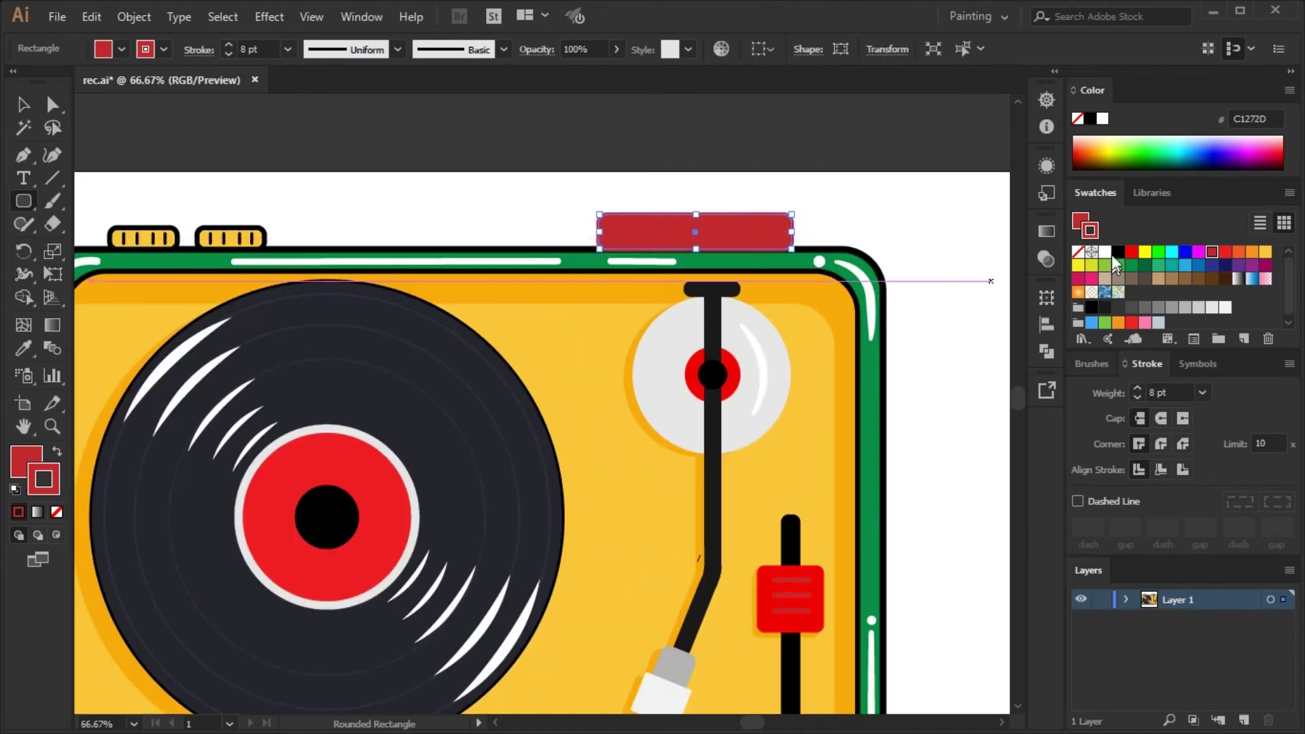
scroll(461, 232, "up", 1)
scroll(277, 299, "left", 3)
left_click(779, 248)
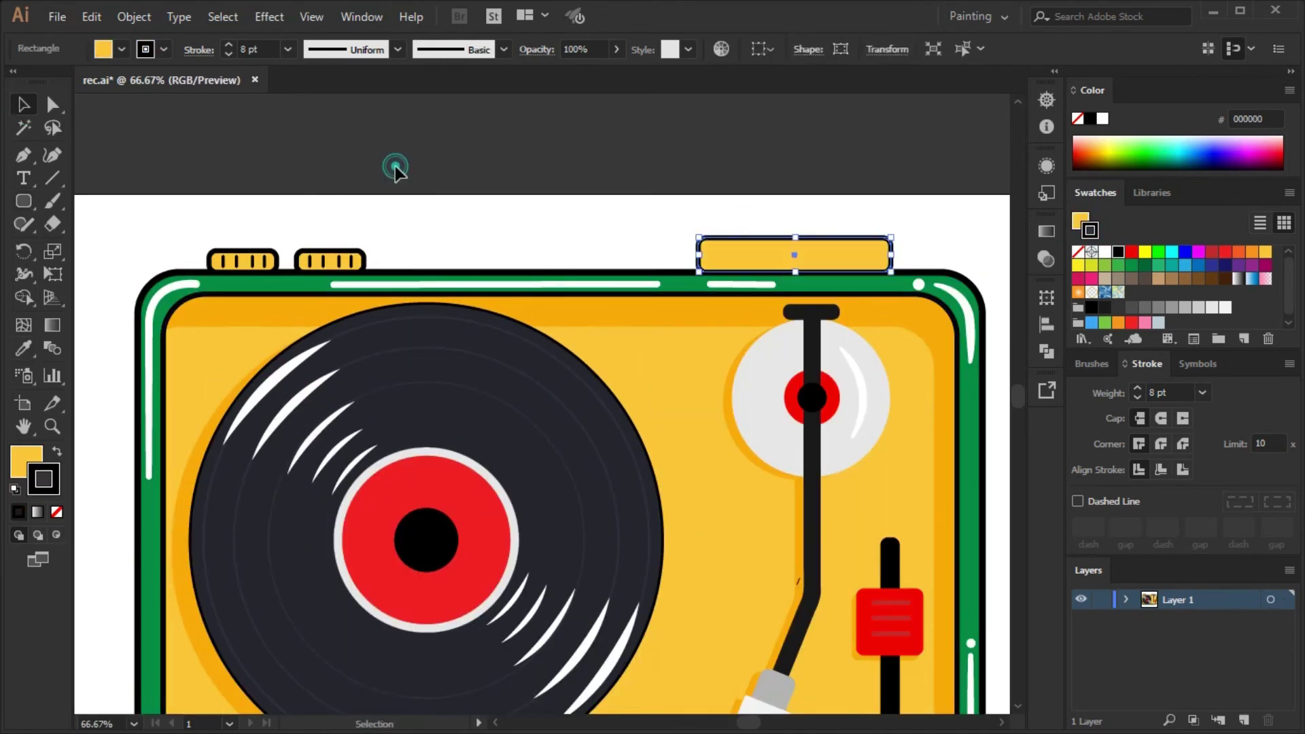
left_click_drag(870, 244, 870, 262)
left_click(1202, 392)
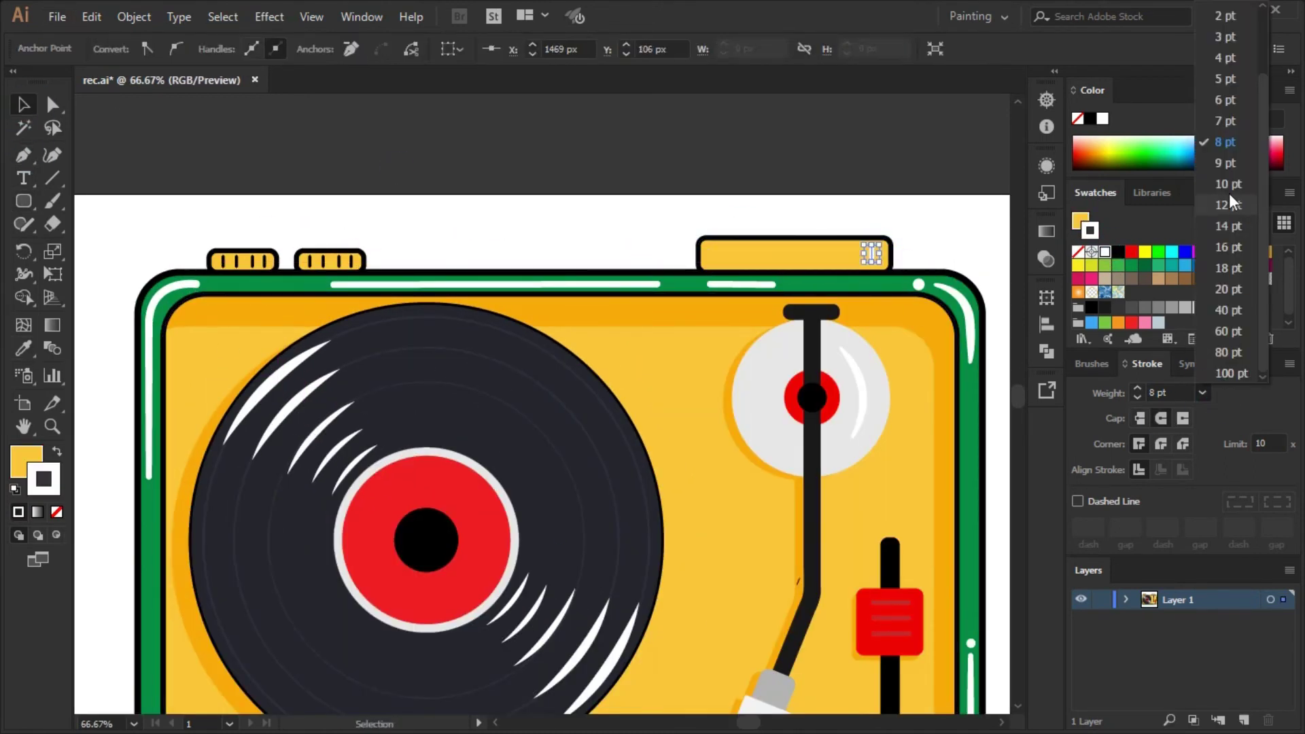
left_click(1216, 235)
scroll(883, 176, "up", 1)
left_click(903, 204)
scroll(870, 272, "down", 2)
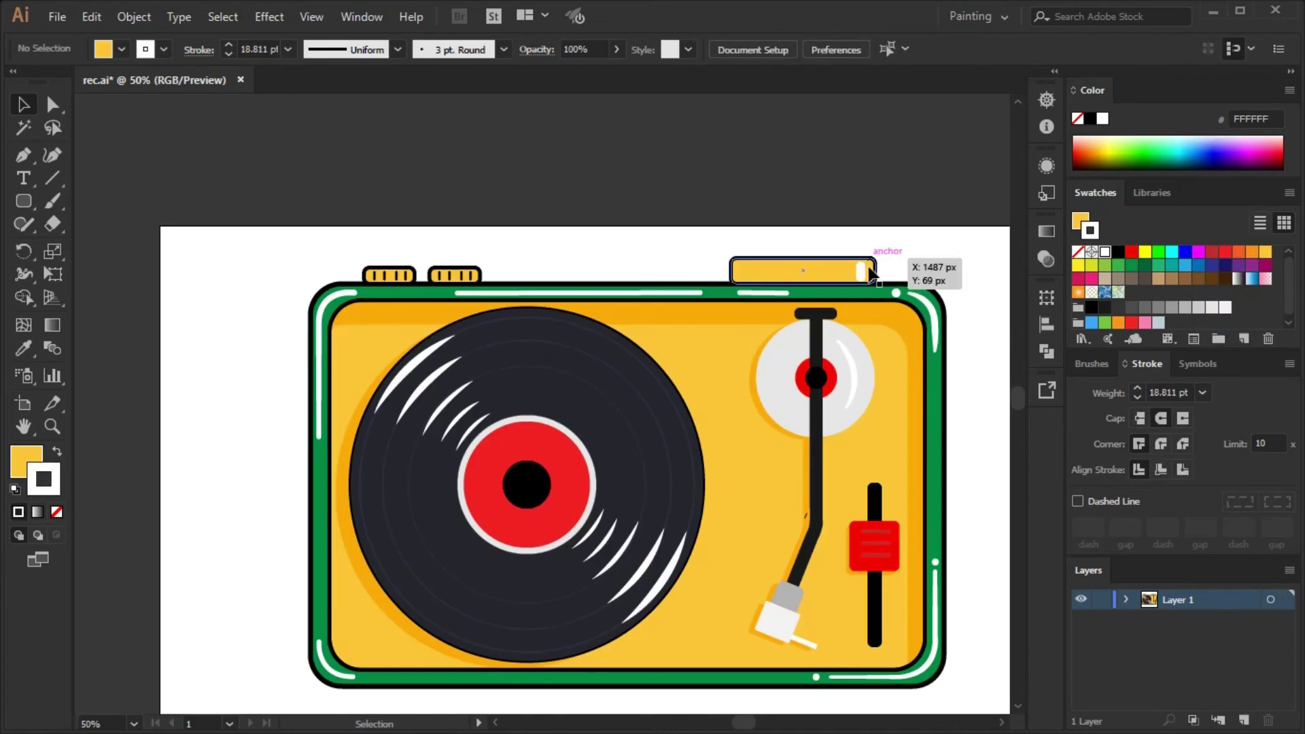
scroll(858, 252, "up", 2)
Use a pen shape and Shape Builder to add an orange shading band to the button.
key("p")
left_click(578, 254)
left_click(905, 212)
left_click(935, 291)
left_click(568, 279)
key("d")
key("slash")
left_click(23, 103)
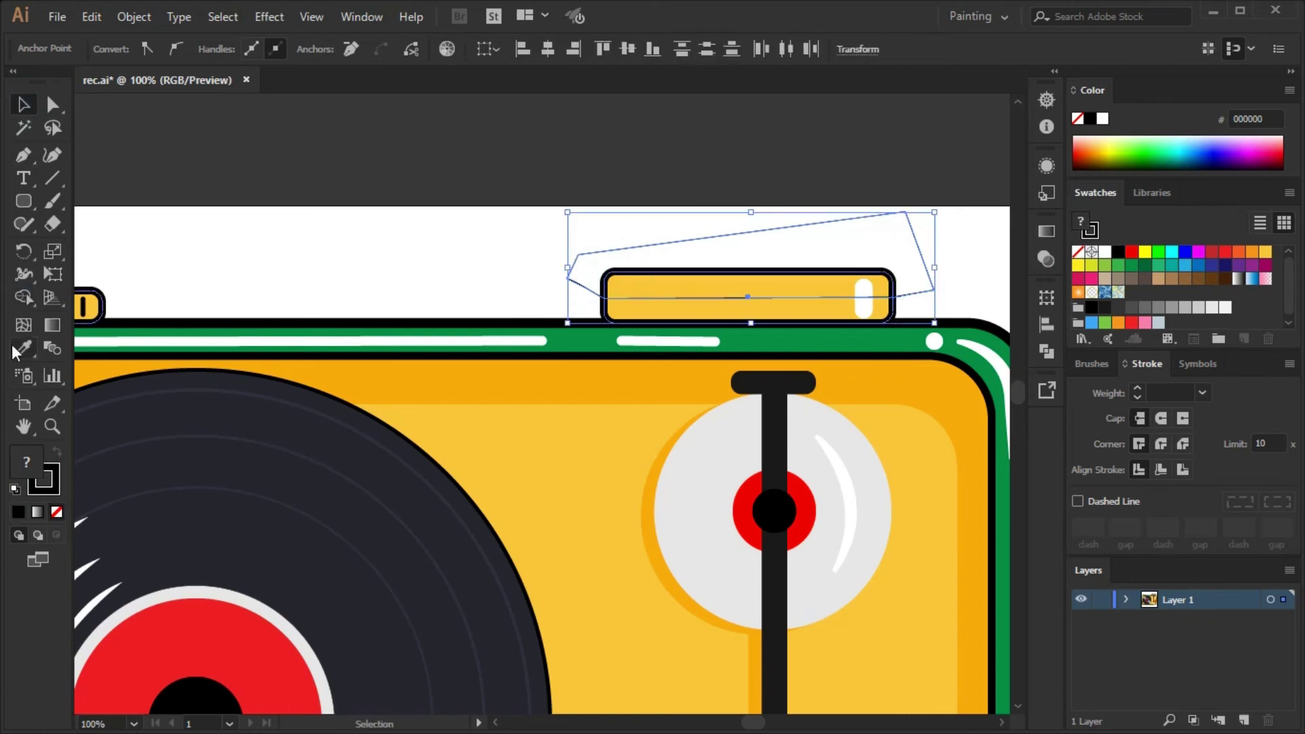
left_click(628, 163)
left_click(690, 239)
left_click(830, 597)
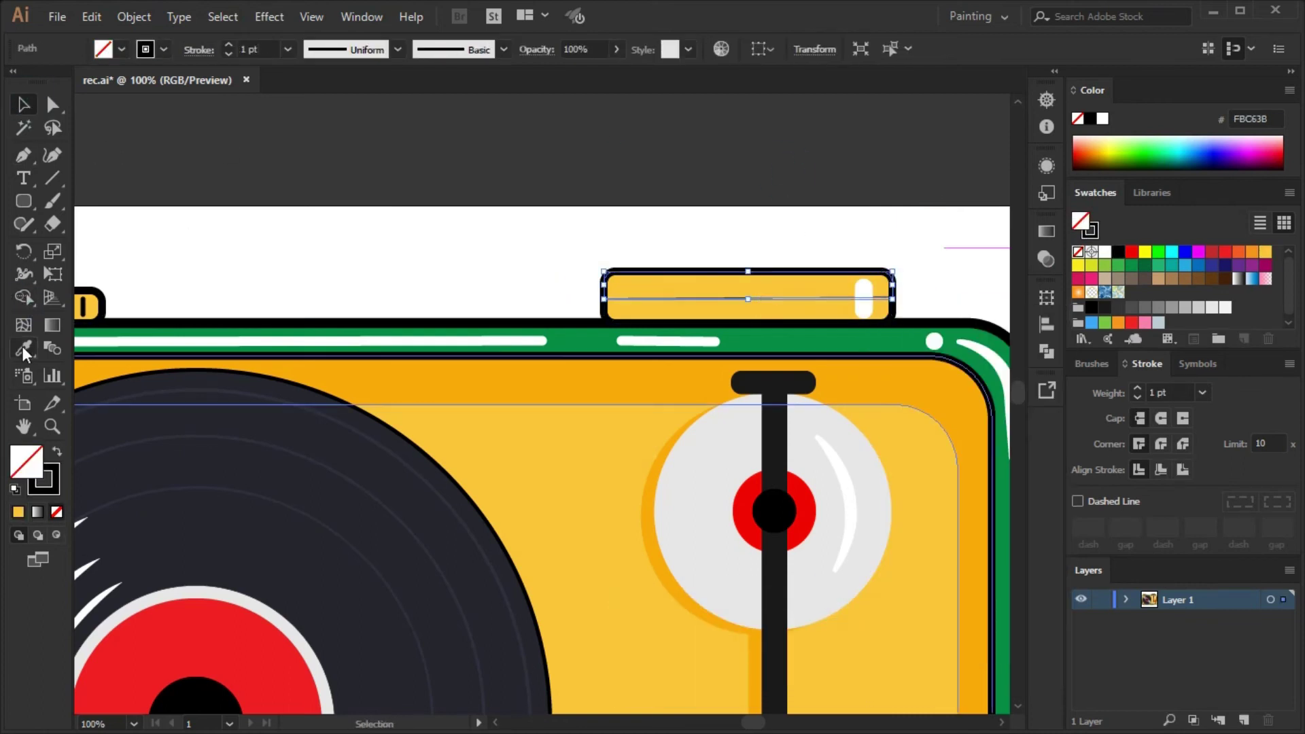
Paste a copy of the button behind it with a black outline.
left_click(603, 309)
left_click(91, 16)
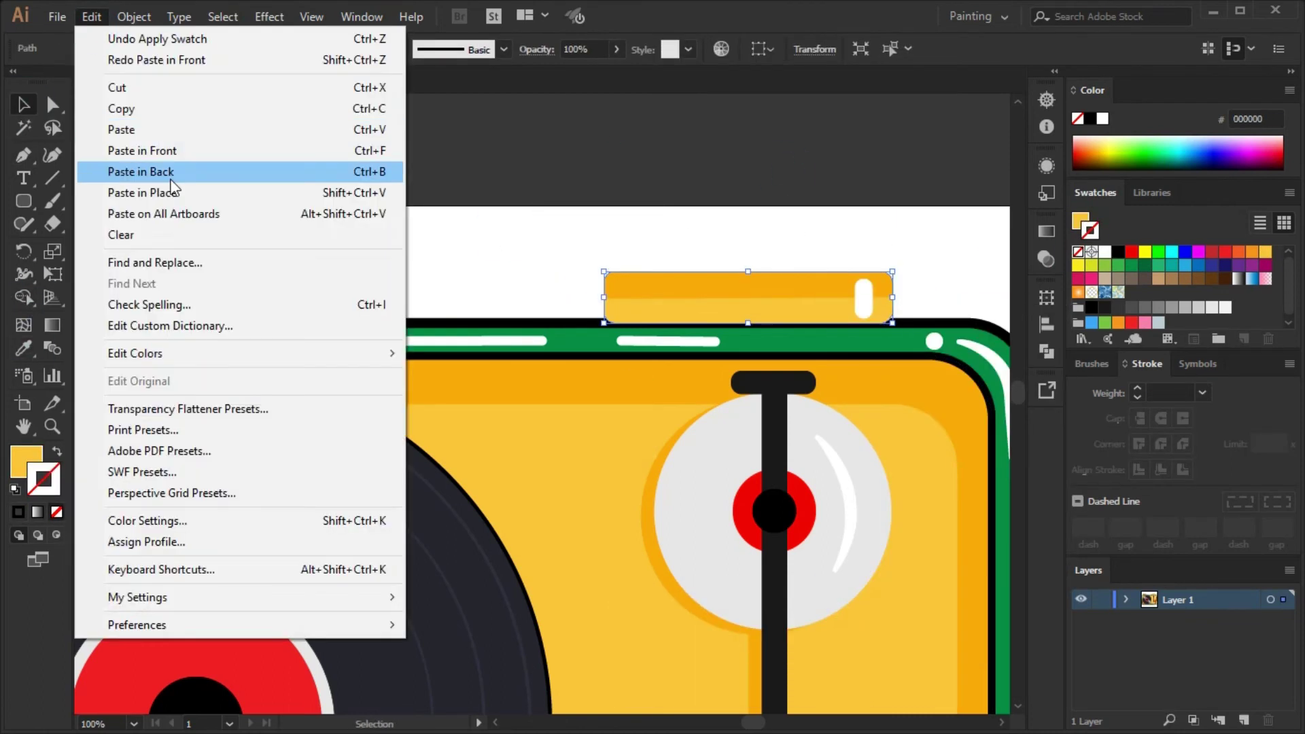
left_click(173, 176)
left_click(945, 234)
key("ctrl+minus")
key("ctrl+minus")
key("ctrl+minus")
key("ctrl+plus")
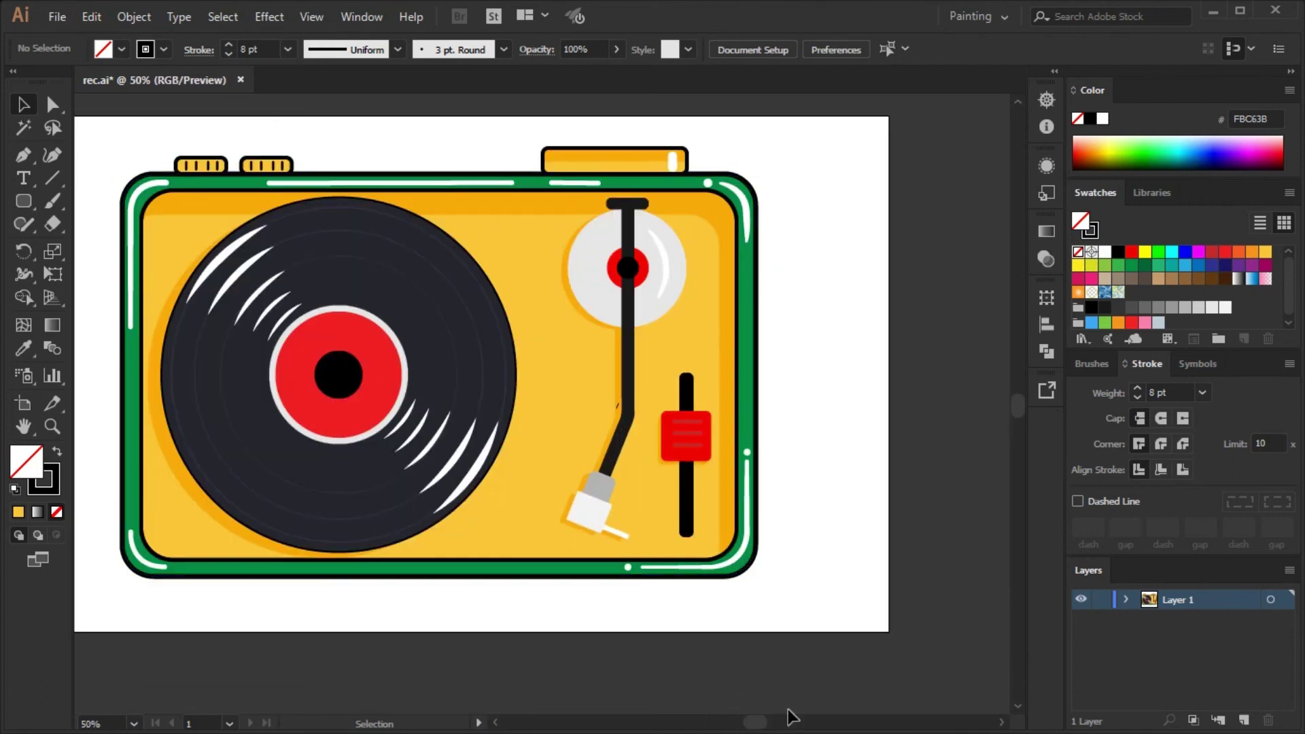
Select all the artwork and scale the whole turntable down.
key("ctrl+a")
mouse_move(879, 611)
left_mouse_down()
mouse_move(793, 509)
mouse_move(757, 543)
mouse_move(808, 575)
left_mouse_up()
left_click(757, 544)
key("ctrl+a")
left_click(808, 575)
Paste a grey, outline-free copy of the green frame behind it, nudge it as a shadow, then add a new layer.
right_click(318, 563)
left_click(91, 16)
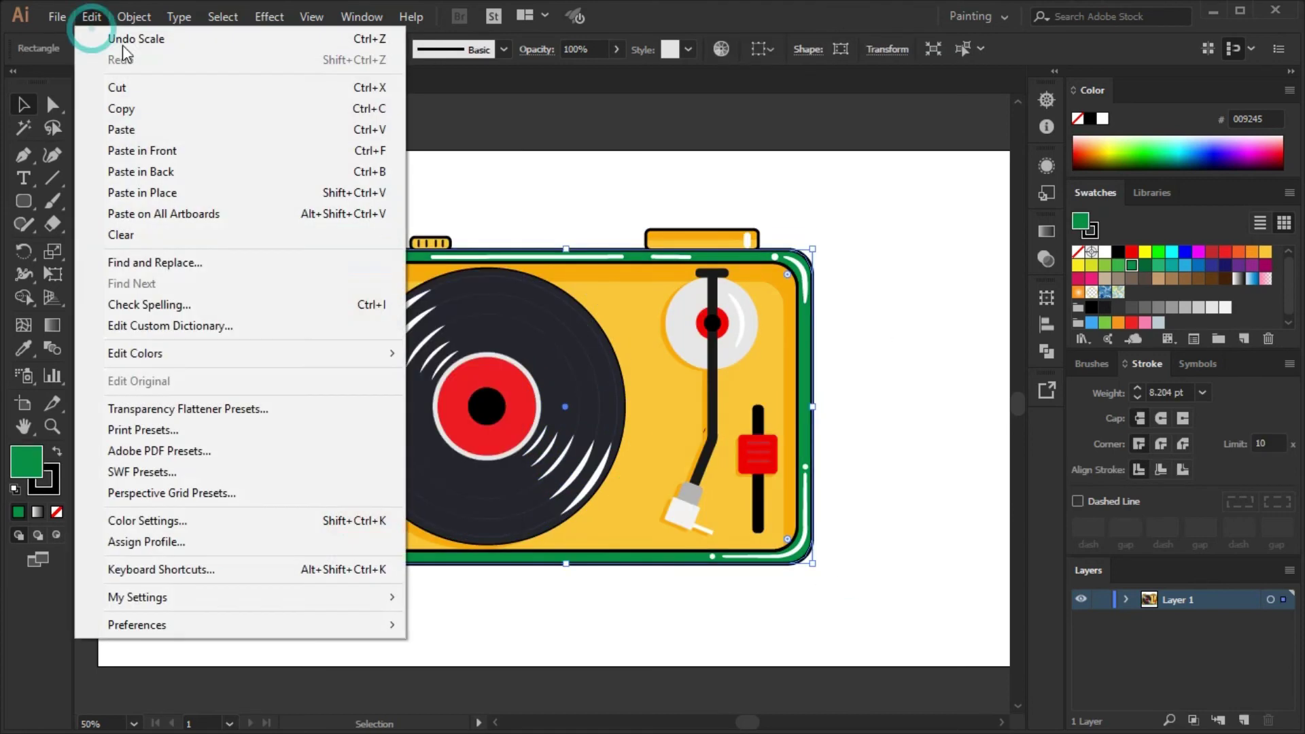
left_click(172, 174)
left_click_drag(372, 568, 348, 612)
left_click(1159, 307)
left_click(1077, 252)
left_click(892, 440)
key("shift+Up")
key("shift+Up")
key("shift+Up")
key("shift+Up")
key("shift+Up")
key("shift+Up")
key("shift+Up")
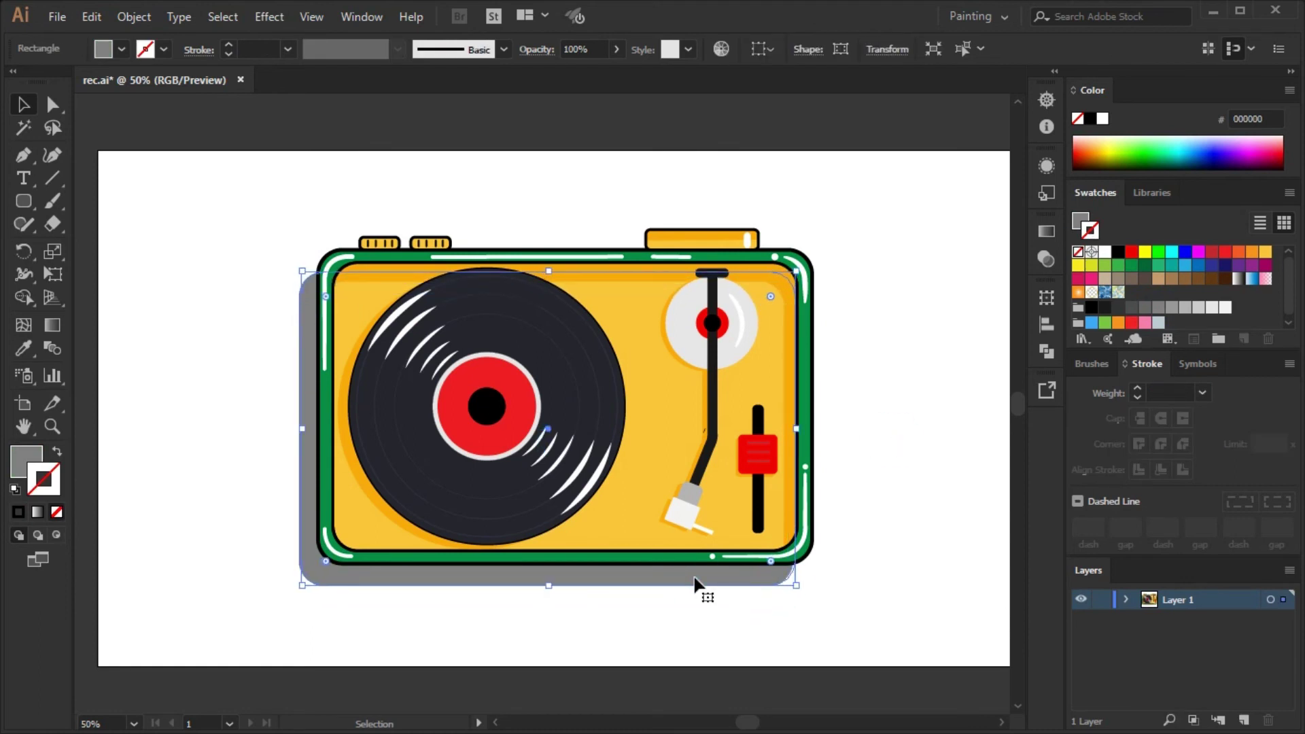
key("shift+Right")
key("shift+Right")
key("shift+Right")
left_click(699, 593)
left_click(1244, 720)
Add a 1920x1080 background rectangle aligned to the artboard and filled light grey F2F2F2.
key("m")
key("ctrl+minus")
left_click(394, 383)
key("Return")
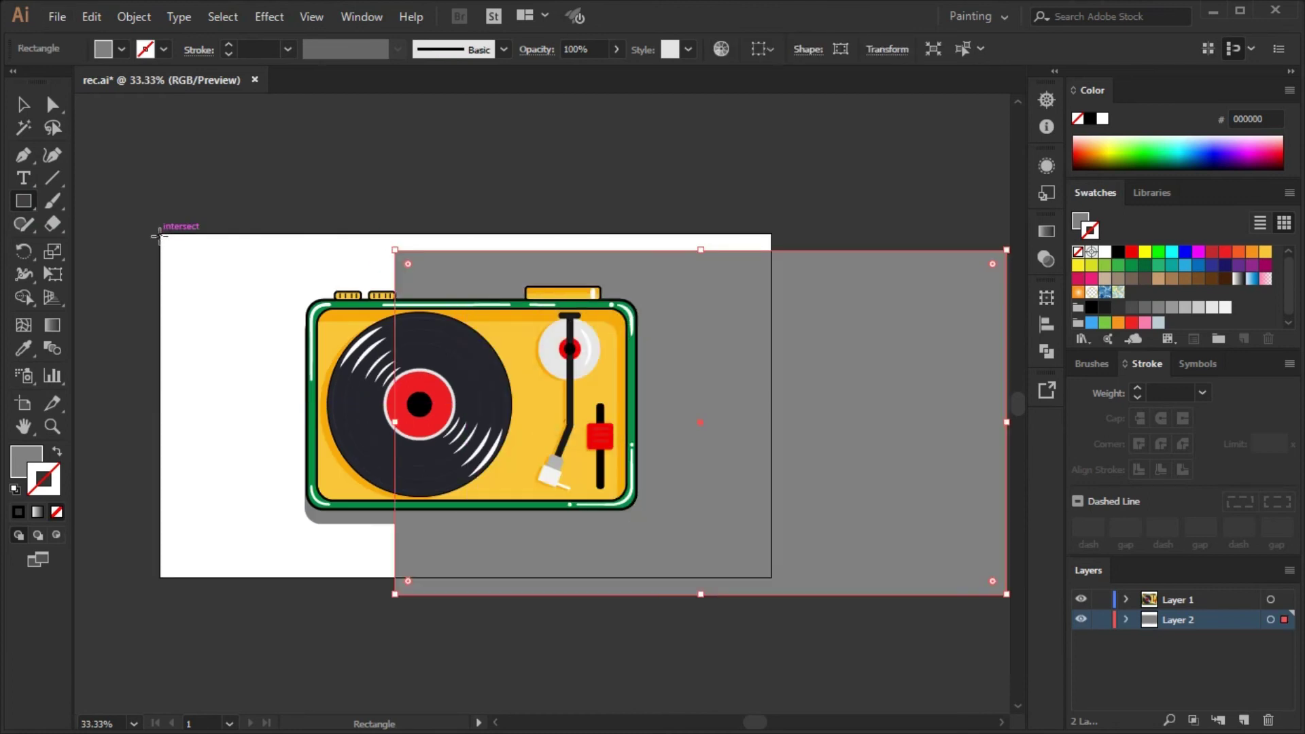
key("v")
left_click_drag(446, 258, 212, 234)
left_click(1080, 252)
left_click(1225, 307)
key("ctrl+shift+a")
Draw a fully rounded pill-shaped motion bar to the left of the turntable.
left_click_drag(23, 202, 115, 218)
left_click_drag(361, 335, 199, 371)
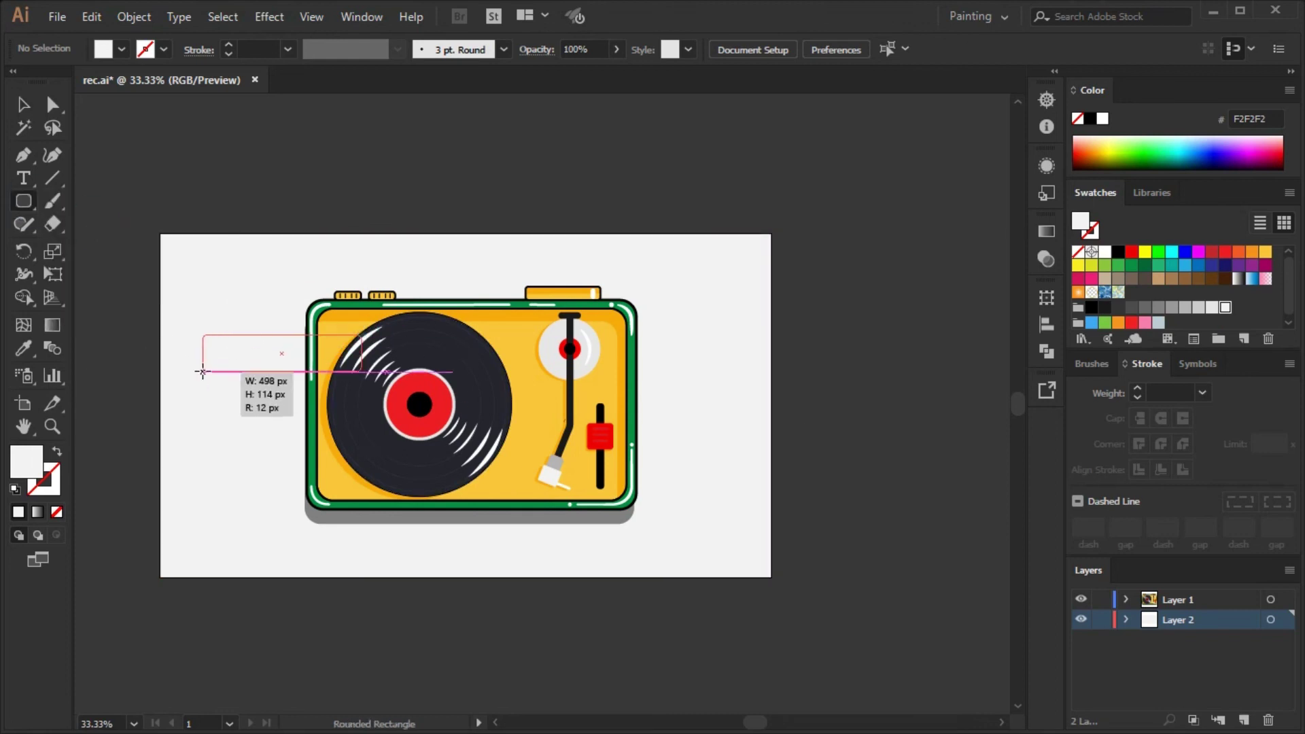
left_click(1104, 252)
mouse_move(279, 358)
left_mouse_down()
mouse_move(224, 337)
mouse_move(311, 410)
mouse_move(305, 379)
left_mouse_up()
left_click(304, 372)
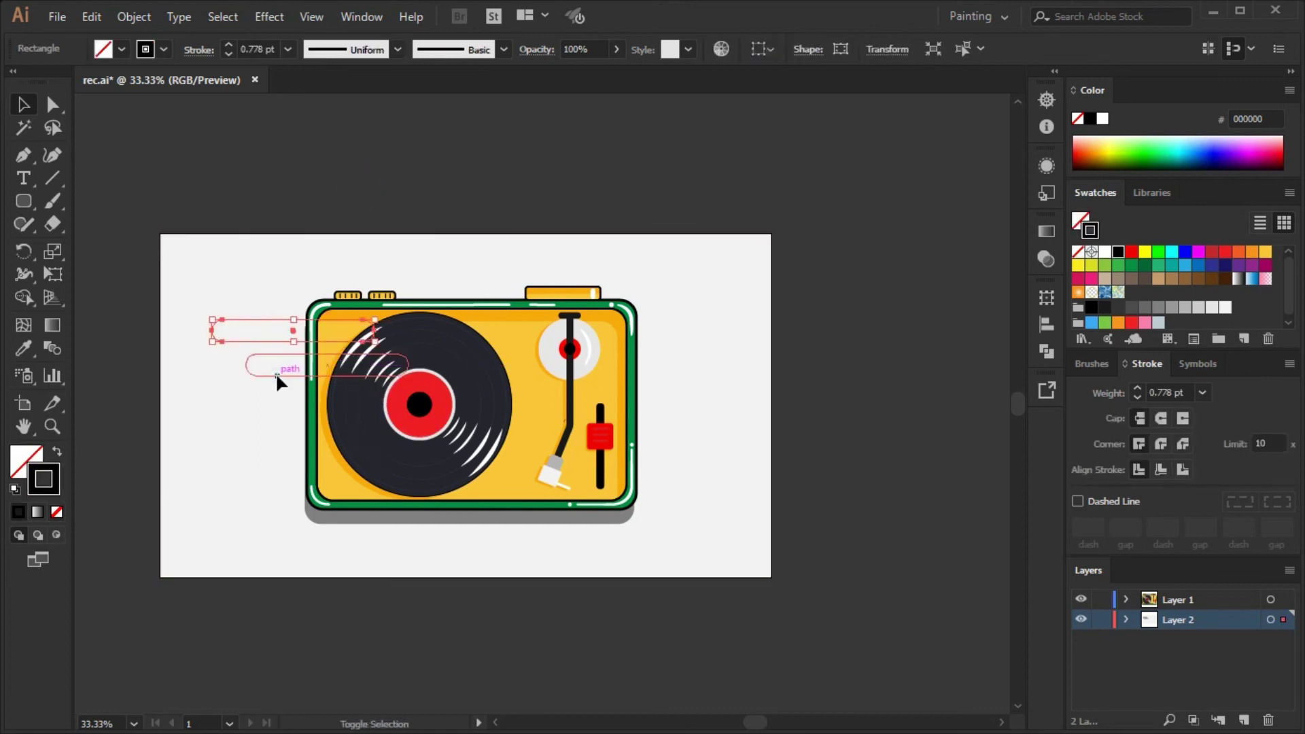
Copy the motion bars to the right side of the turntable.
left_click_drag(276, 377, 655, 523)
left_click(661, 532)
key("ctrl+z")
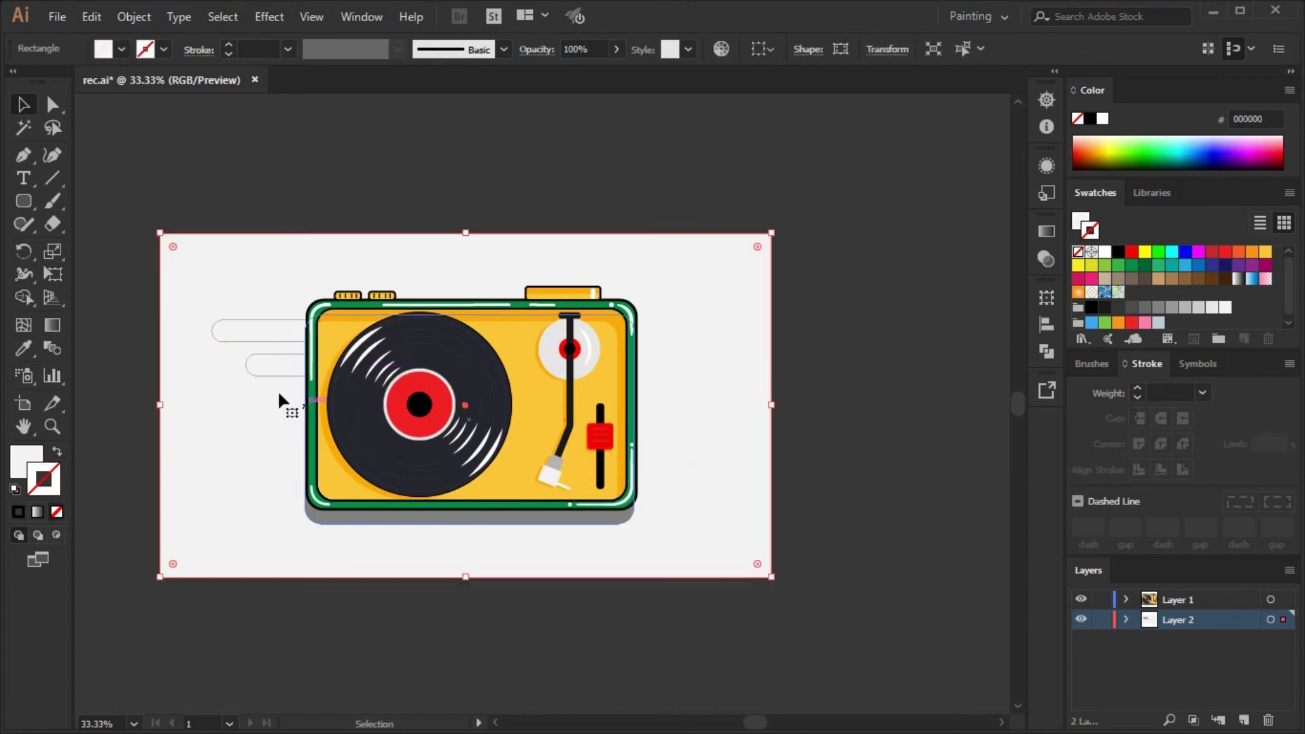
left_click_drag(280, 401, 682, 458)
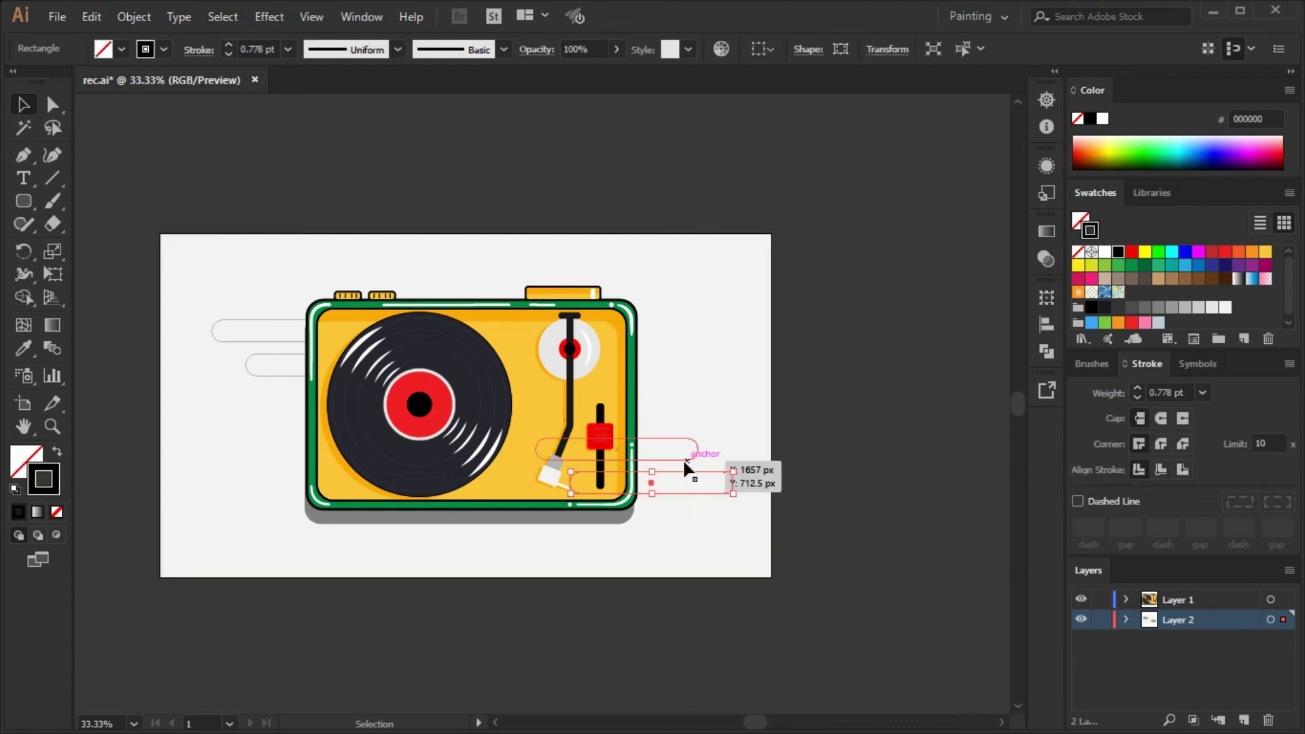
Make all motion bars, left and right, light grey with no stroke.
key("shift+x")
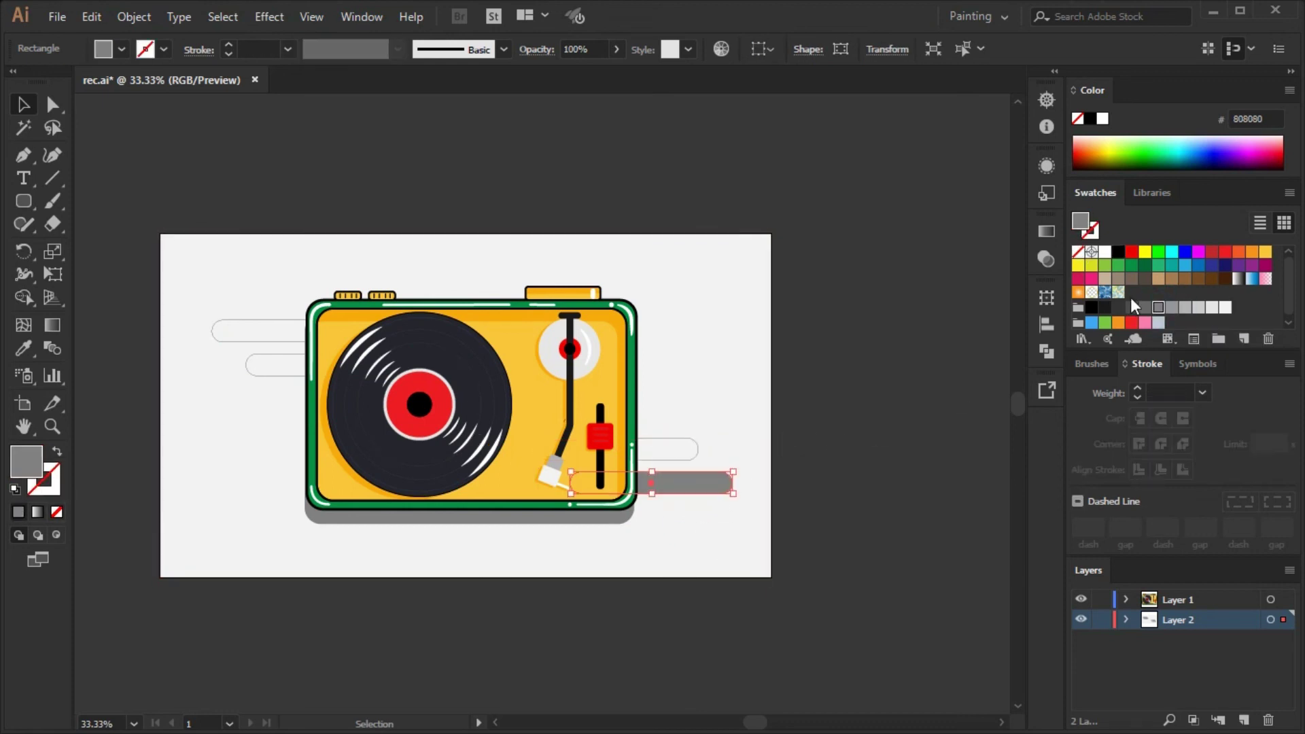
left_click(1212, 307)
left_click(681, 464)
key("ctrl+shift+bracketleft")
left_click(679, 448)
left_click(918, 588)
left_click(262, 340)
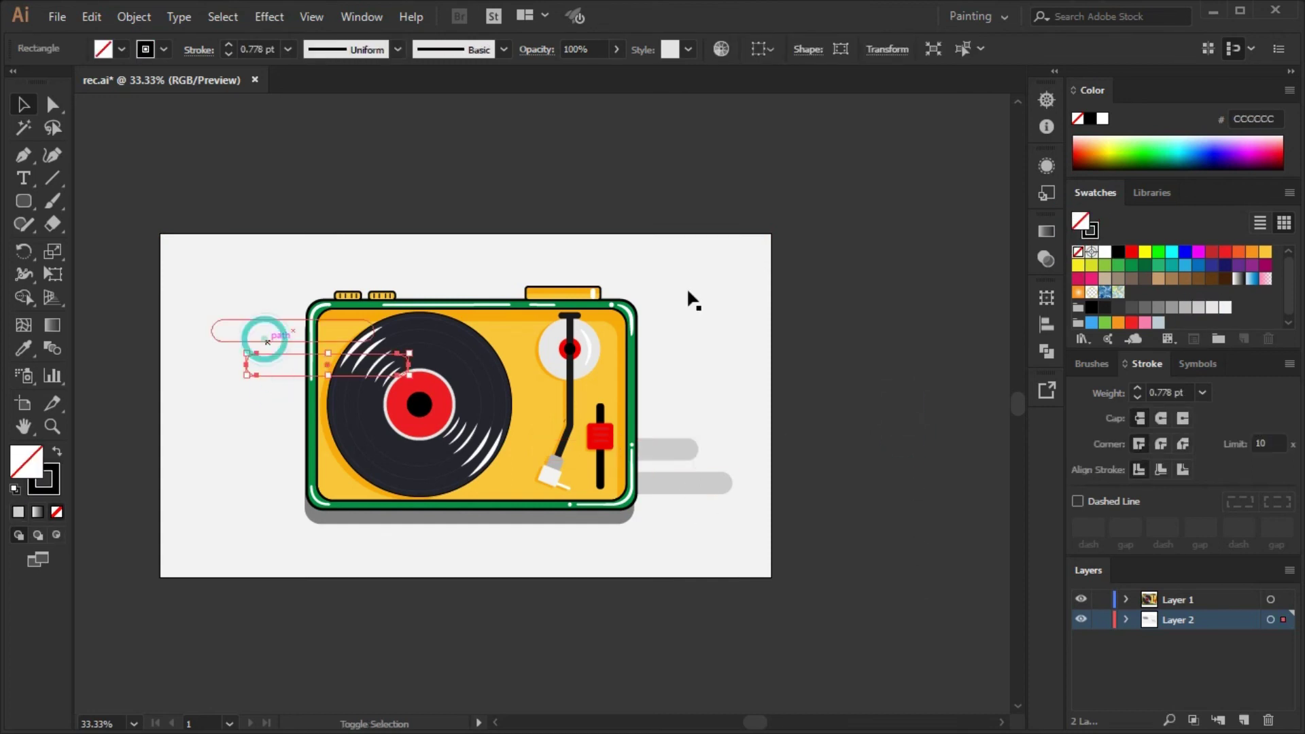
key("shift+x")
left_click(523, 667)
Darken the turntable's drop shadow.
left_click(598, 517)
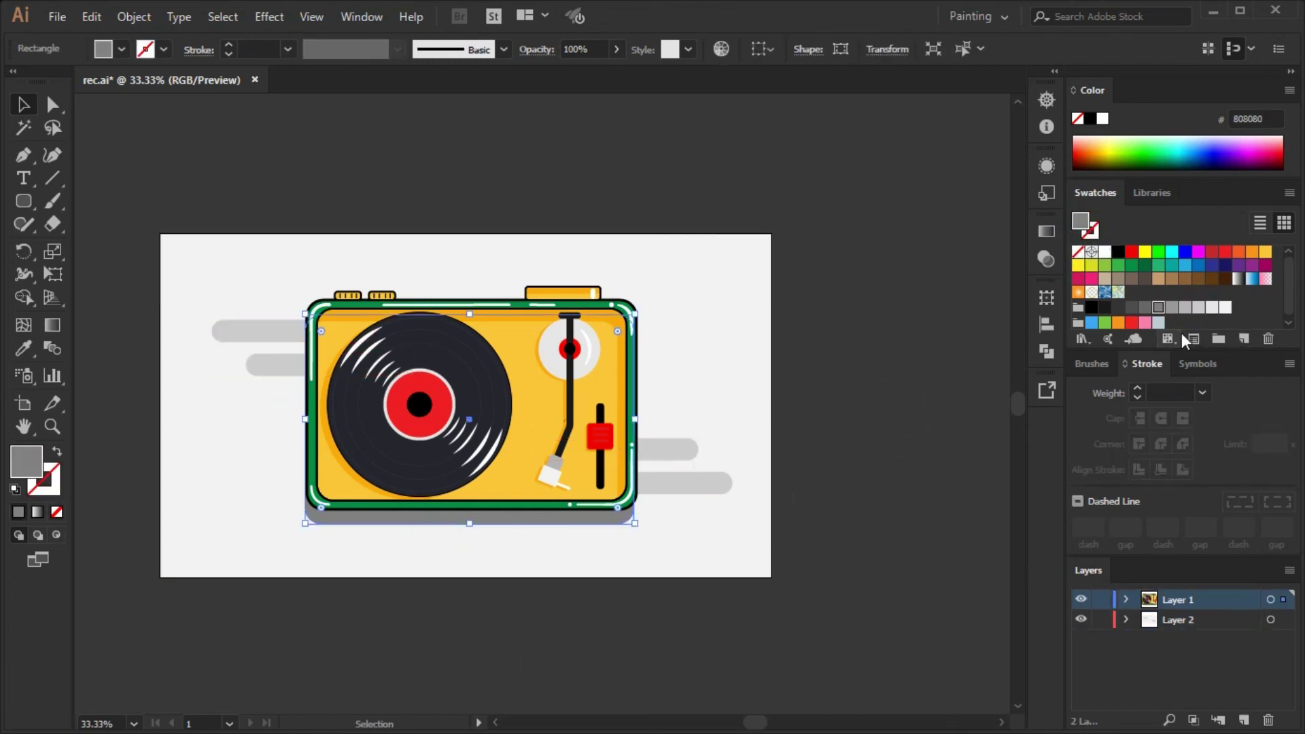
scroll(1010, 429, "down", 1)
left_click(940, 527)
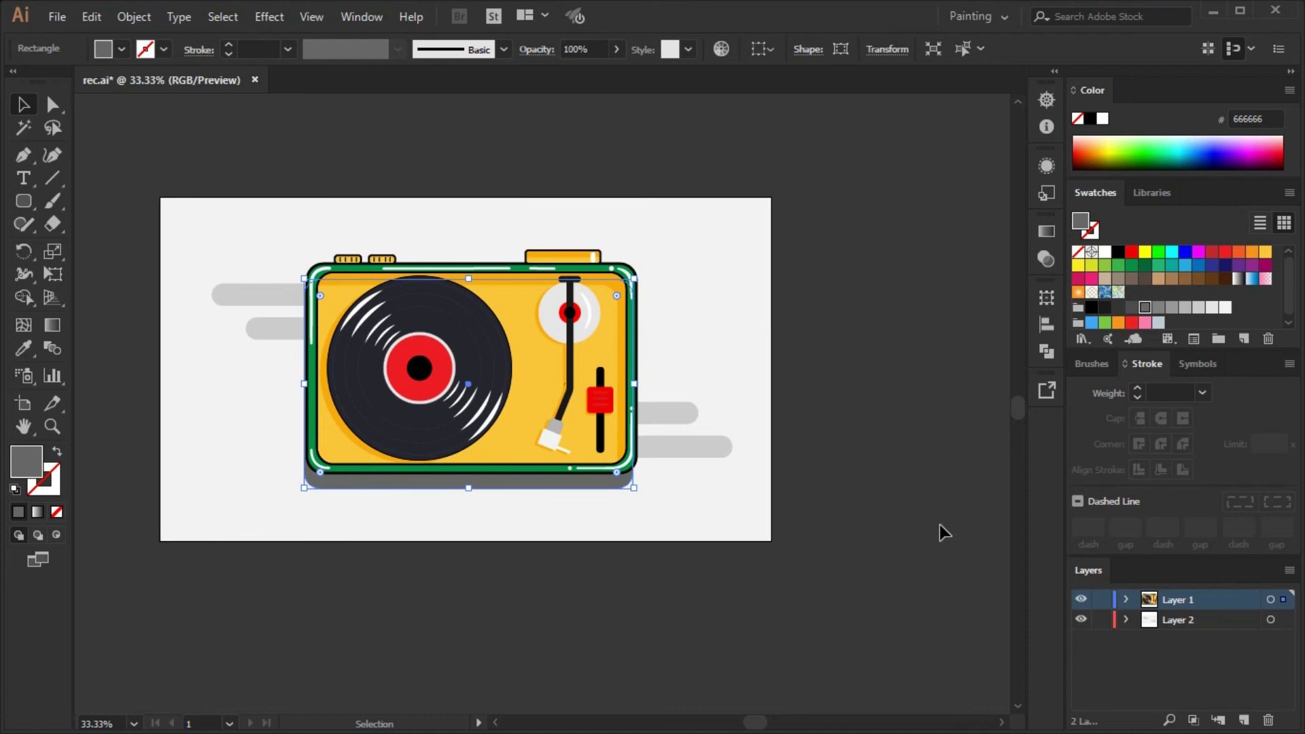
left_click(749, 542)
left_click(24, 201)
Place two small circular dots: an orange one at left, and one in the frame's green at right.
key("l")
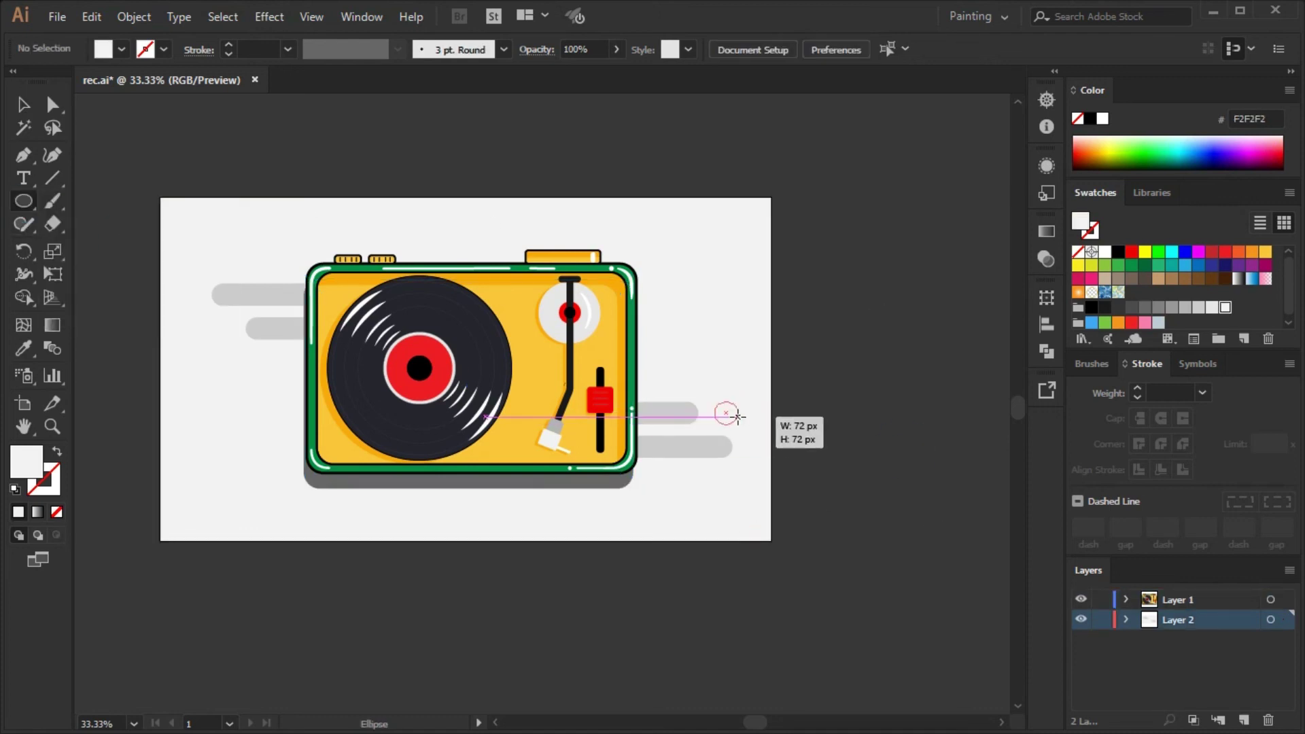
left_click_drag(738, 417, 739, 418)
left_click(23, 348)
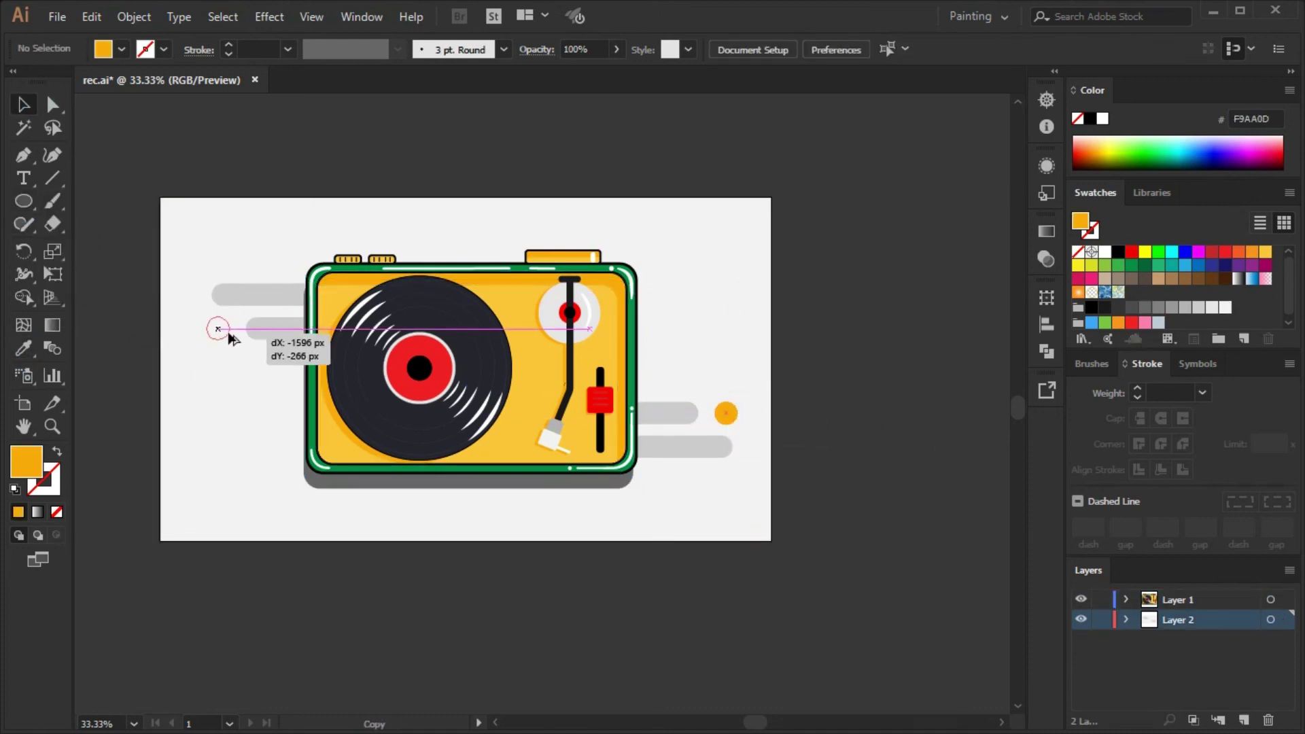
left_click(726, 413)
left_click(24, 348)
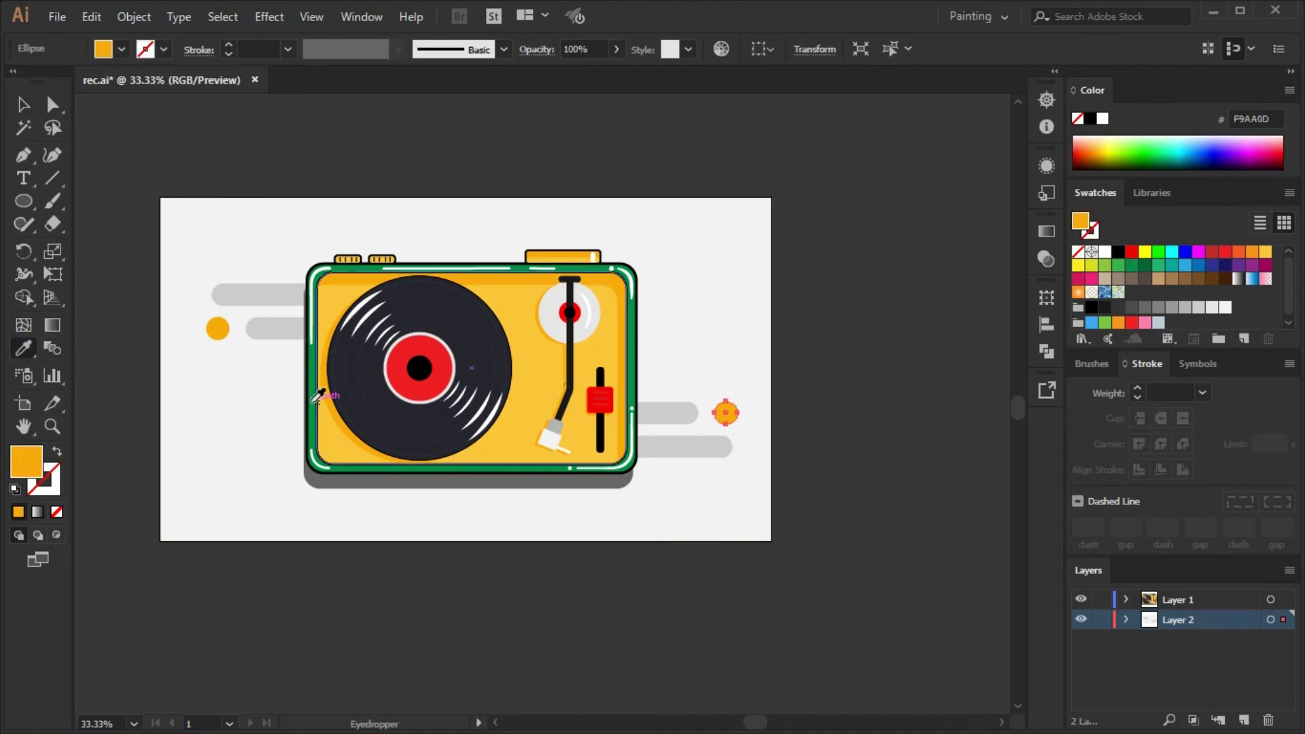
left_click(393, 464)
key("v")
left_click(904, 321)
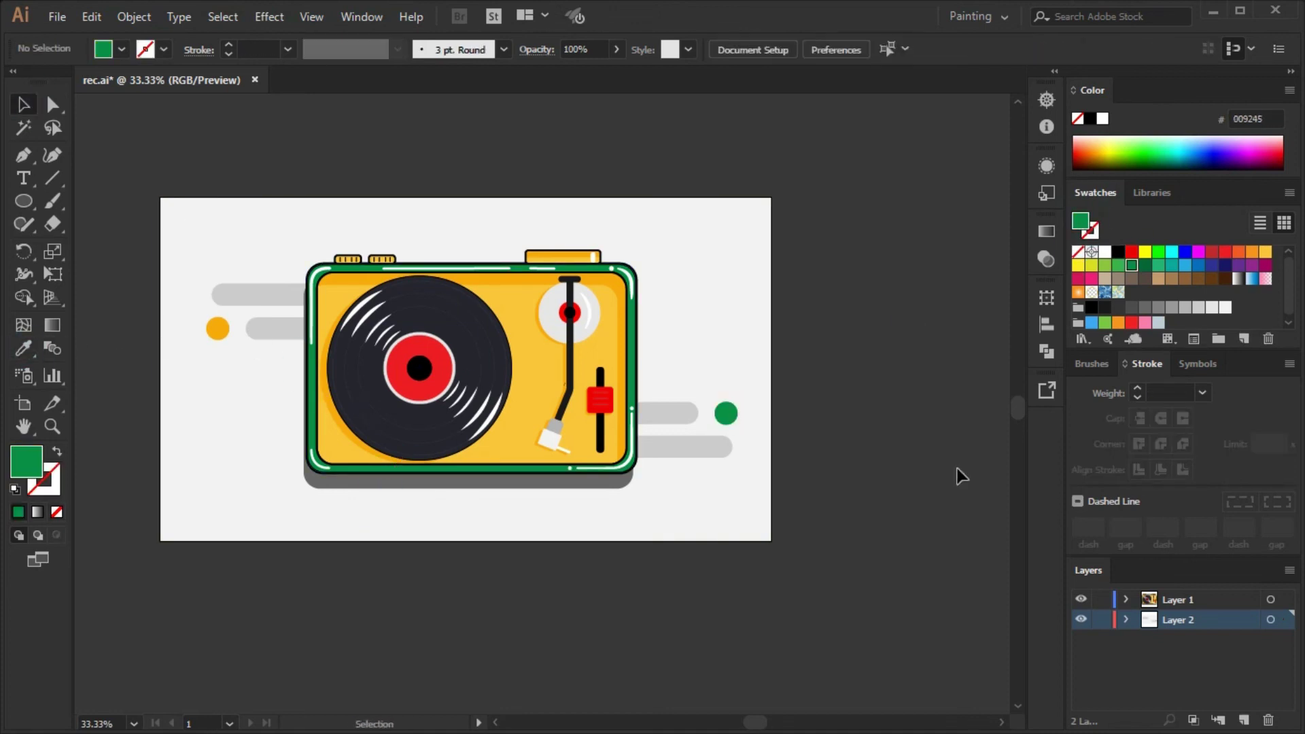